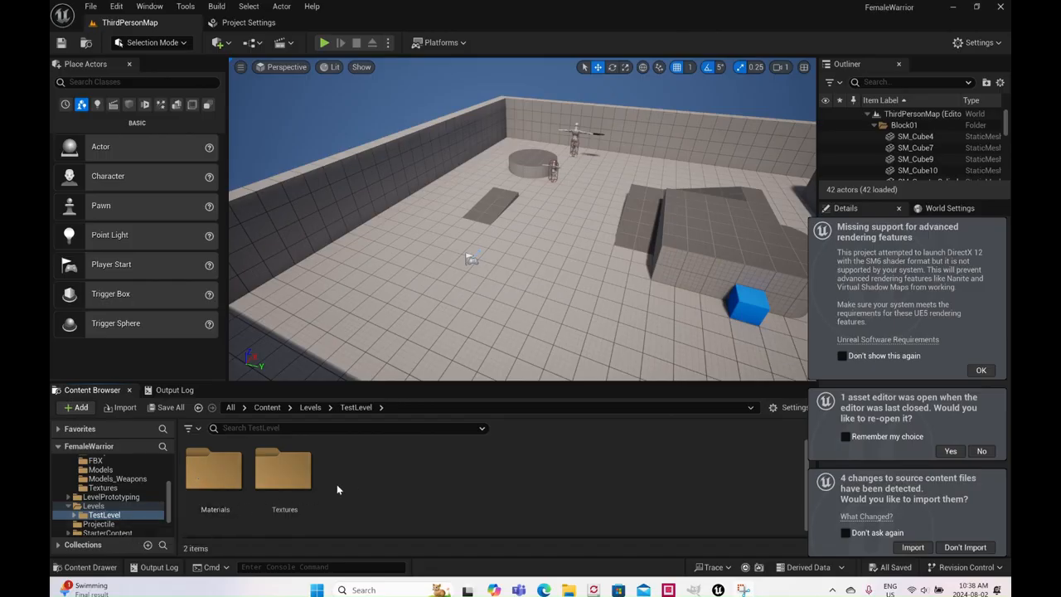
# Try to create a new level named TestLevel in the Levels/TestLevel folder
pyautogui.rightClick(365, 488)
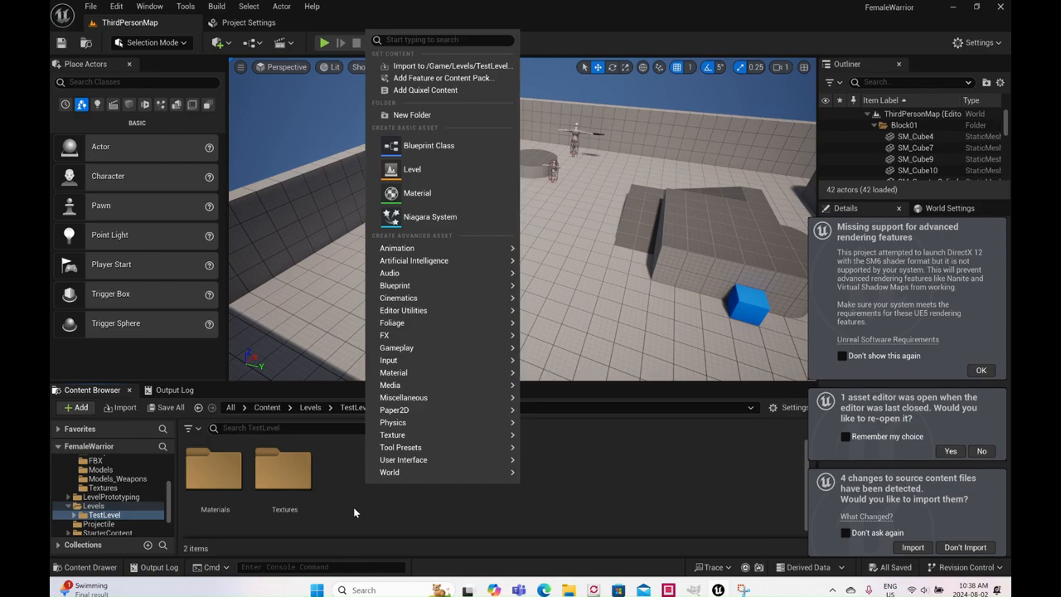
pyautogui.click(452, 176)
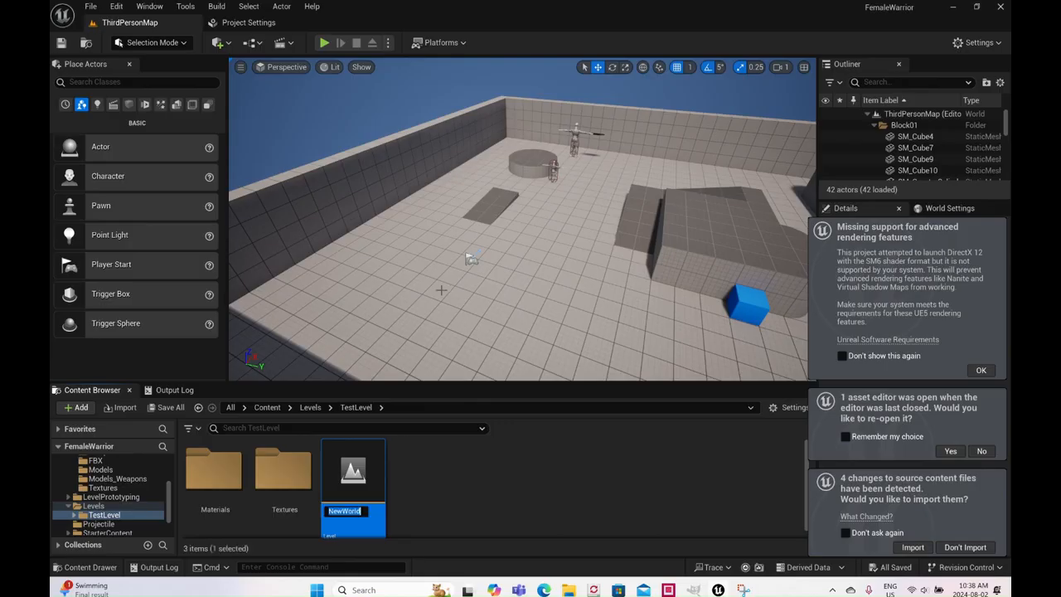
pyautogui.write('TestLevel')
pyautogui.press('Return')
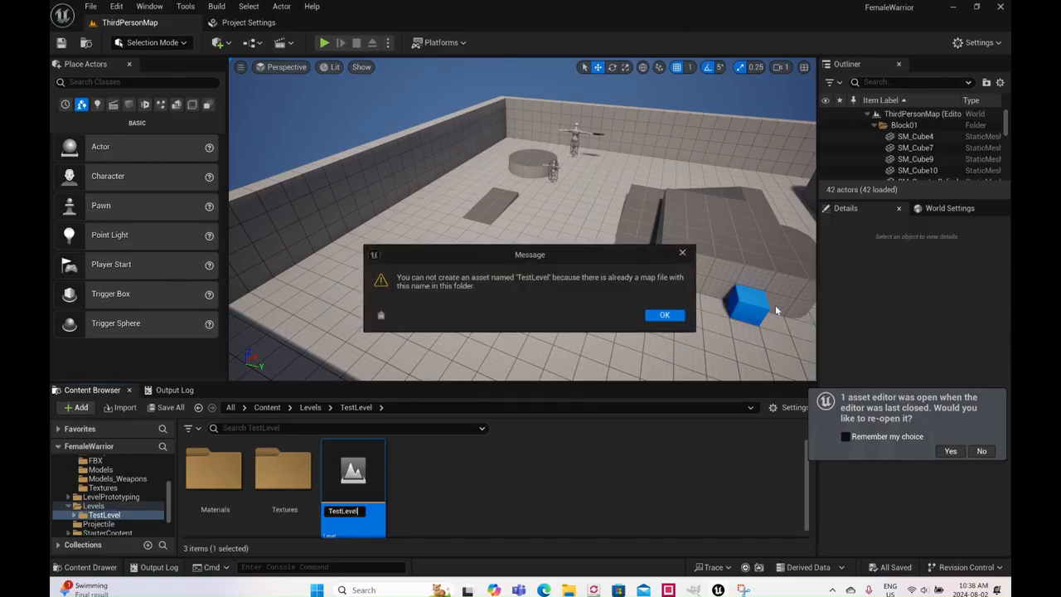
pyautogui.click(664, 316)
# Create a new level named NewLevel in the Levels/TestLevel folder
pyautogui.rightClick(344, 479)
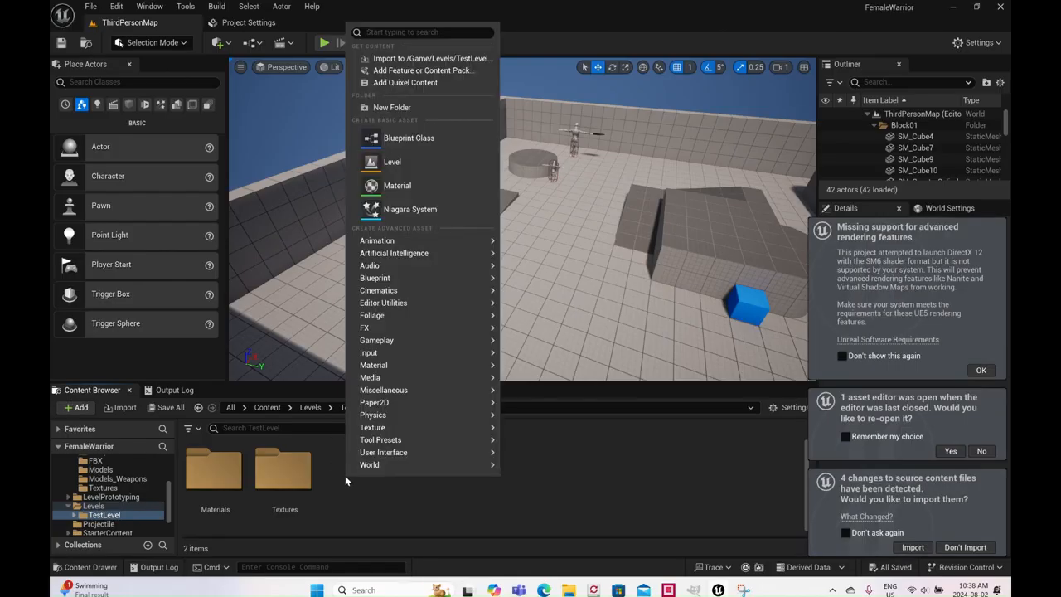
pyautogui.click(394, 165)
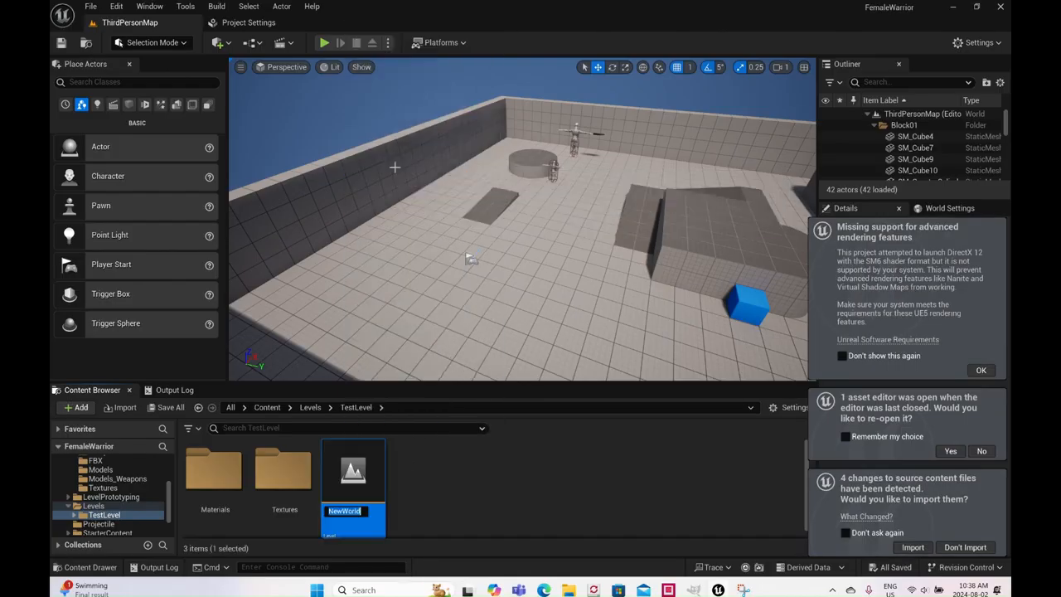
pyautogui.write('Te')
pyautogui.press('BackSpace')
pyautogui.press('BackSpace')
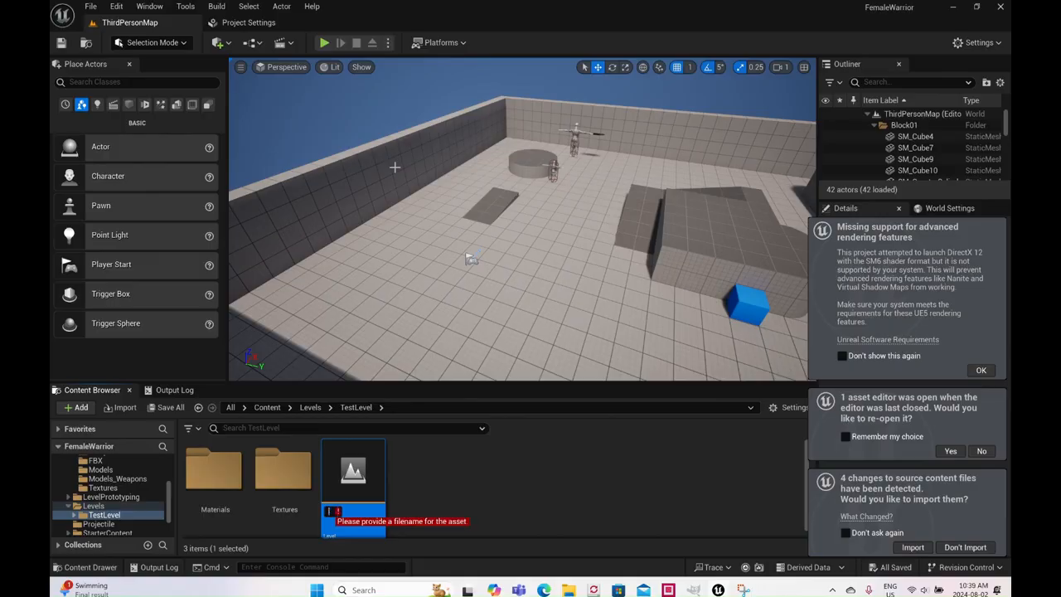
pyautogui.write('Newe')
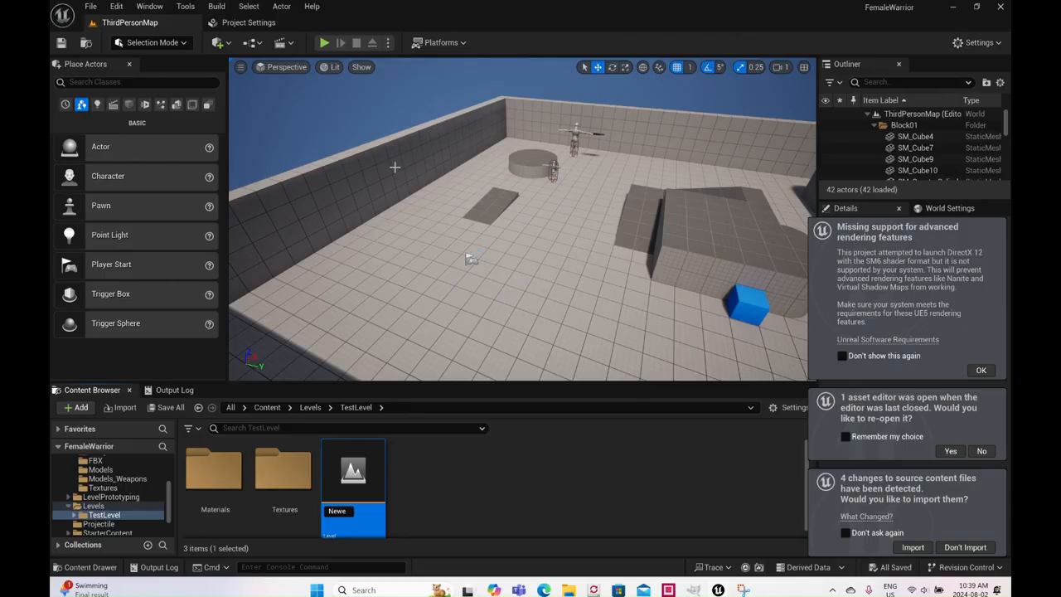
pyautogui.press('BackSpace')
pyautogui.write('Level')
pyautogui.press('Return')
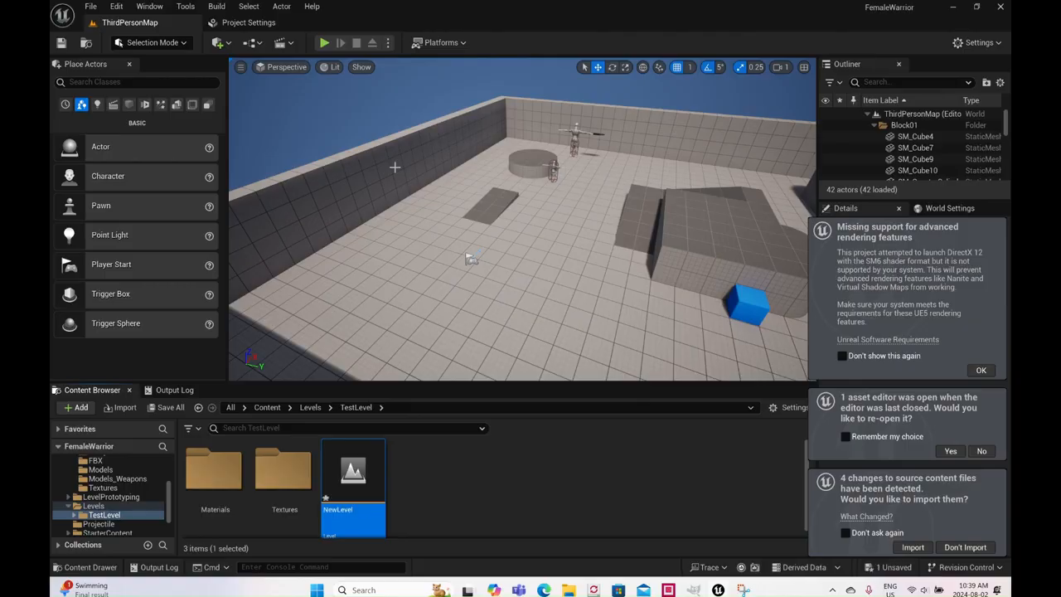
# Try to open the NewLevel level without saving it
pyautogui.doubleClick(349, 489)
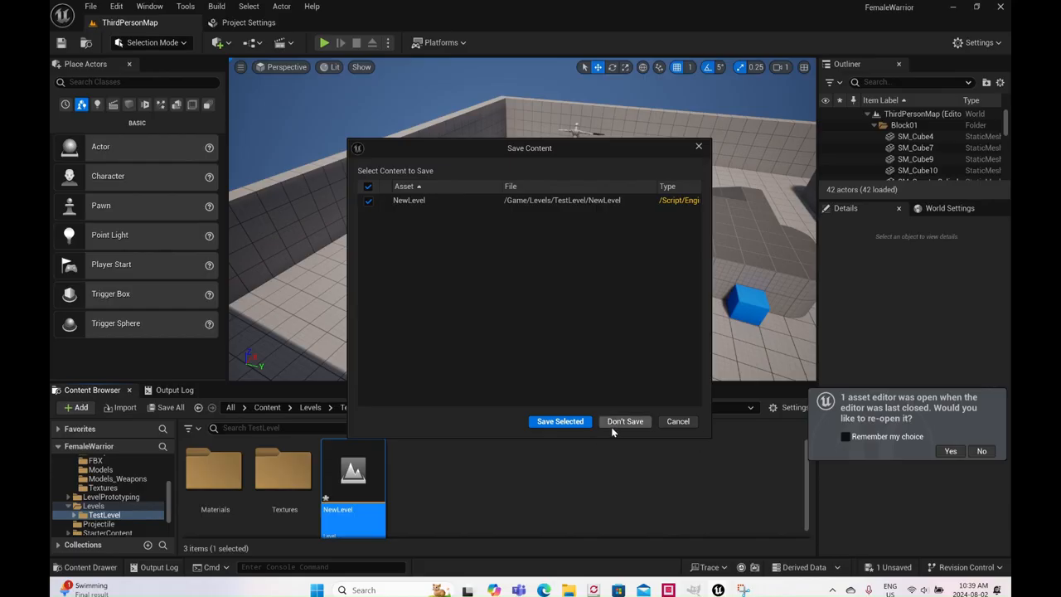
pyautogui.click(614, 425)
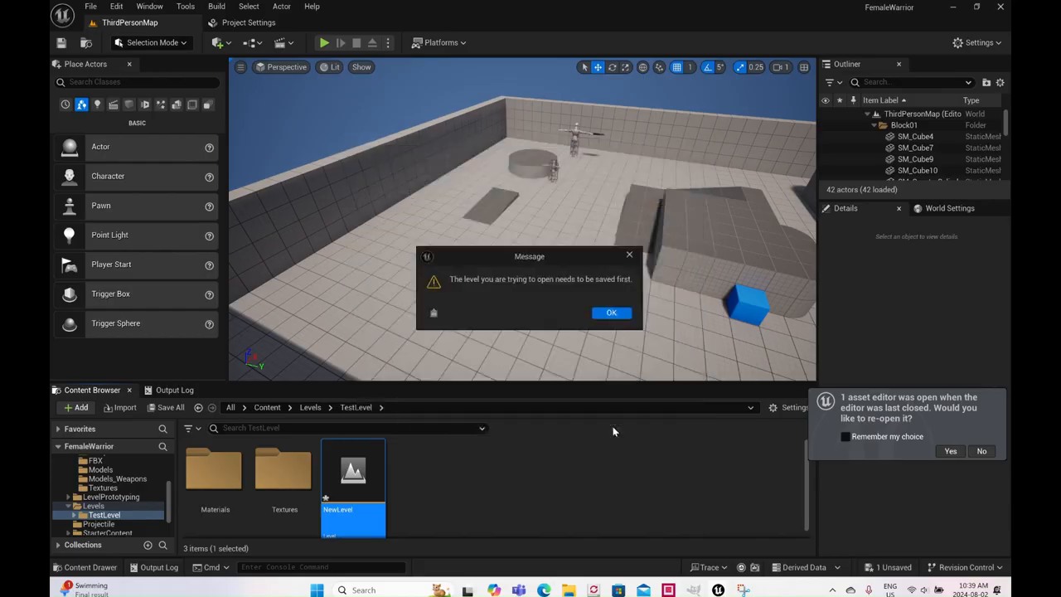
pyautogui.click(610, 312)
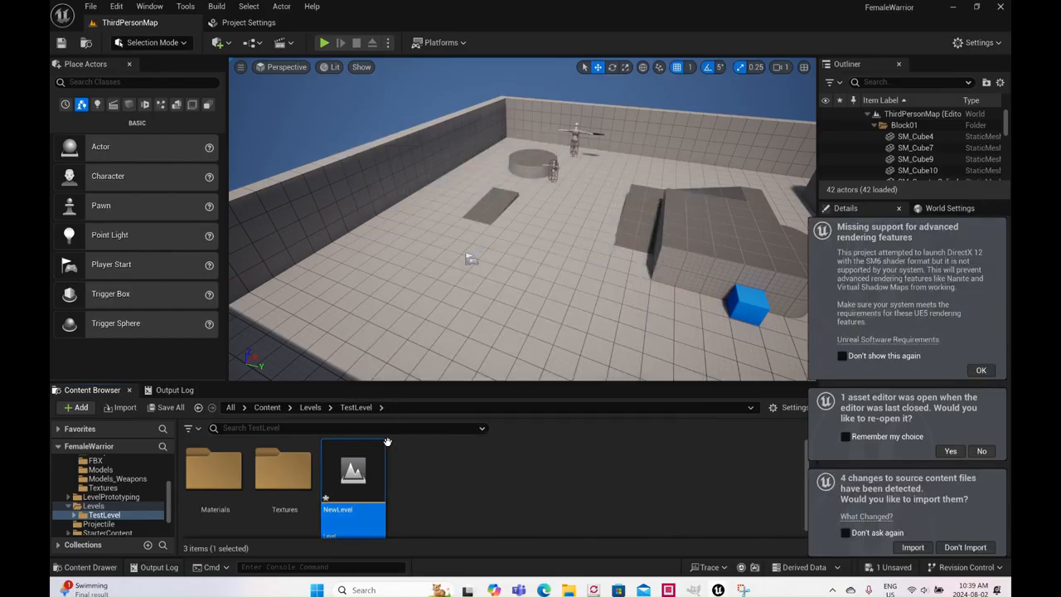
# Open the NewLevel level, saving it as part of opening
pyautogui.doubleClick(369, 454)
pyautogui.click(572, 425)
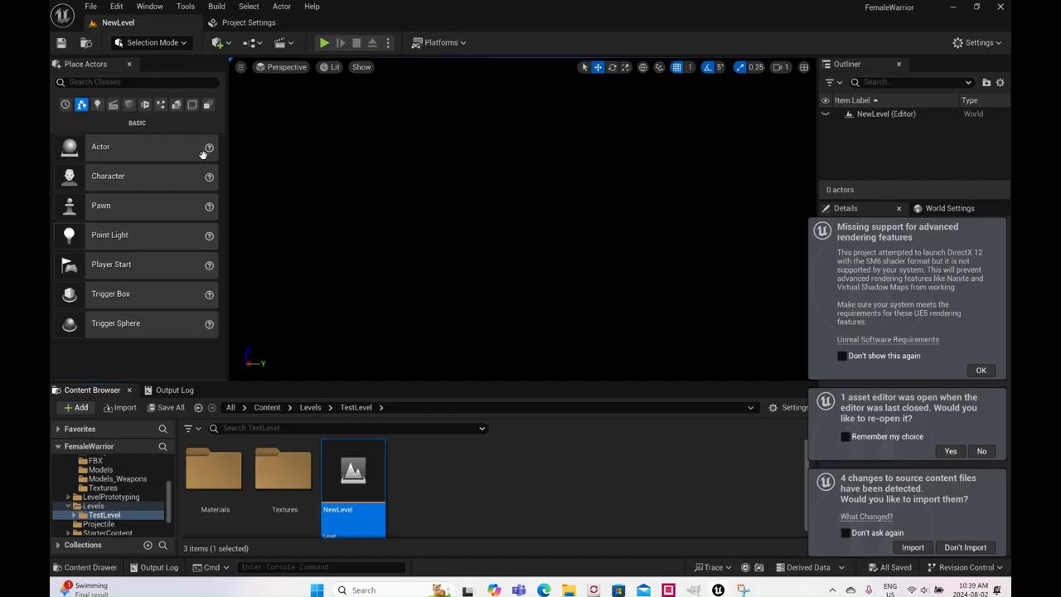
# Place a directional light in the upper middle of the empty level view
pyautogui.click(98, 108)
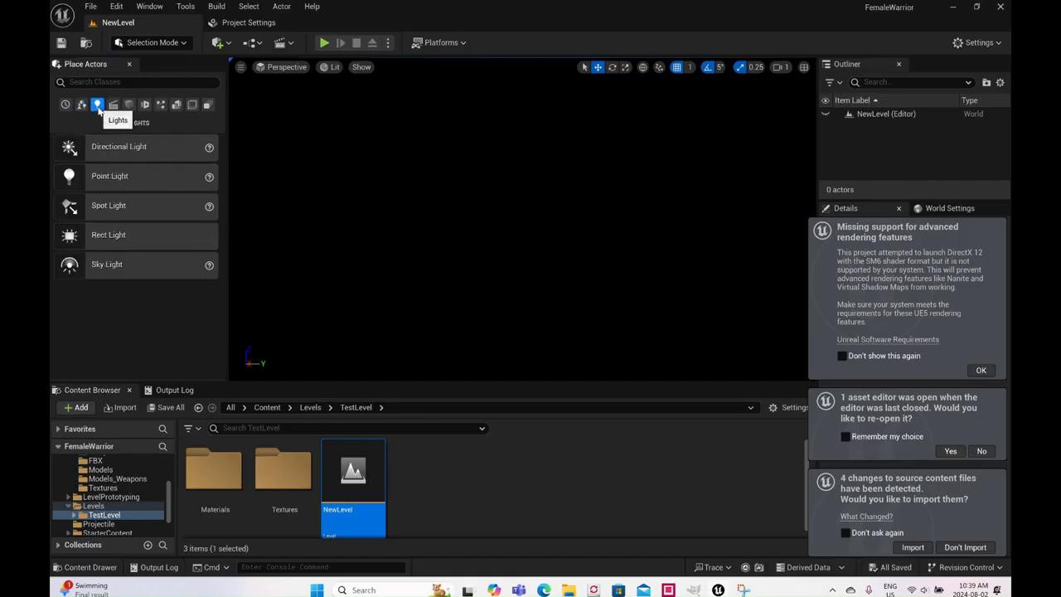
pyautogui.moveTo(93, 152); pyautogui.dragTo(493, 171)
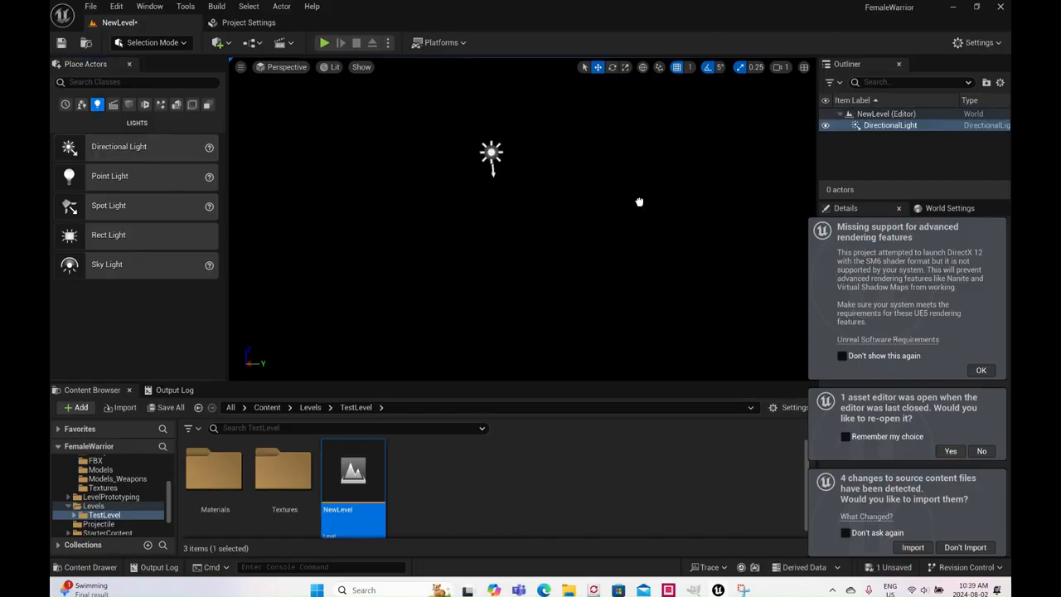
# Find the sky actors and place a Sky Atmosphere and a Sky Light on either side of the directional light
pyautogui.click(95, 82)
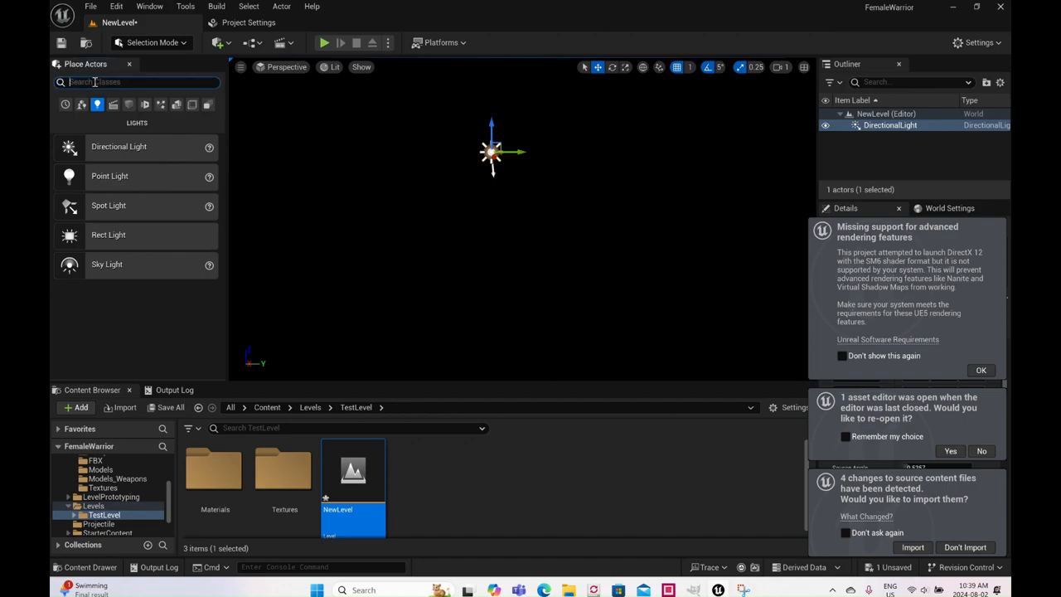
pyautogui.write('sky')
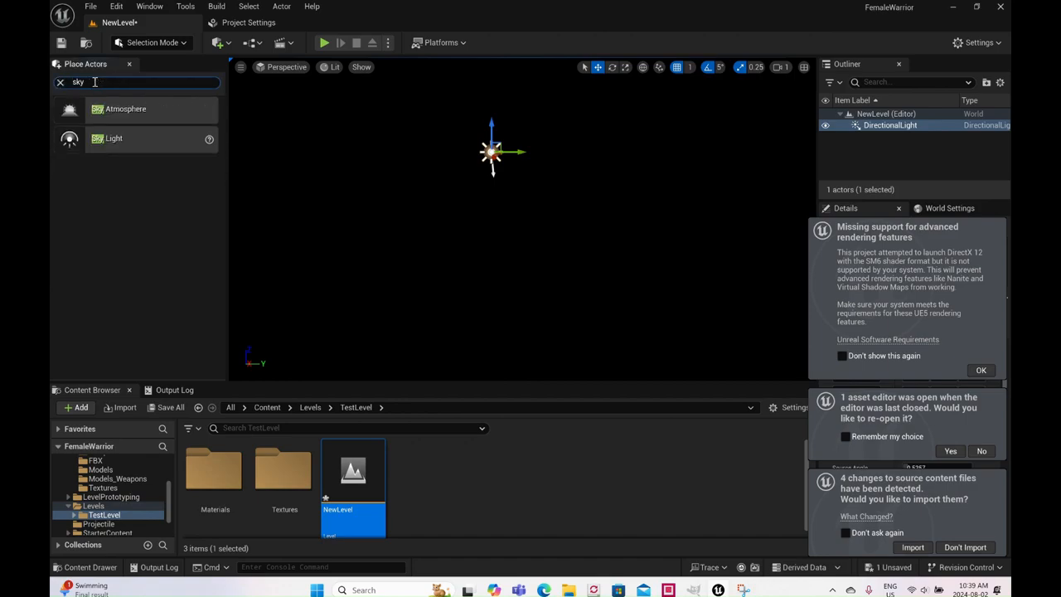
pyautogui.click(983, 372)
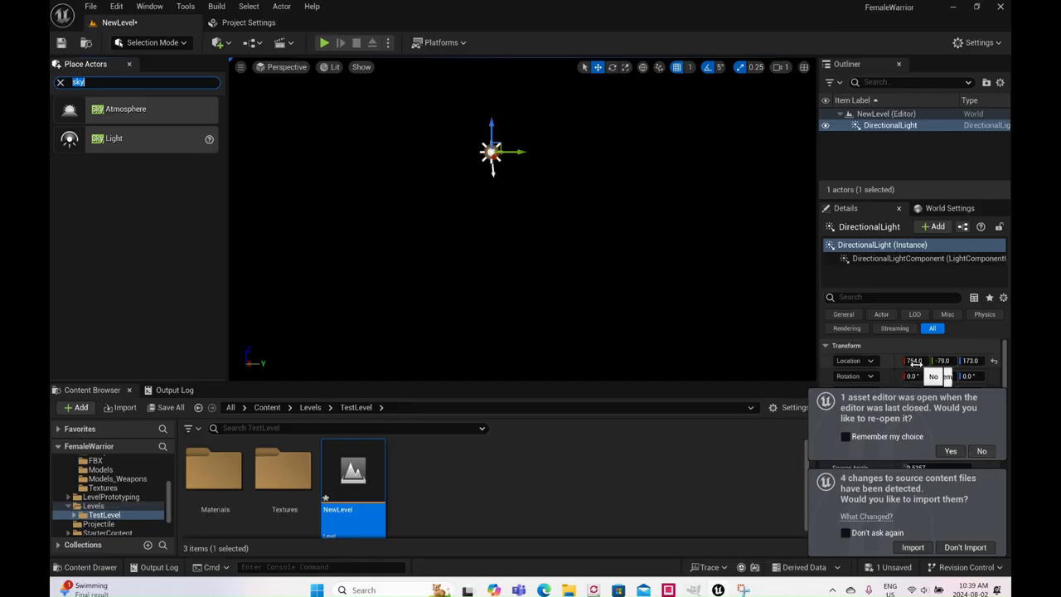
pyautogui.moveTo(113, 111); pyautogui.dragTo(554, 184)
pyautogui.moveTo(108, 143); pyautogui.dragTo(458, 172)
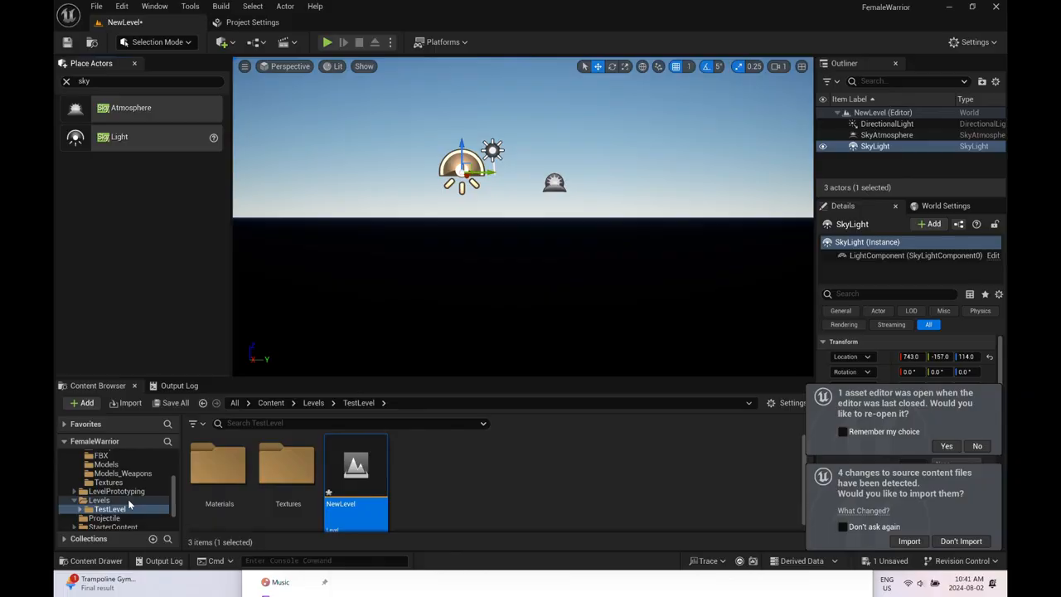
# Collapse the FemaleWarrior content folder and open the expanded Environment folder in the project content
pyautogui.scroll(3, 132, 489)
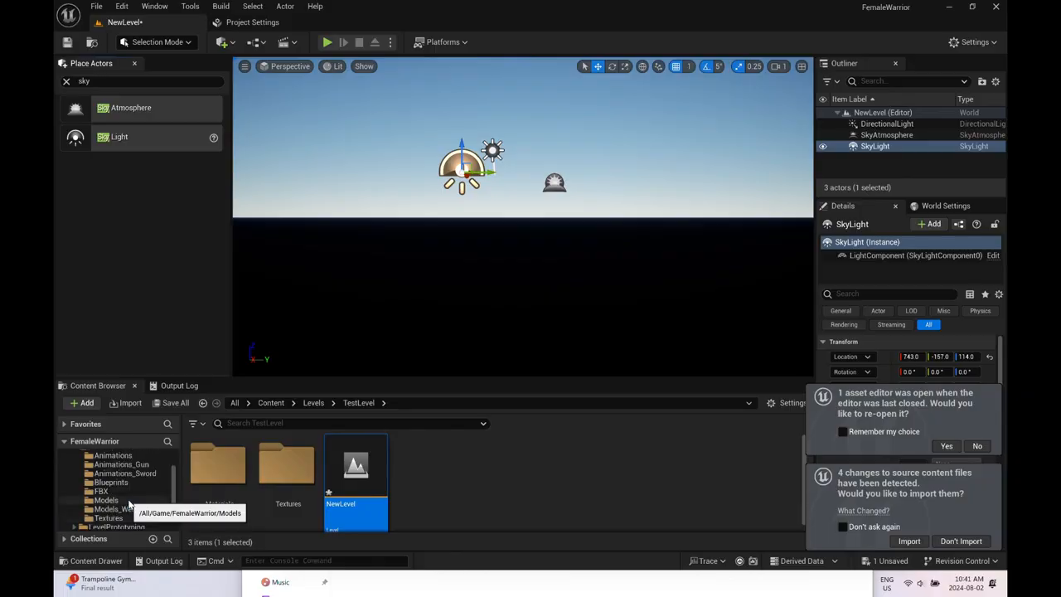
pyautogui.scroll(2, 131, 498)
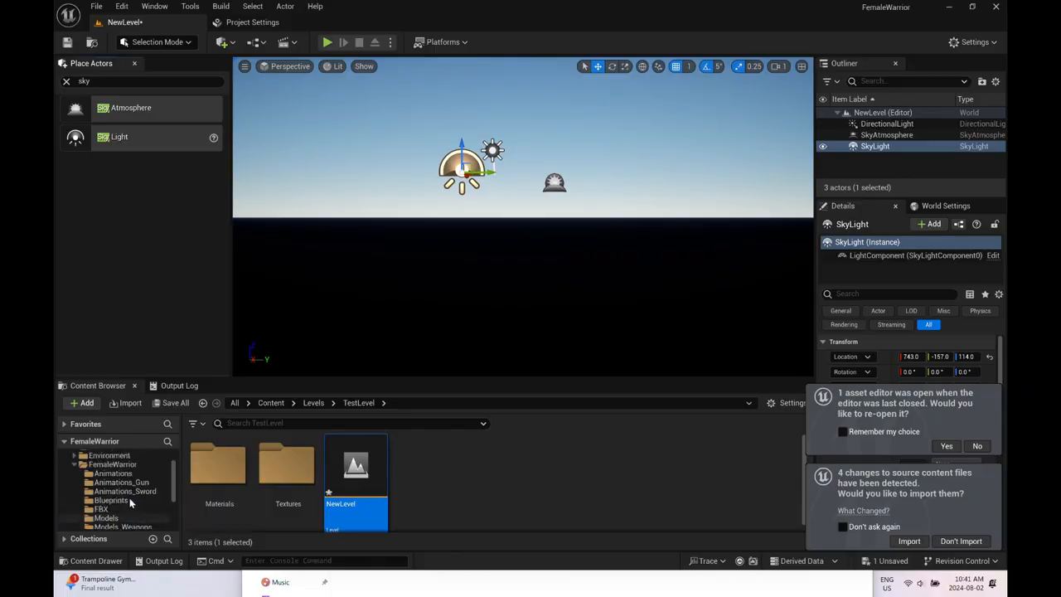
pyautogui.click(74, 464)
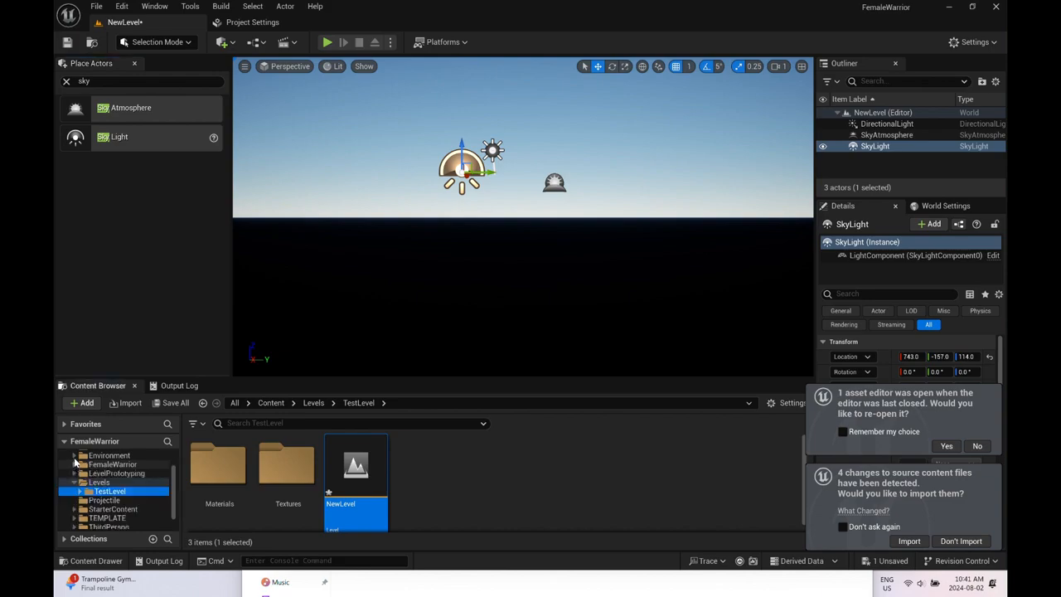
pyautogui.click(74, 455)
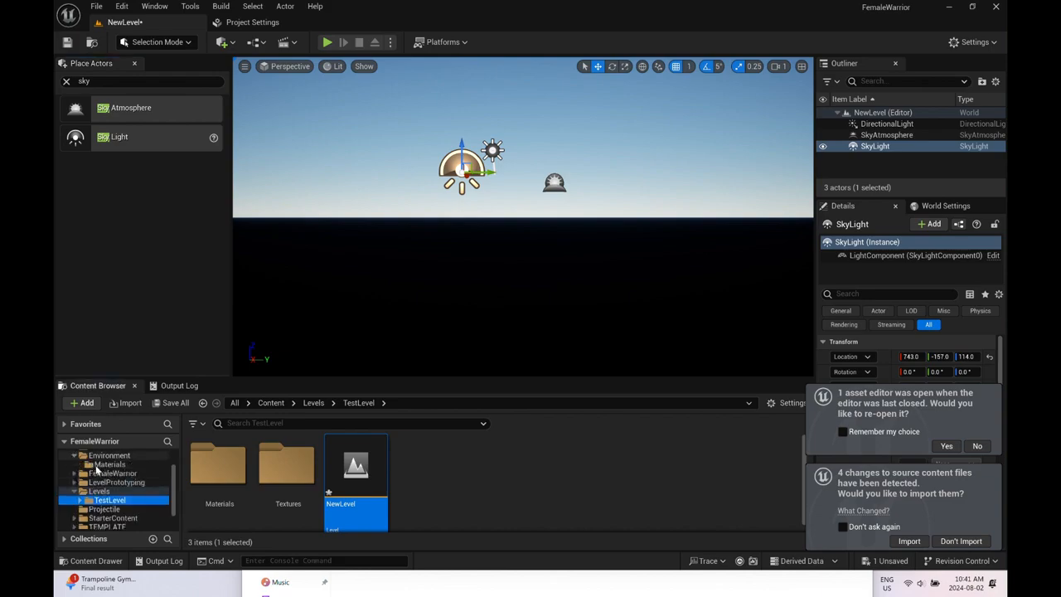
pyautogui.click(97, 465)
pyautogui.click(99, 457)
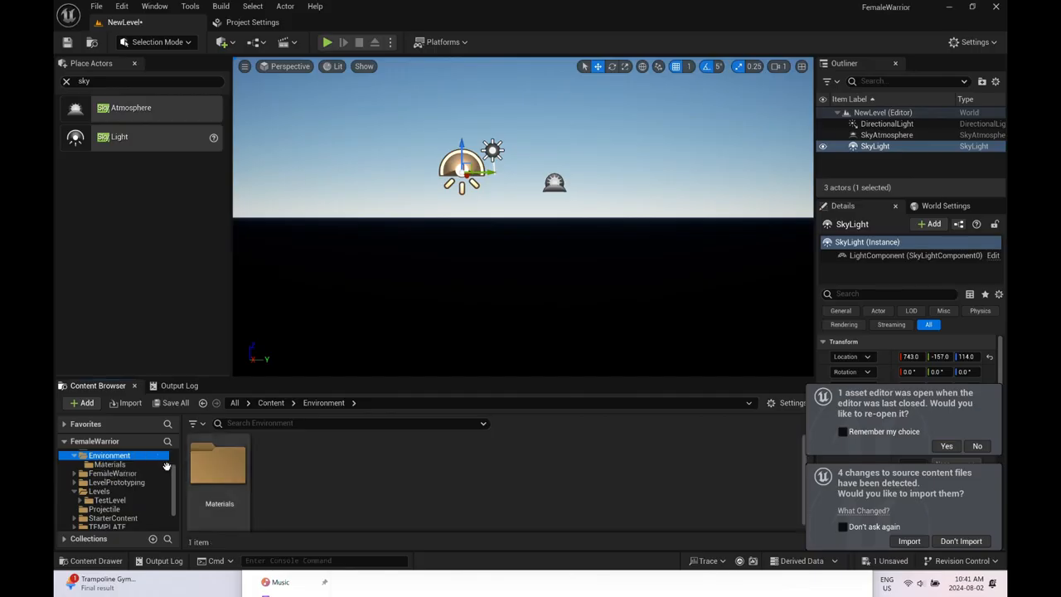
pyautogui.scroll(1, 118, 485)
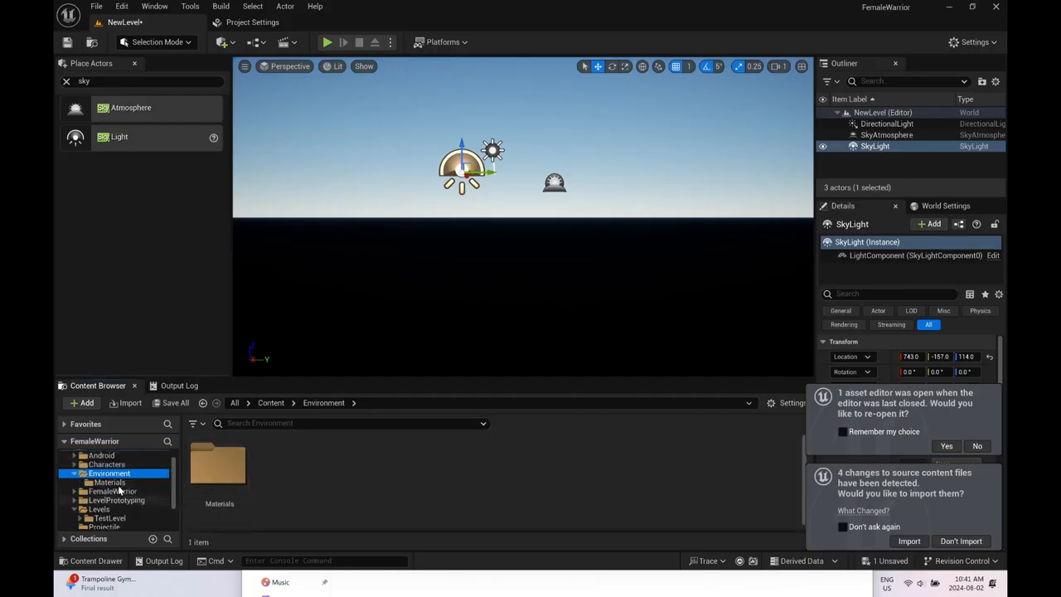
# Switch to File Explorer and examine the subfolders of the FemaleWarrior project's Content/Environment folder
pyautogui.click(597, 580)
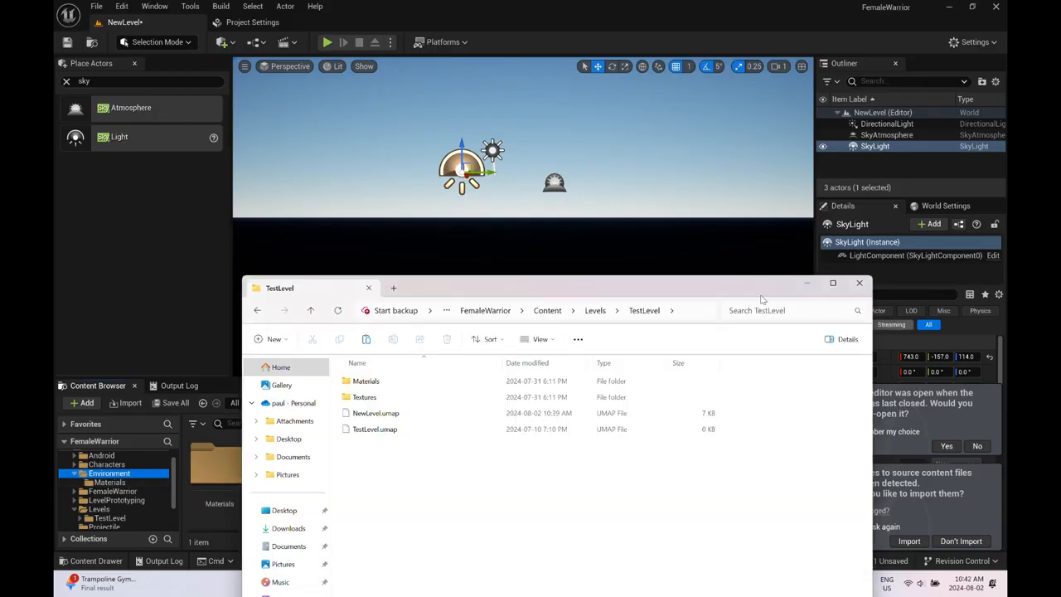
pyautogui.moveTo(756, 287); pyautogui.dragTo(781, 161)
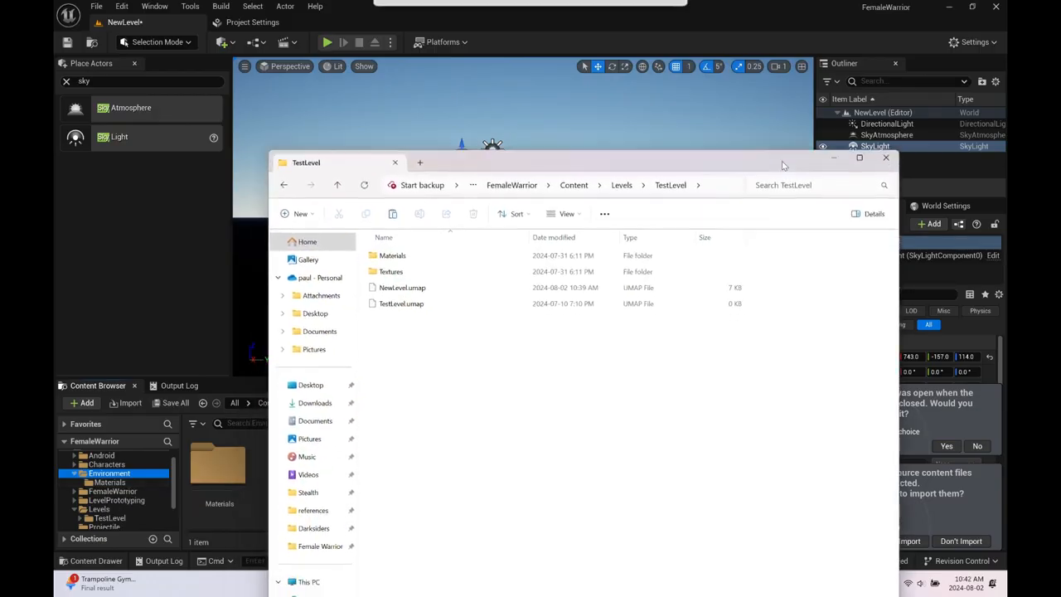
pyautogui.click(335, 184)
pyautogui.click(337, 184)
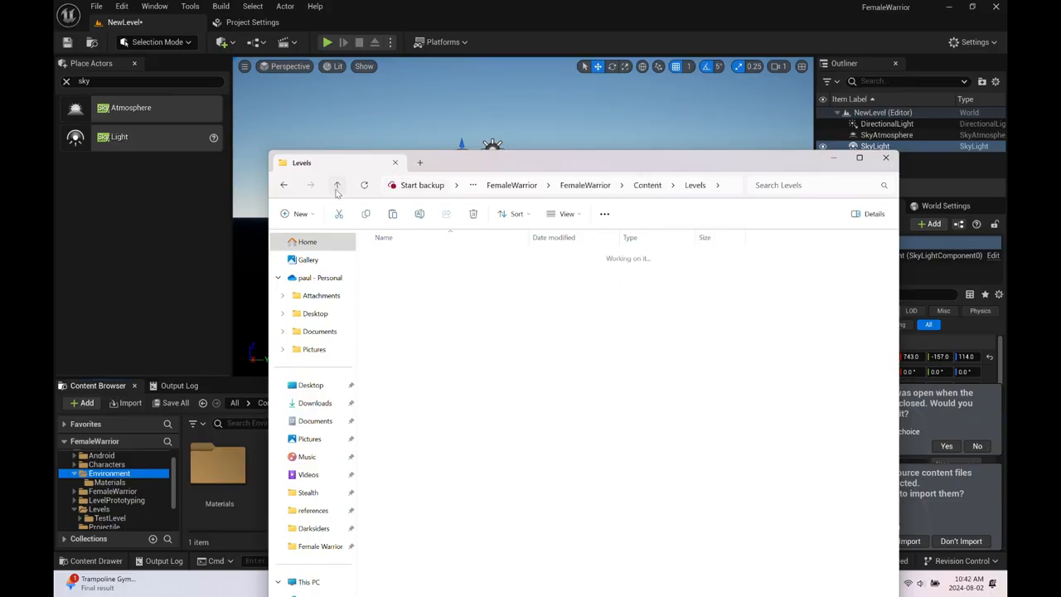
pyautogui.doubleClick(417, 352)
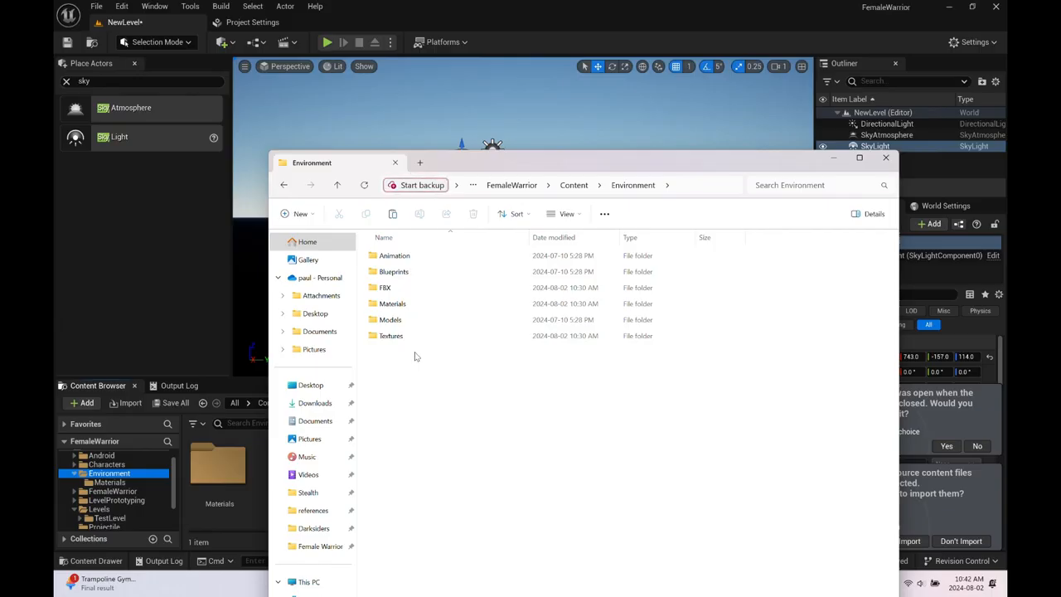
pyautogui.click(402, 292)
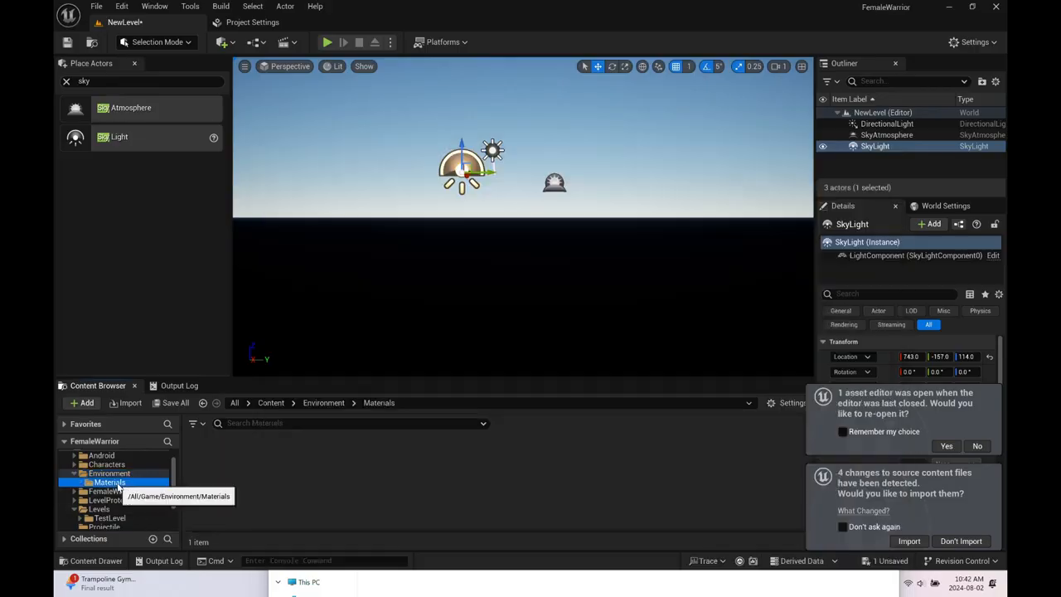
# Start an import into the project's Environment content folder and browse up from the StealthCharacter files to UNREAL_PROJECTS
pyautogui.click(116, 482)
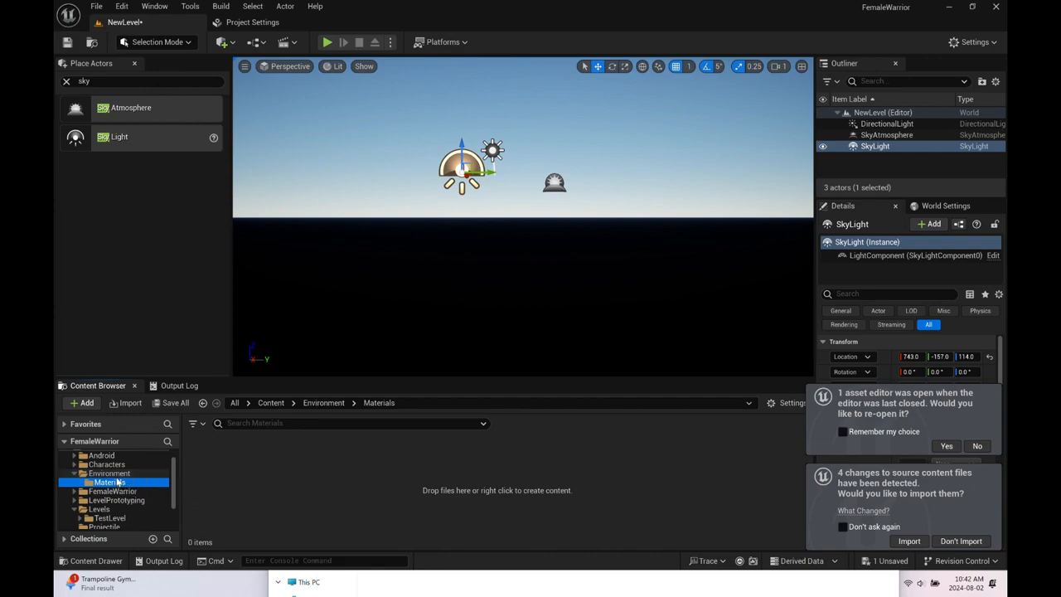
pyautogui.click(116, 473)
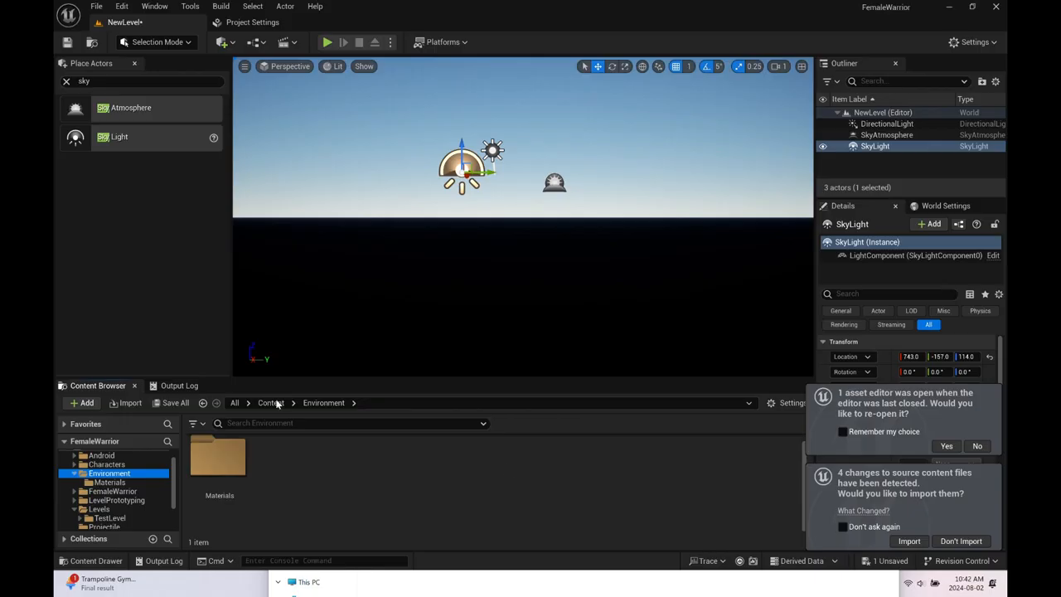
pyautogui.click(131, 404)
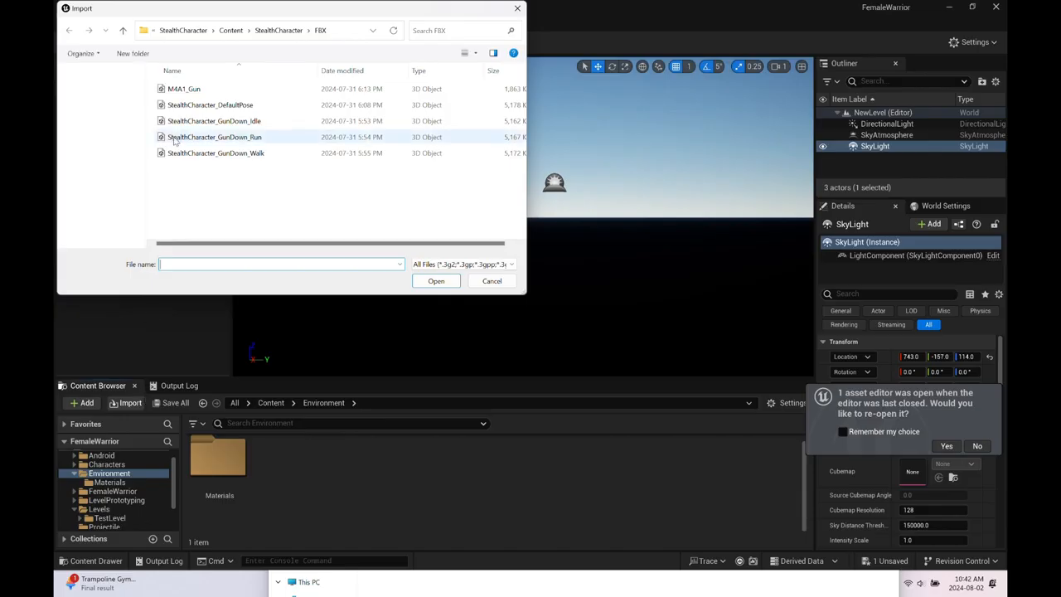
pyautogui.click(123, 32)
pyautogui.click(123, 32)
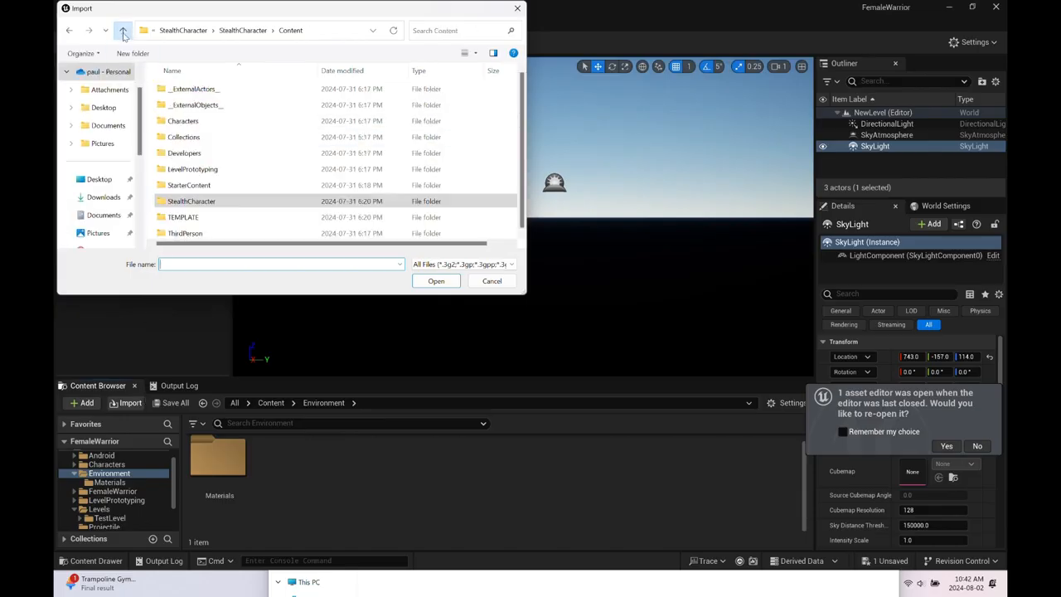
pyautogui.click(122, 32)
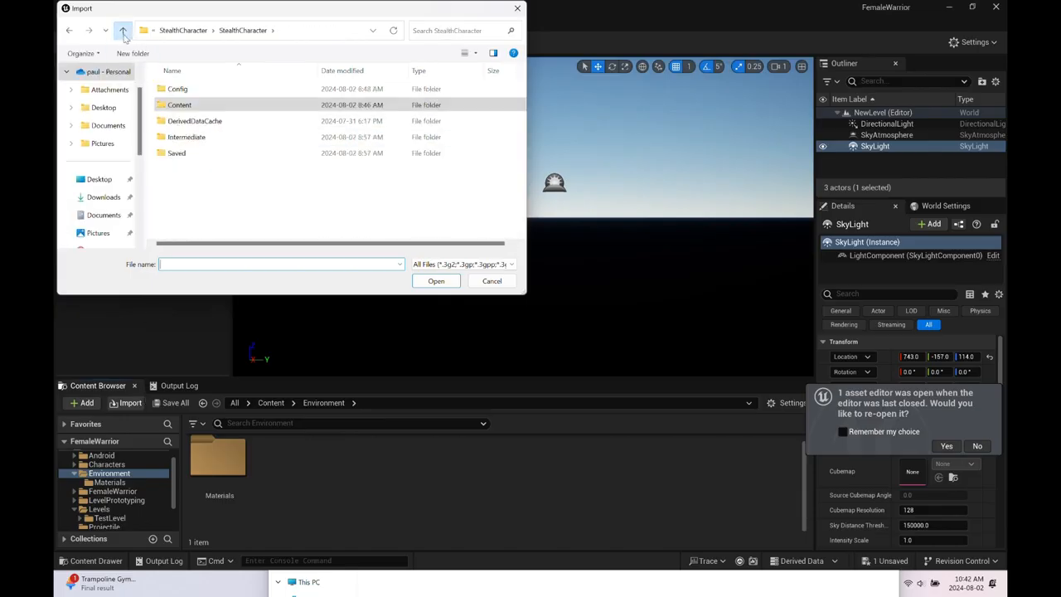
pyautogui.click(123, 32)
pyautogui.click(123, 33)
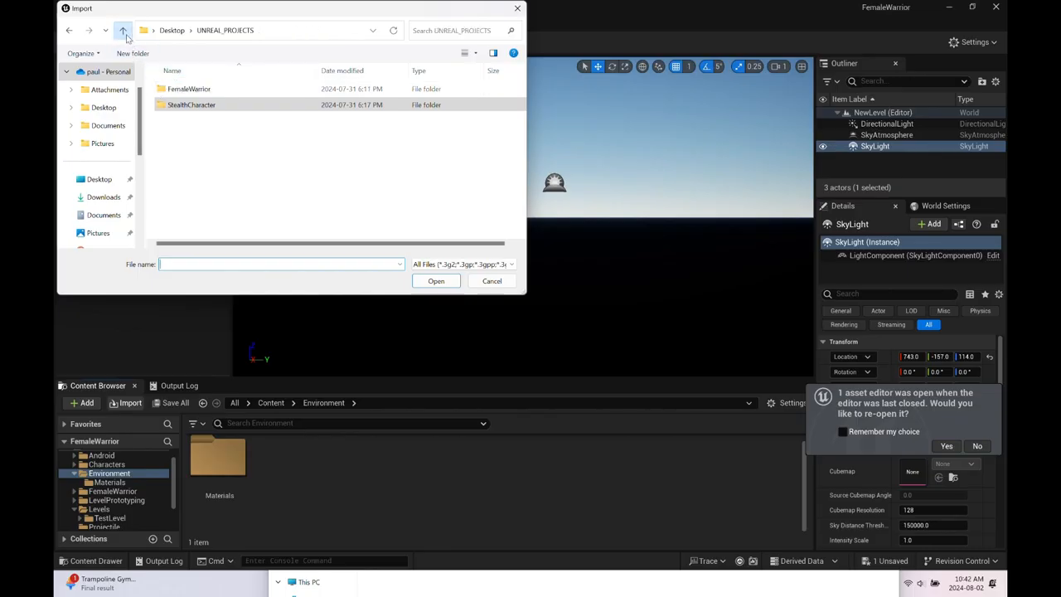
# Browse for the import files into the FemaleWarrior project's Content/Environment/FBX folder
pyautogui.doubleClick(187, 89)
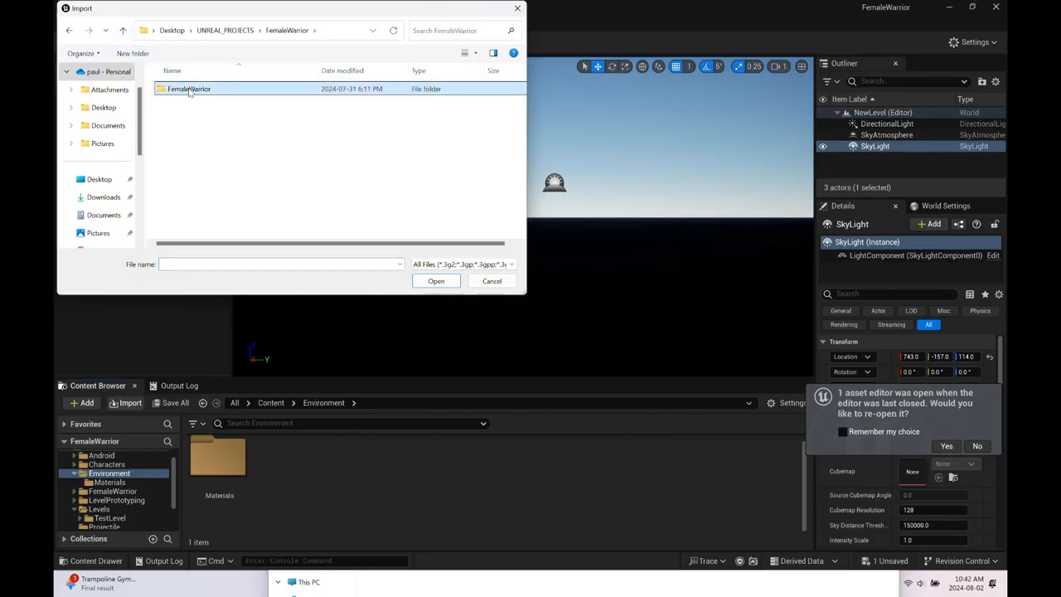
pyautogui.doubleClick(189, 90)
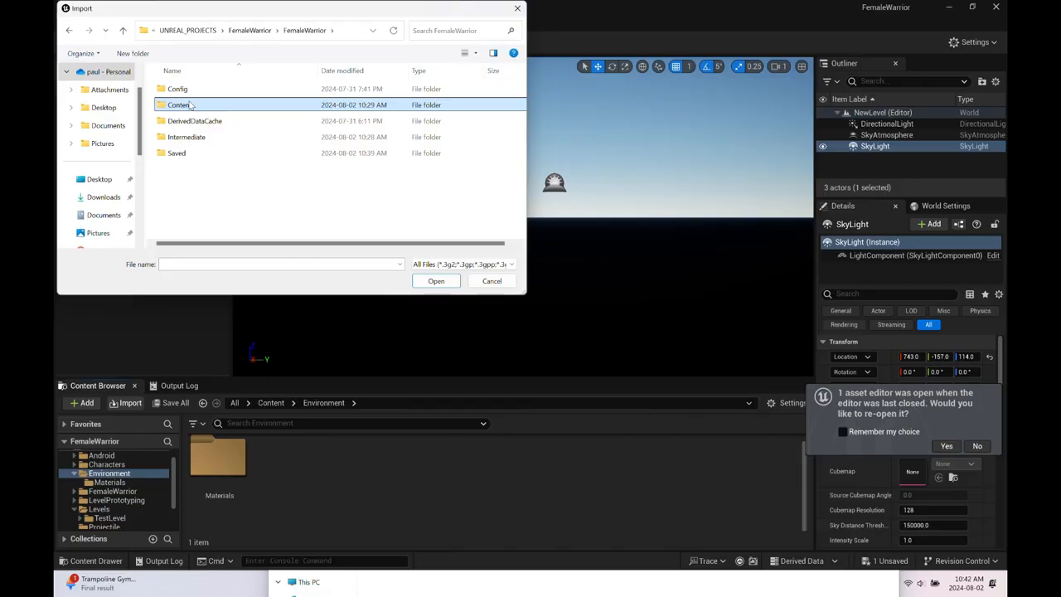
pyautogui.doubleClick(182, 105)
pyautogui.doubleClick(189, 186)
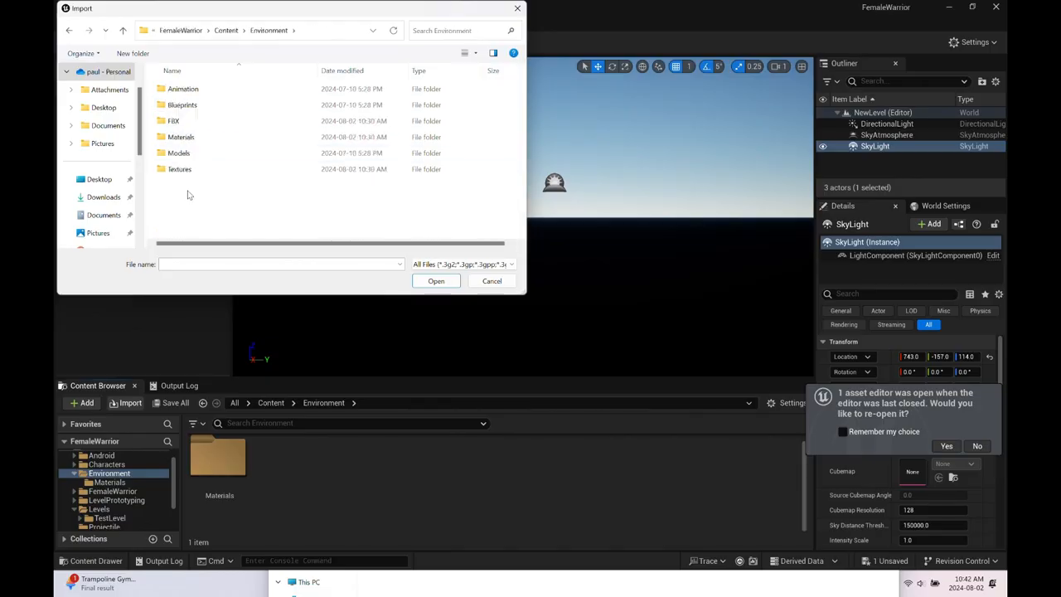
pyautogui.doubleClick(189, 122)
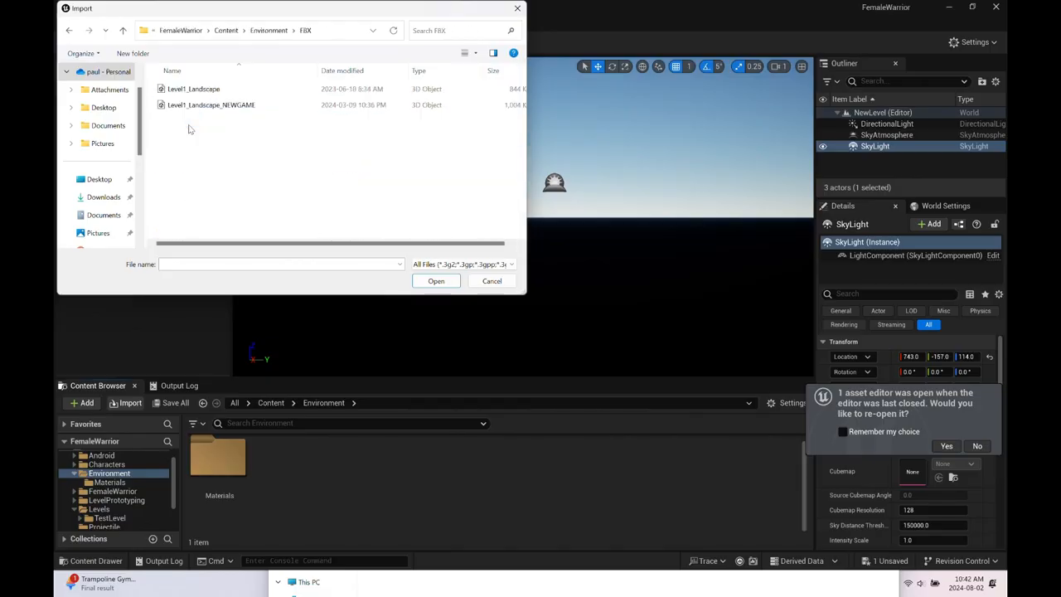
# Import Level1_Landscape_NEWGAME as a static mesh with the default FBX options, and decline the pending editor-reopen and source-change prompts
pyautogui.click(200, 107)
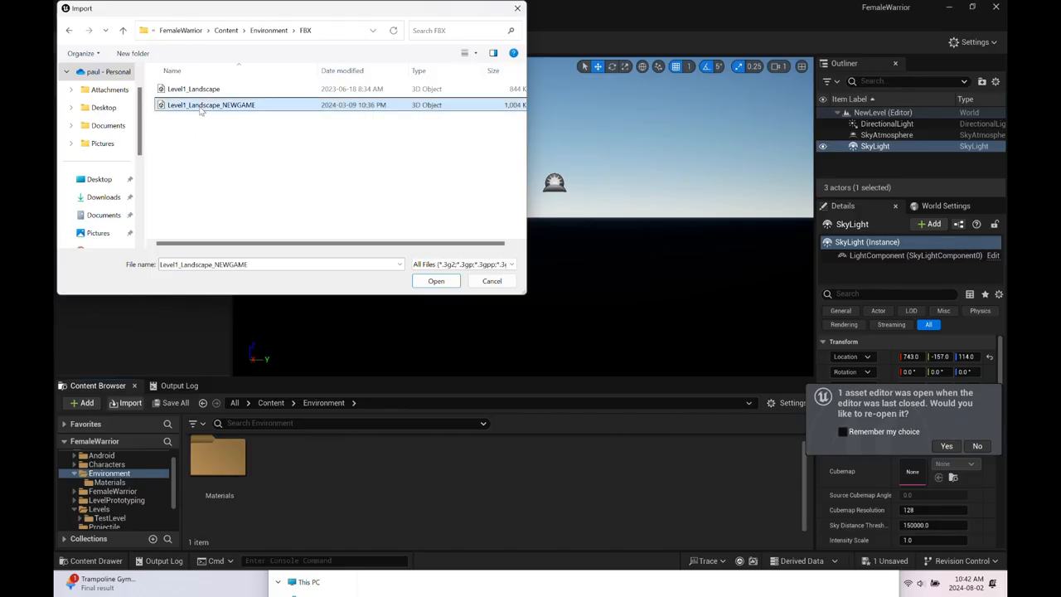
pyautogui.click(436, 281)
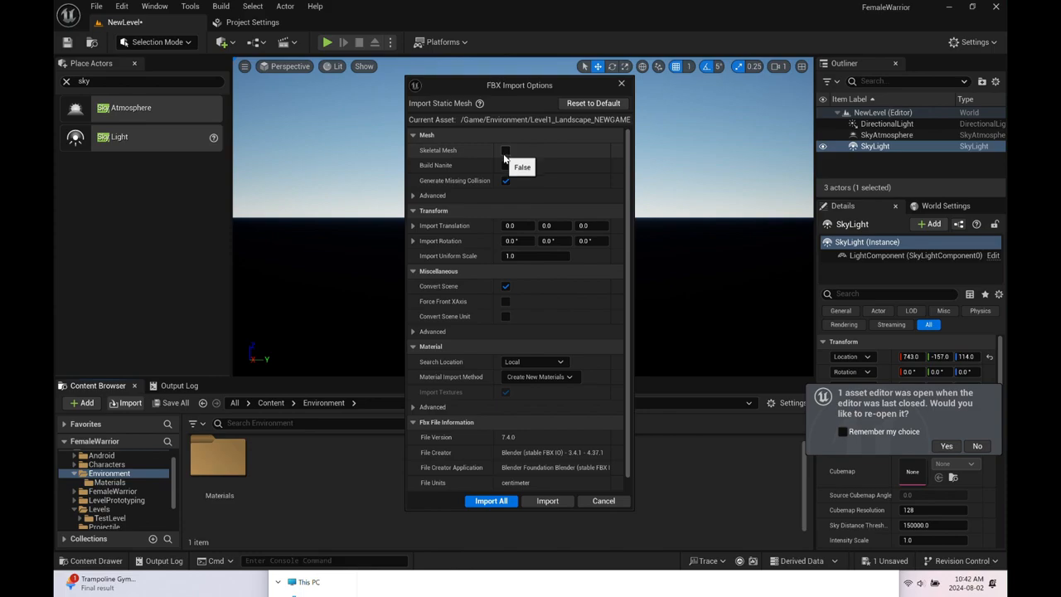
pyautogui.click(540, 502)
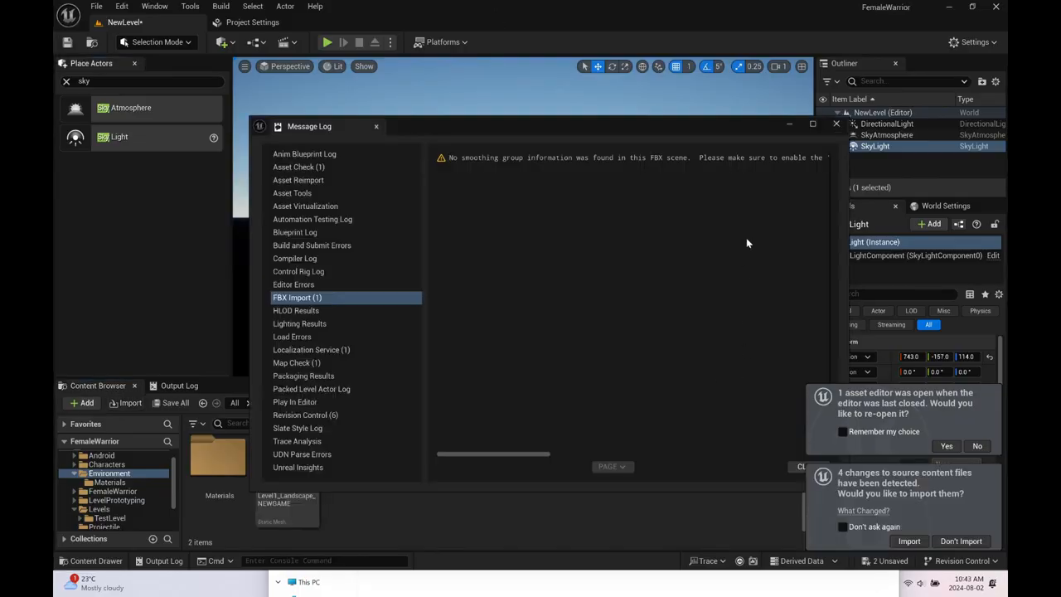
pyautogui.click(836, 122)
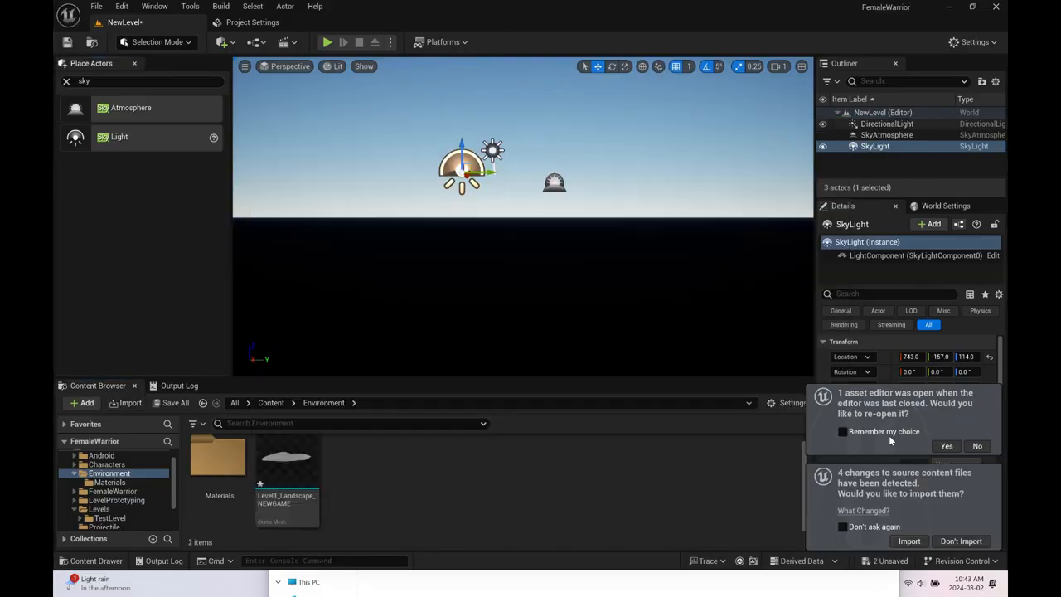
pyautogui.click(977, 446)
pyautogui.click(968, 539)
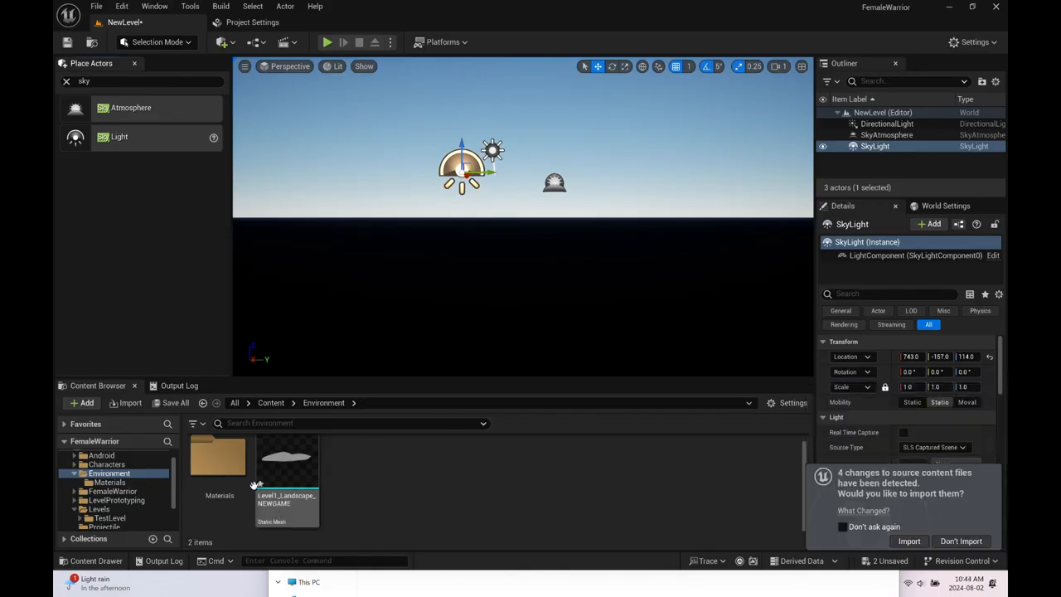
# Import the DesertDirtGround2 and DesertDirtGround2_Normal textures from the Environment/Textures folder into the Environment content folder
pyautogui.rightClick(399, 480)
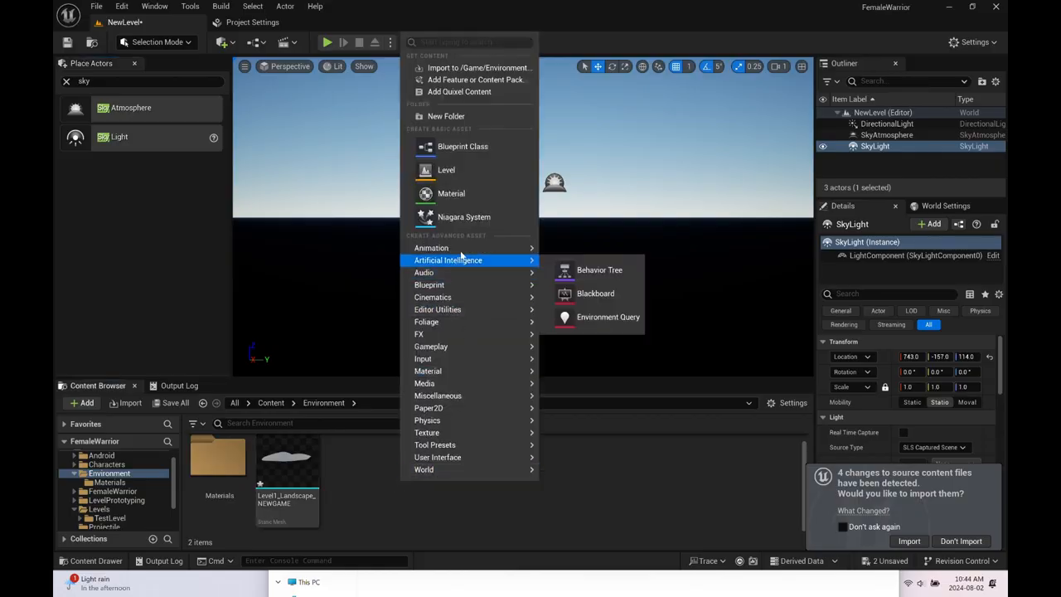
pyautogui.moveTo(461, 253)
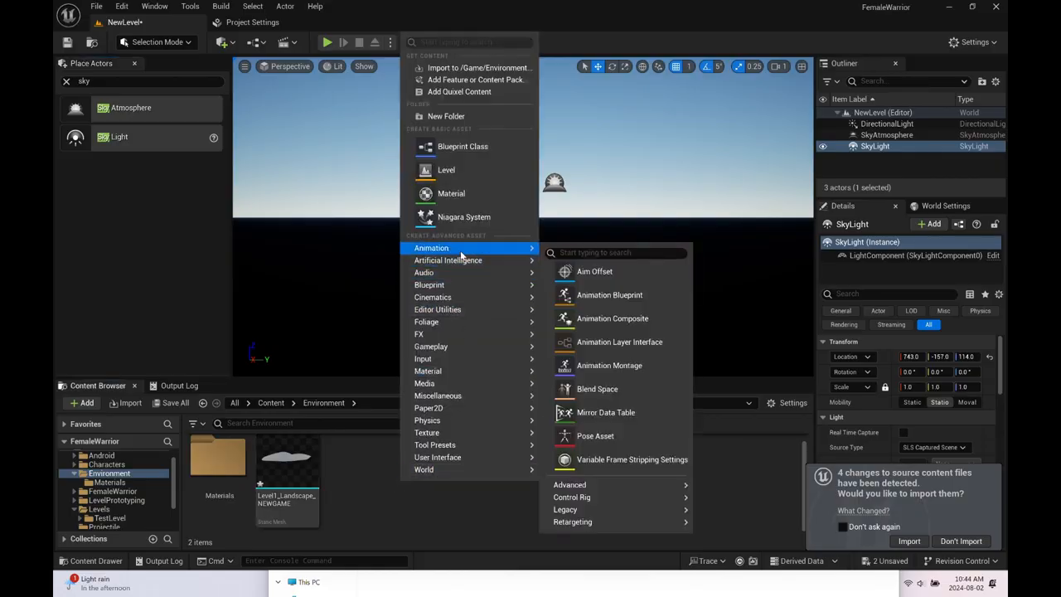
pyautogui.click(130, 404)
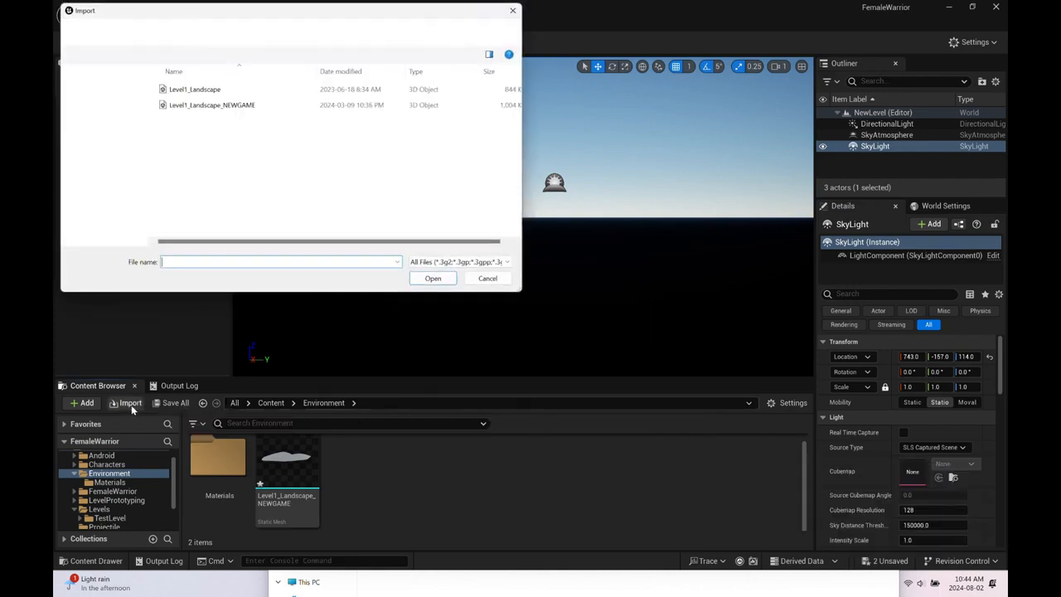
pyautogui.click(122, 30)
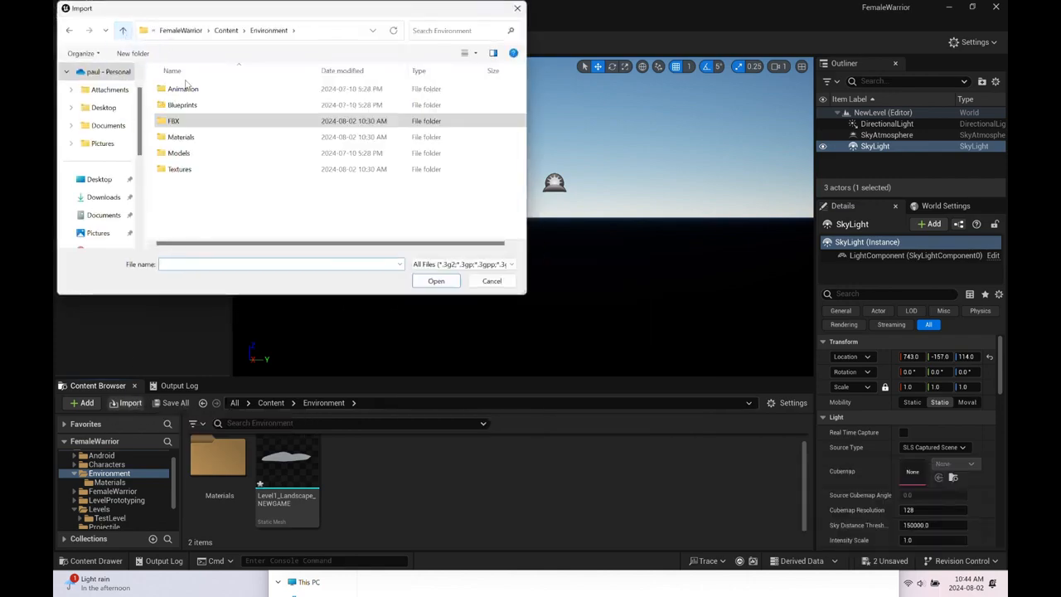
pyautogui.doubleClick(196, 169)
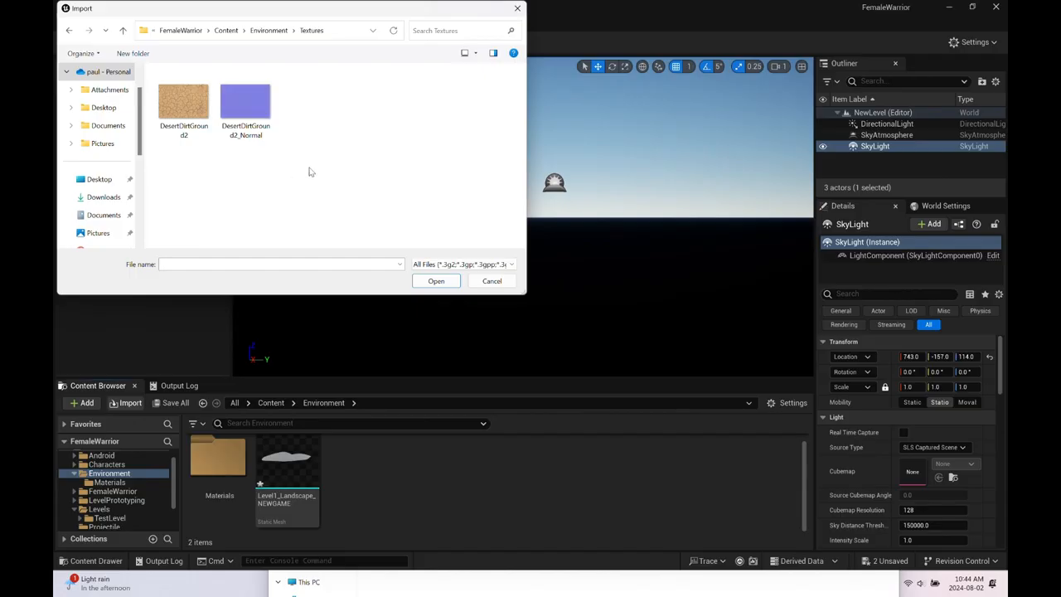
pyautogui.moveTo(305, 167); pyautogui.dragTo(198, 115)
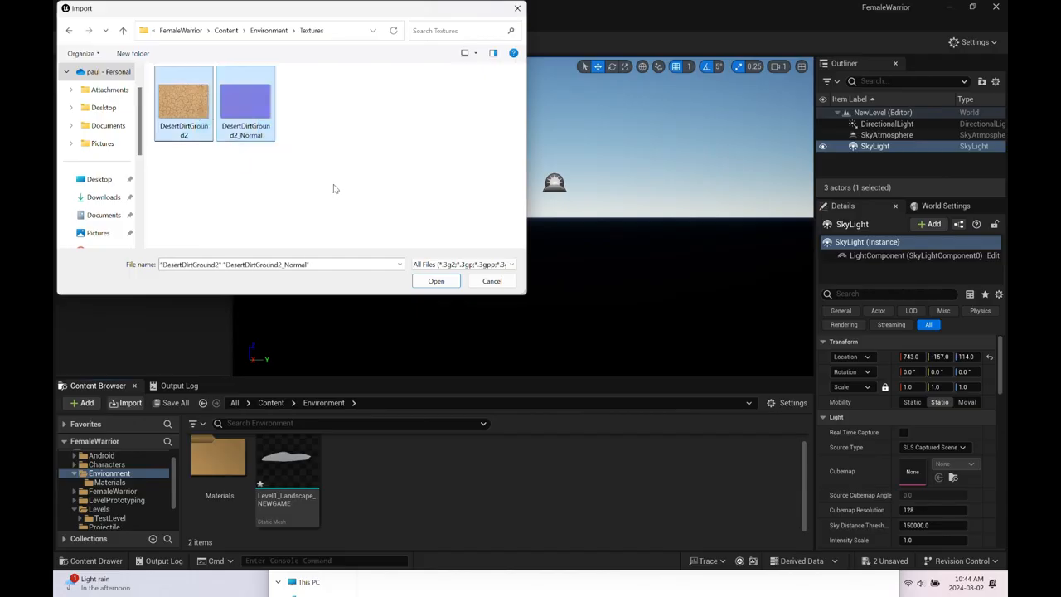
pyautogui.click(434, 281)
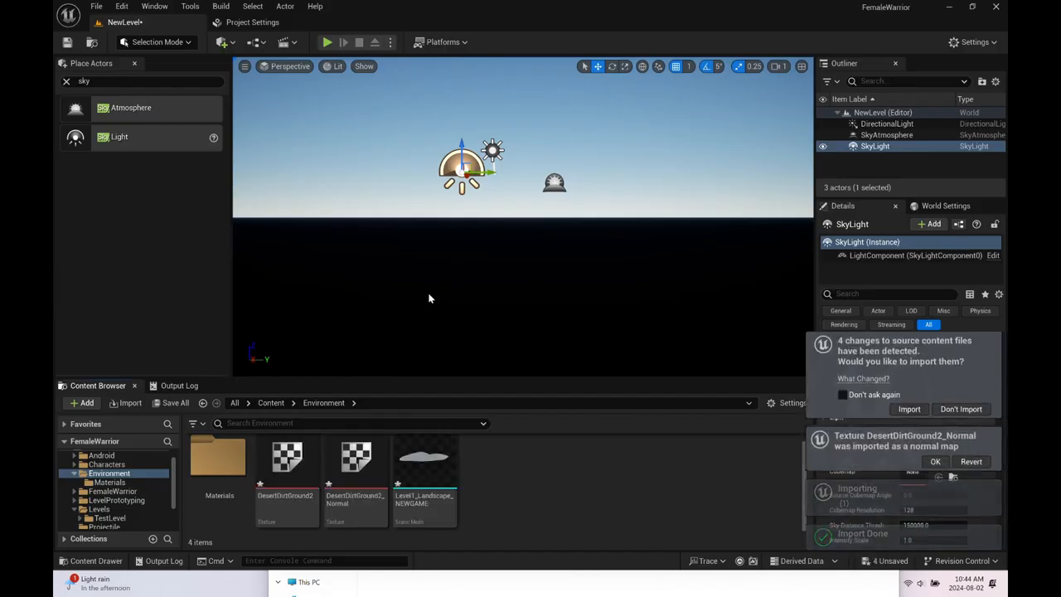
# Create a new material named Ground_MAT in the Environment content folder
pyautogui.rightClick(508, 496)
pyautogui.moveTo(537, 297)
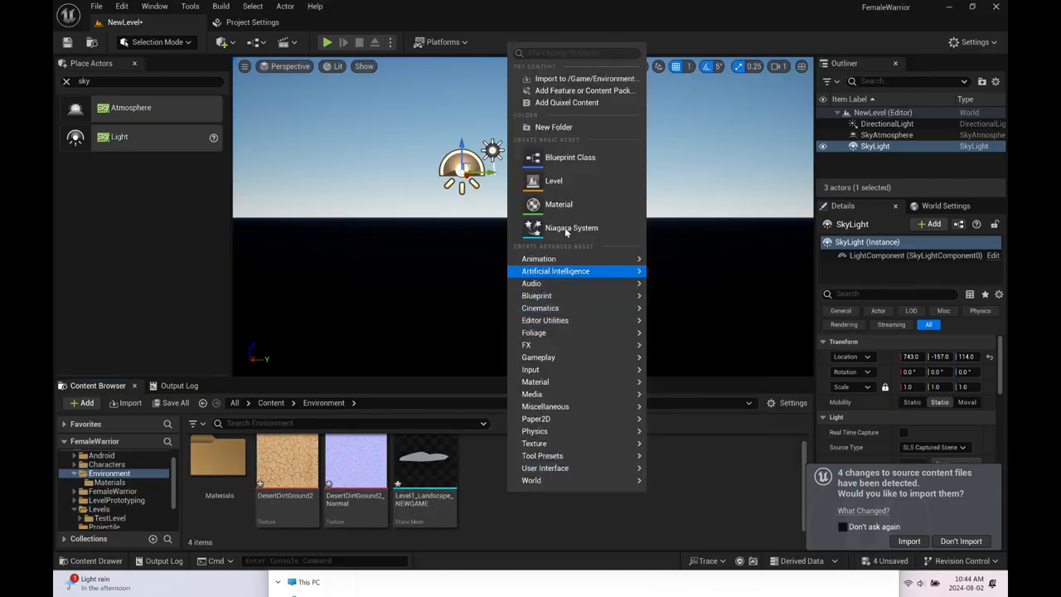
pyautogui.click(558, 204)
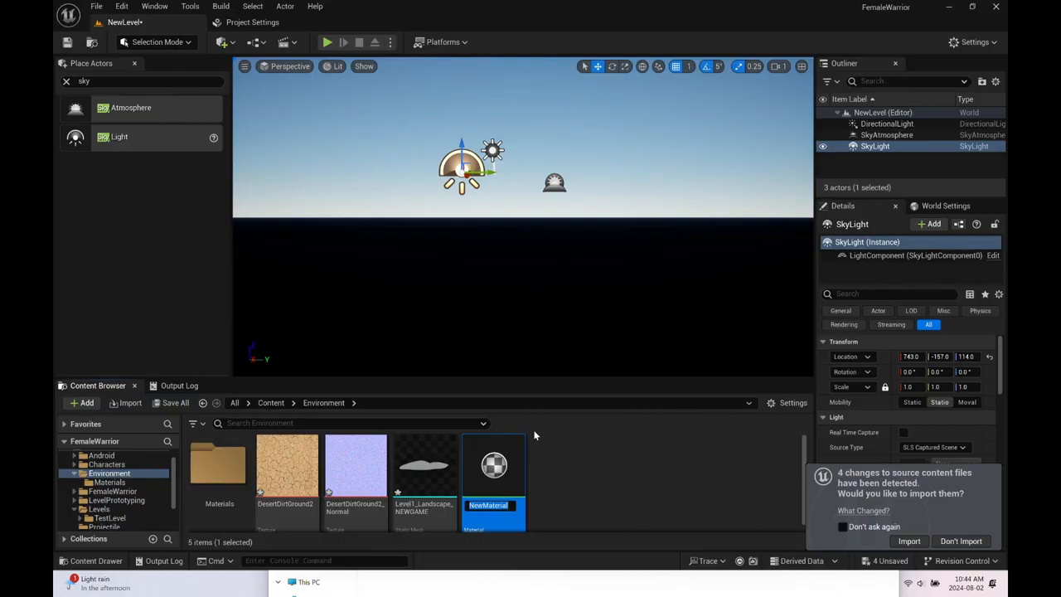
pyautogui.write('Di')
pyautogui.write('rt')
pyautogui.write('G')
pyautogui.press('BackSpace')
pyautogui.press('BackSpace')
pyautogui.press('BackSpace')
pyautogui.press('BackSpace')
pyautogui.press('BackSpace')
pyautogui.write('Ground_MAT')
pyautogui.press('Return')
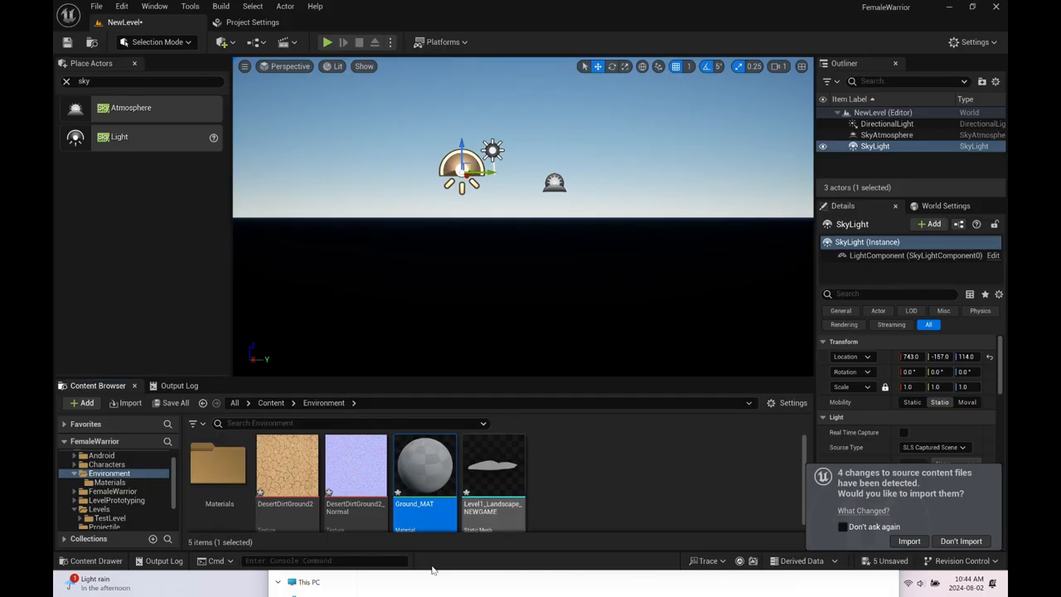
# Open Ground_MAT docked in the main editor window and add a Texture Sample node left of the material's output node
pyautogui.doubleClick(413, 475)
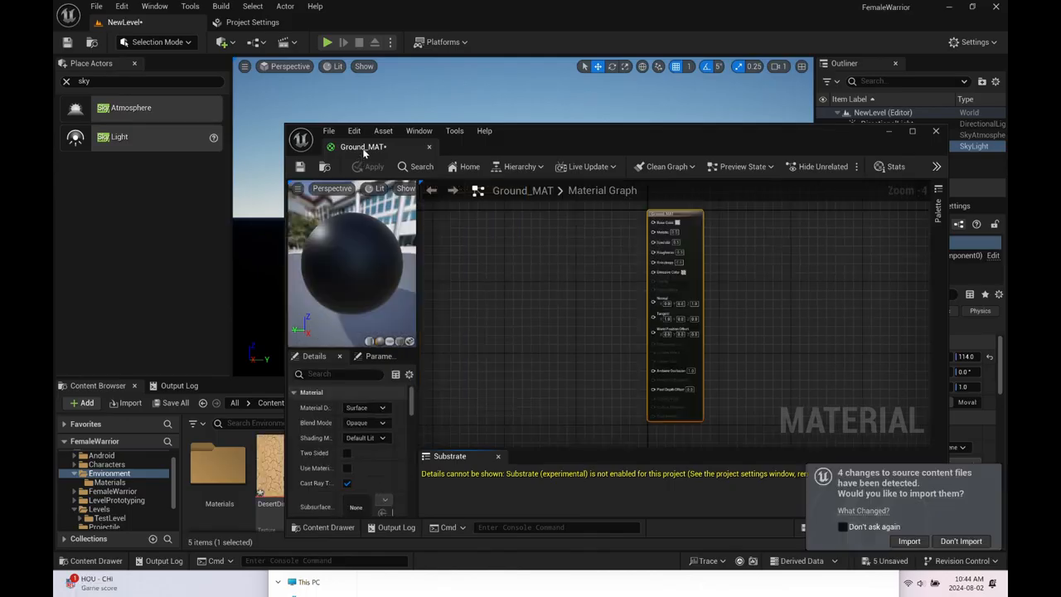
pyautogui.moveTo(344, 36); pyautogui.dragTo(354, 25)
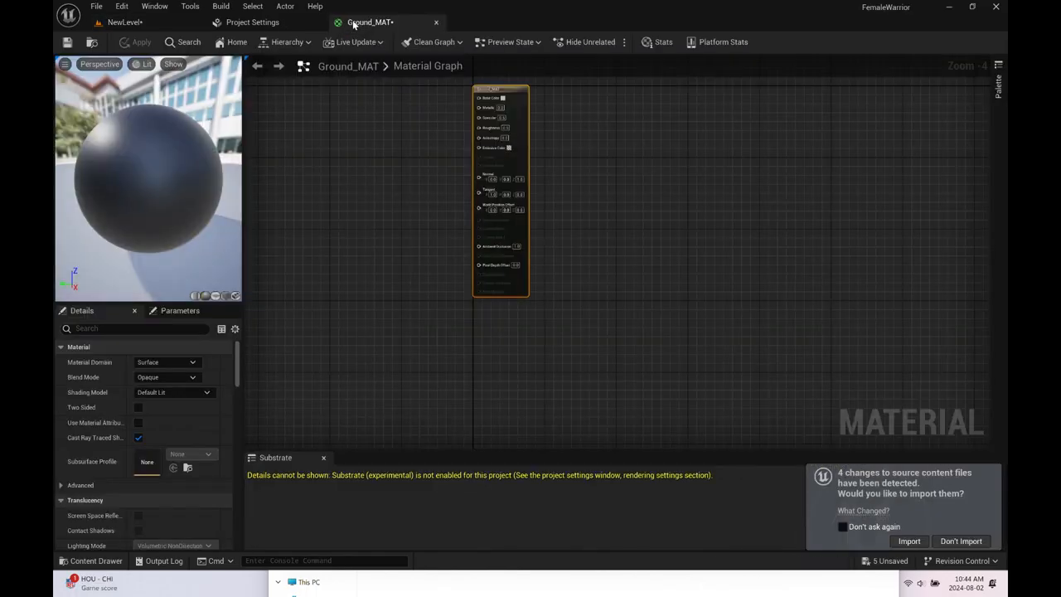
pyautogui.rightClick(365, 178)
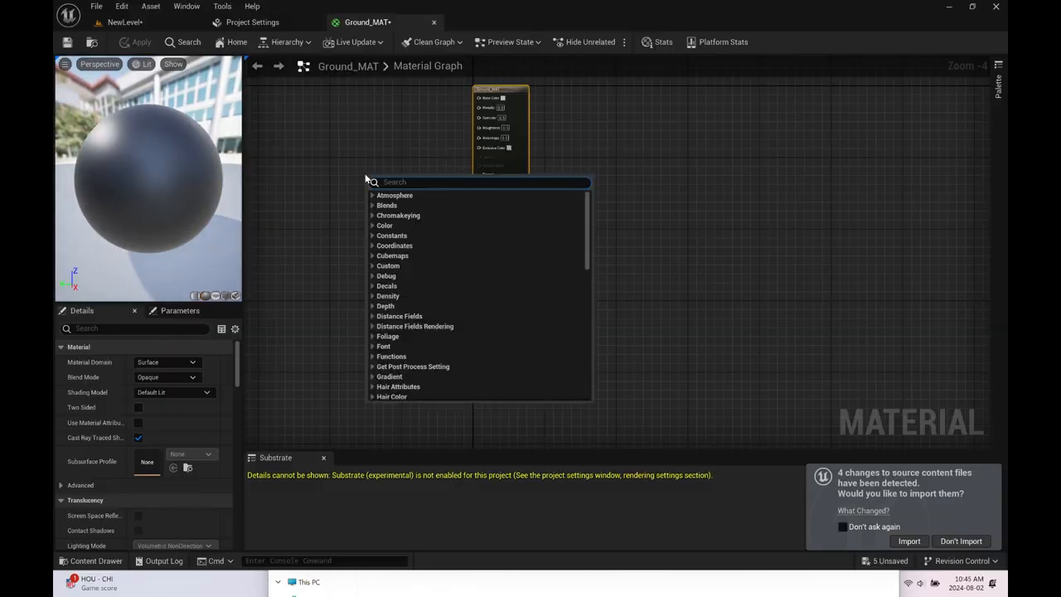
pyautogui.write('texture sa')
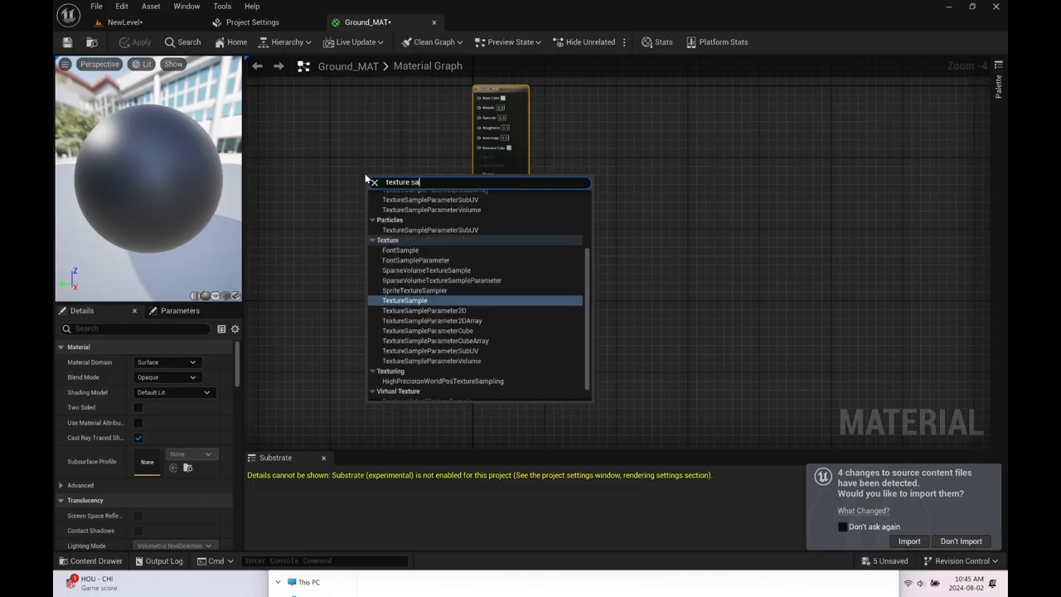
pyautogui.click(395, 300)
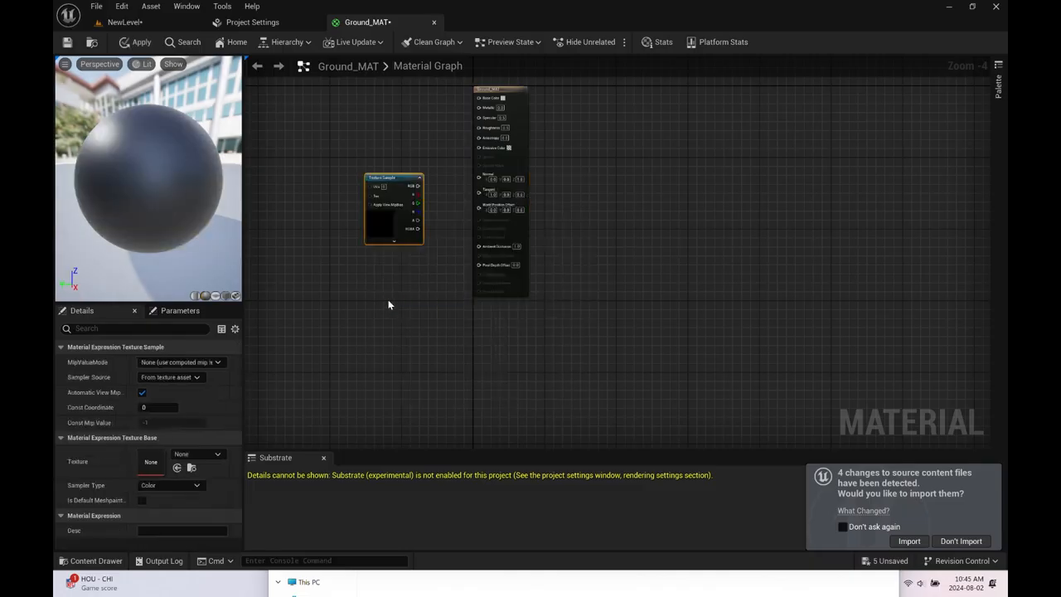
# Add a second Texture Sample node and position it directly below the first one in the material graph
pyautogui.rightClick(387, 301)
pyautogui.write('te')
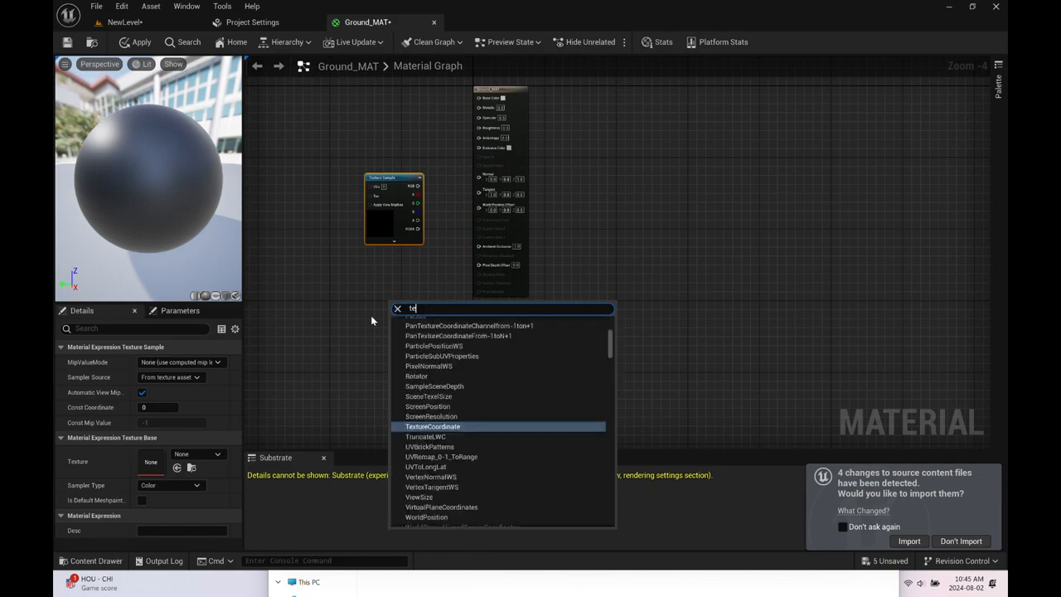
pyautogui.write('xture sampl')
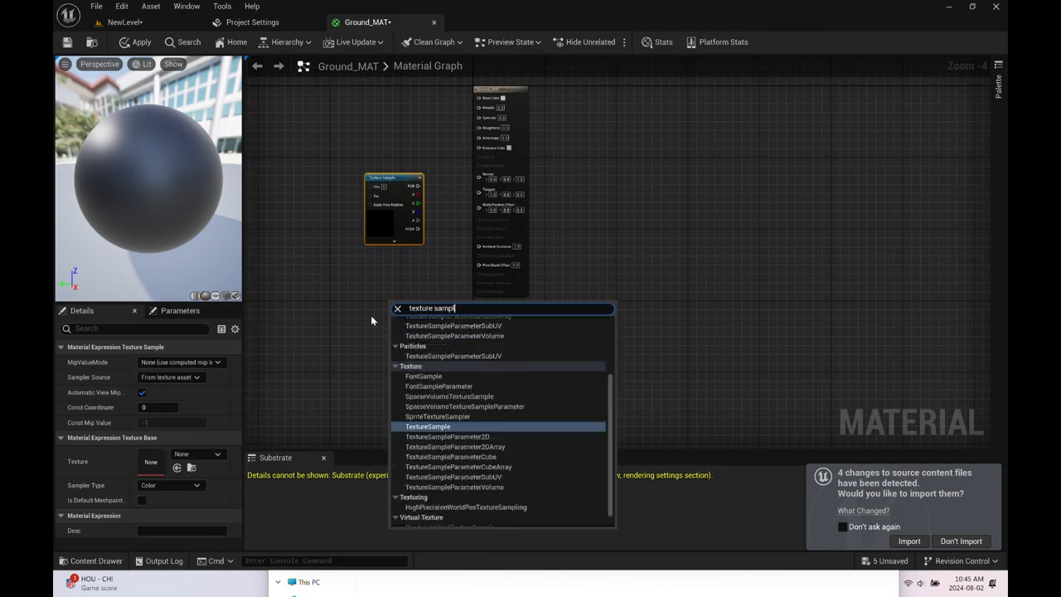
pyautogui.press('Return')
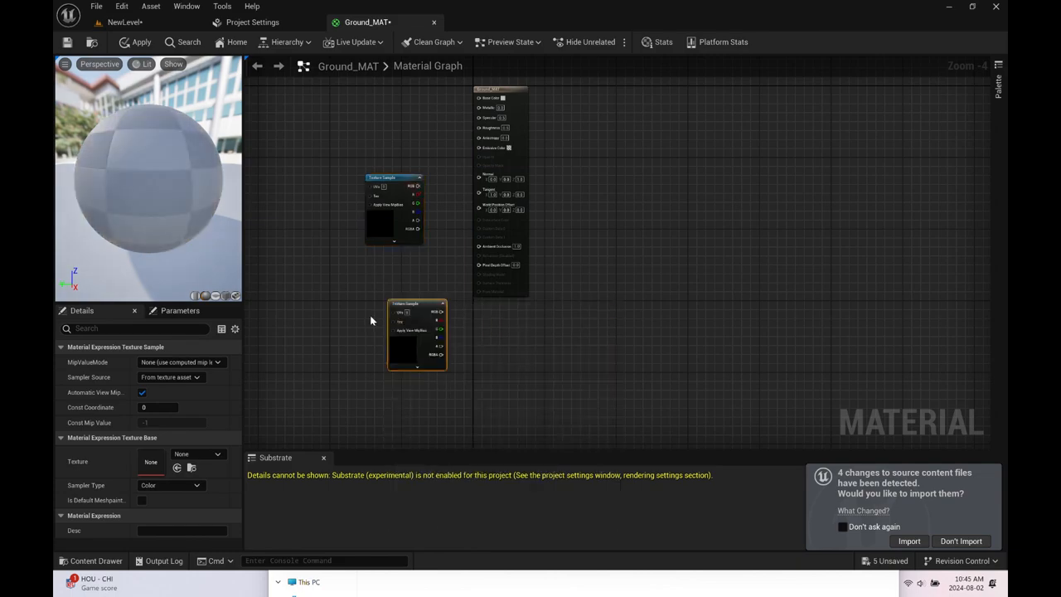
pyautogui.moveTo(418, 301); pyautogui.dragTo(391, 280)
# Assign the DesertDirtGround2 texture to the upper Texture Sample node in the Ground_MAT graph
pyautogui.click(378, 222)
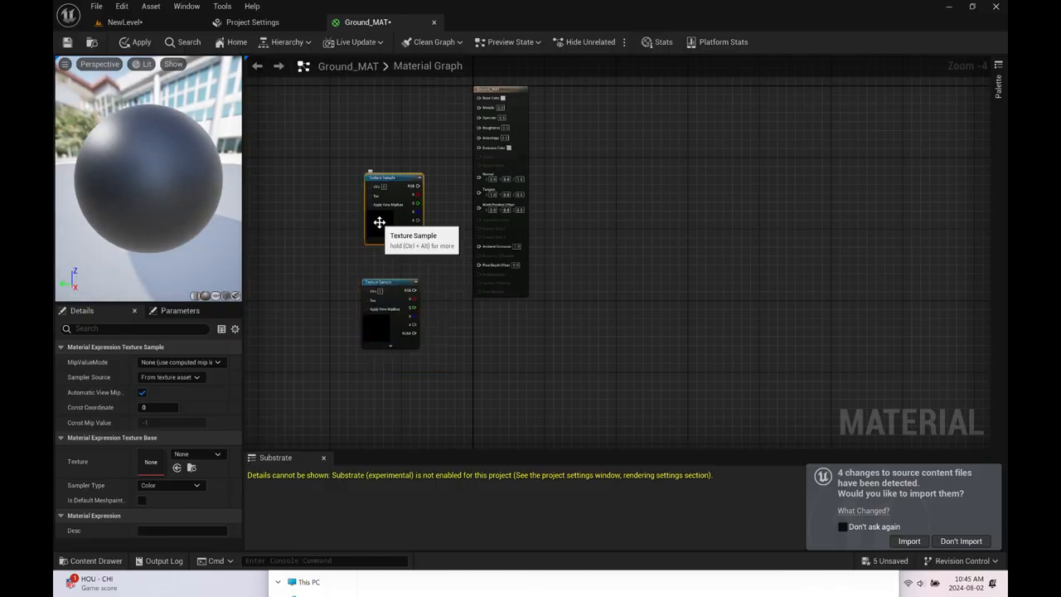
pyautogui.click(118, 25)
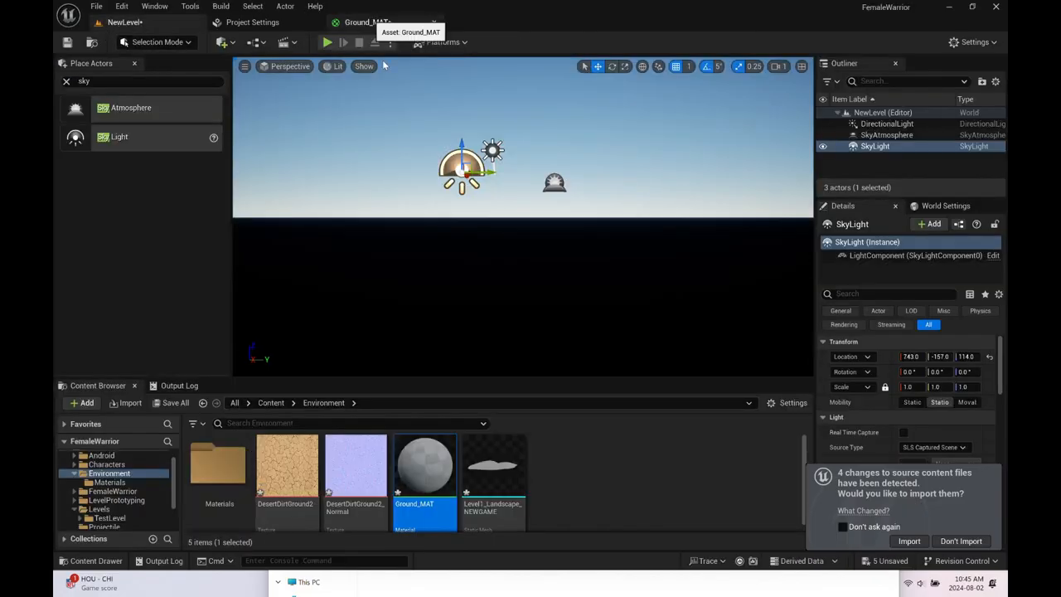
pyautogui.click(377, 22)
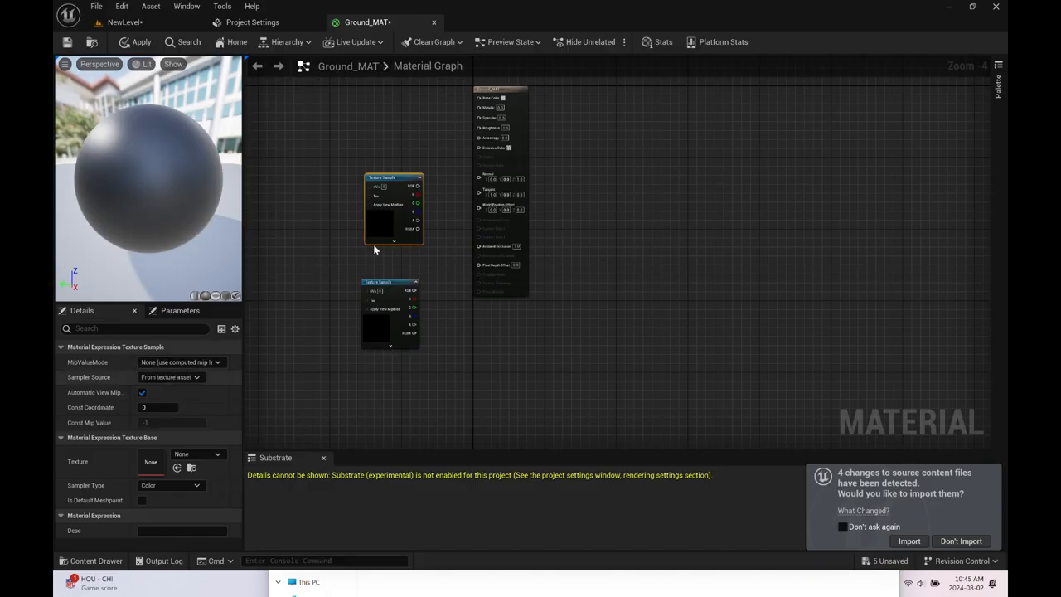
pyautogui.click(196, 455)
pyautogui.write('desert')
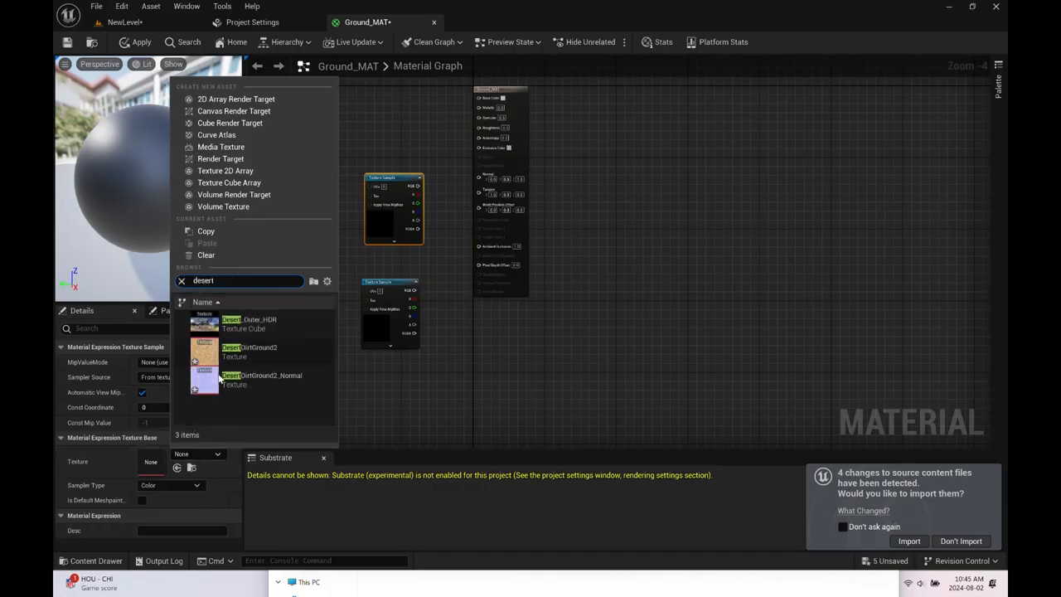
pyautogui.click(227, 347)
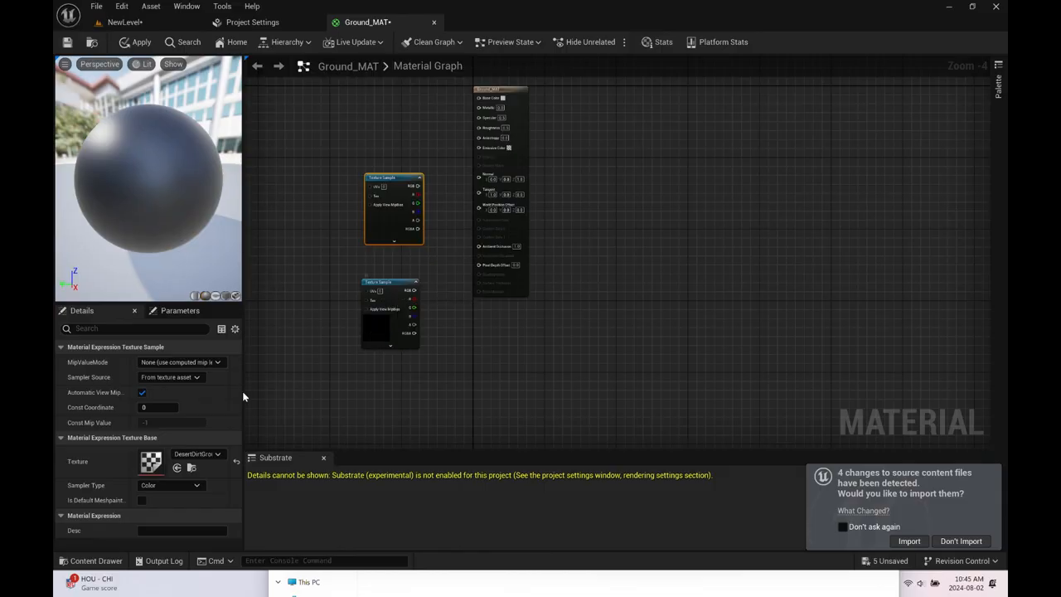
# Assign the DesertDirtGround2_Normal texture to the lower Texture Sample node
pyautogui.click(391, 299)
pyautogui.click(191, 456)
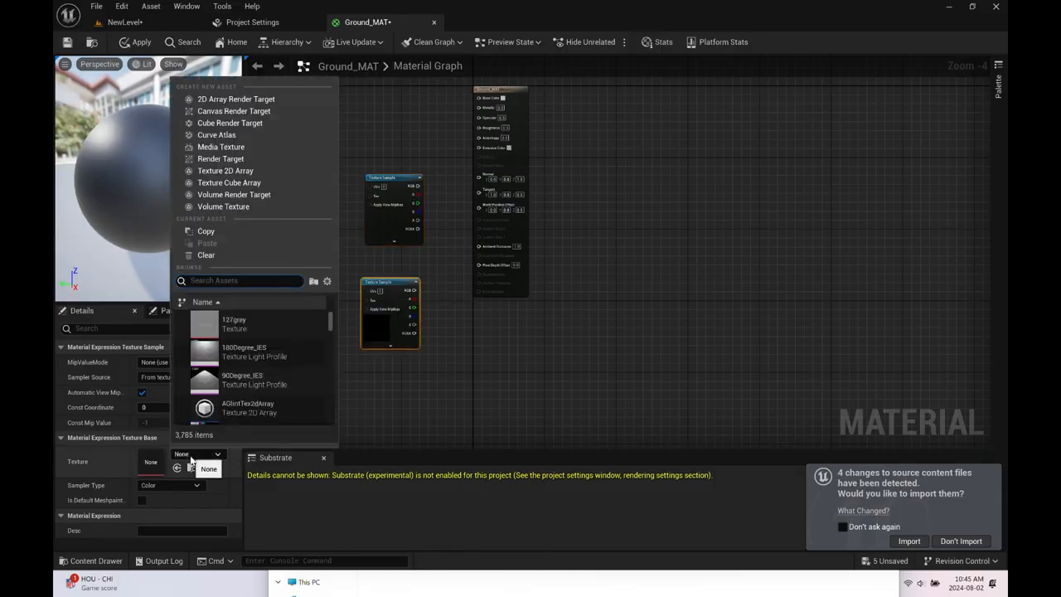
pyautogui.write('dese')
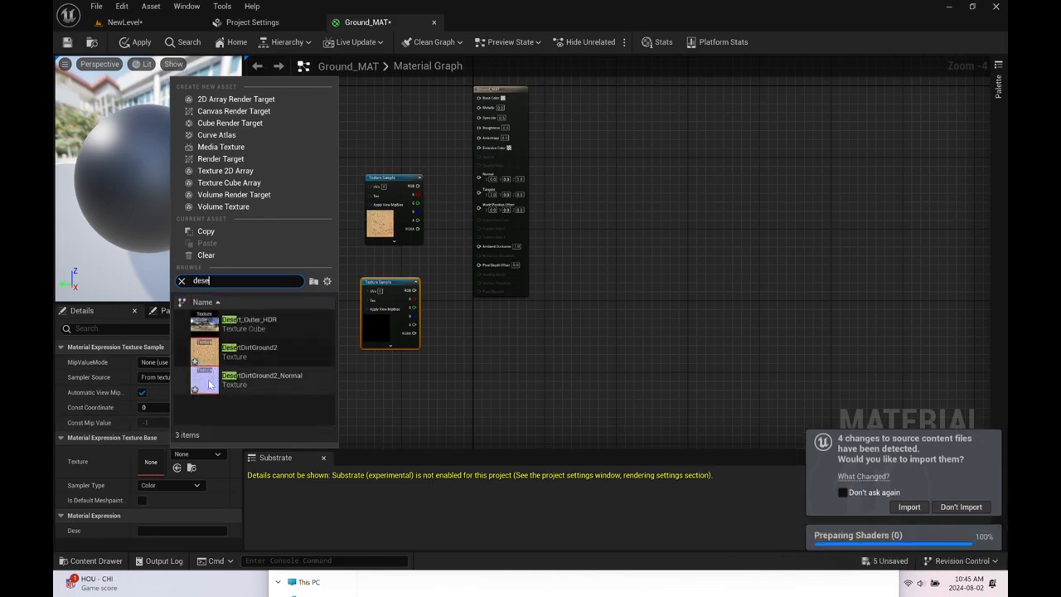
pyautogui.click(208, 379)
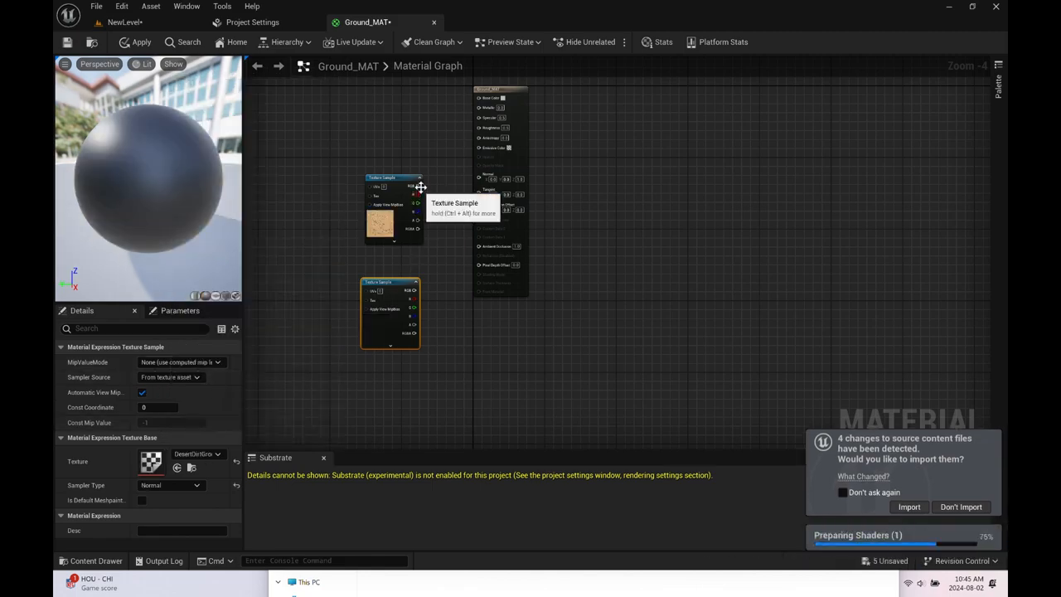
pyautogui.click(203, 453)
pyautogui.write('desert')
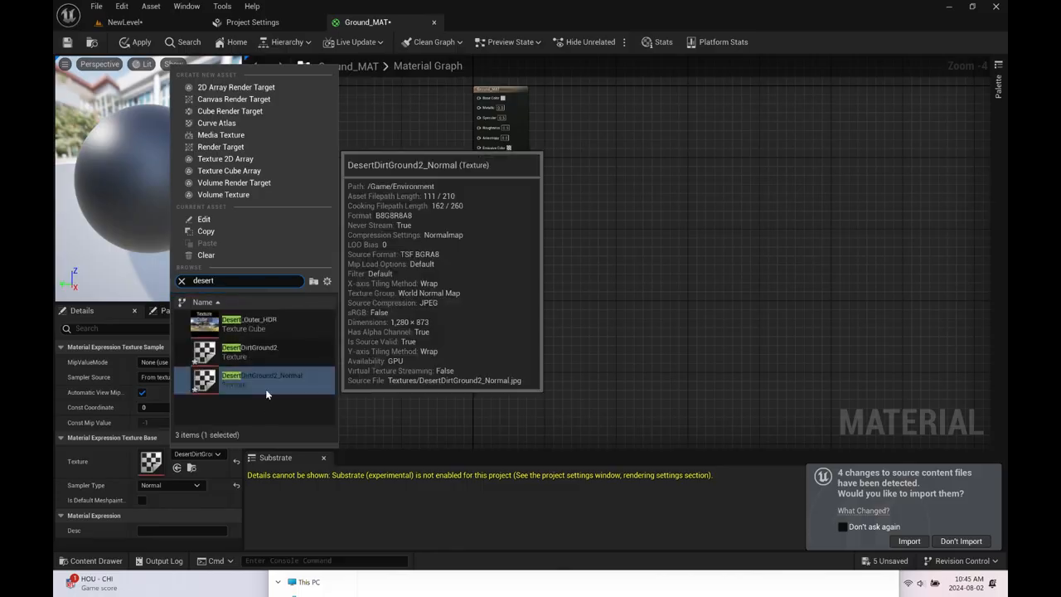
pyautogui.click(392, 431)
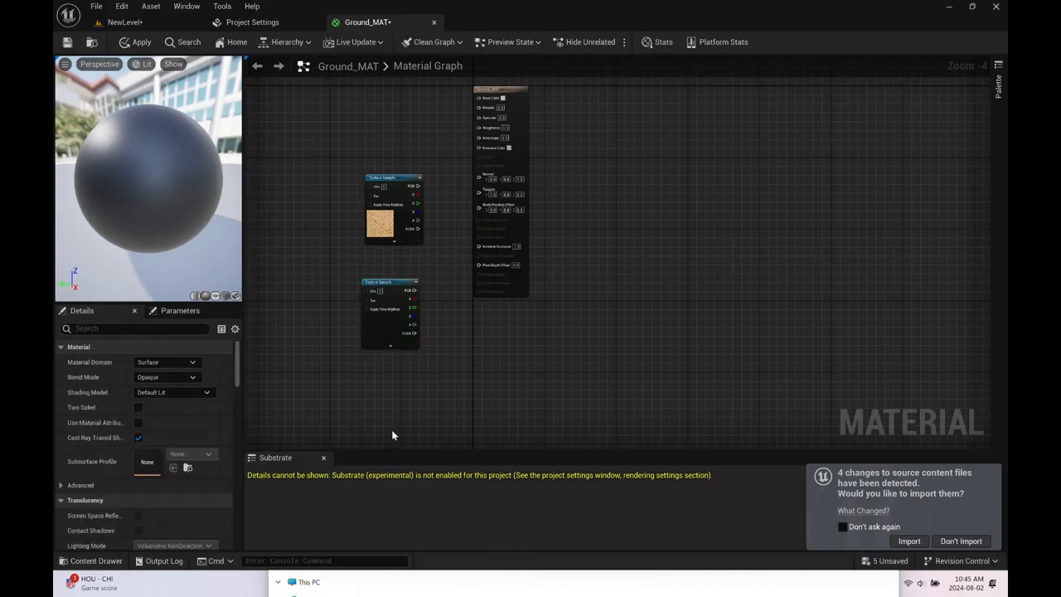
# Connect the lower Texture Sample's RGB output to the material's Normal input and the upper one's RGB output to Base Color
pyautogui.click(394, 295)
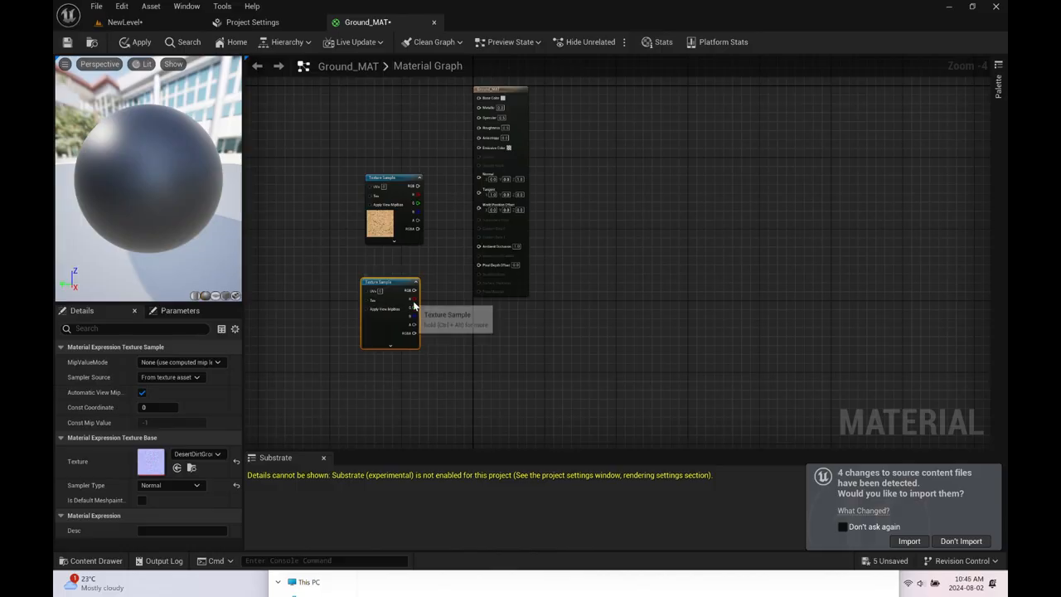
pyautogui.moveTo(414, 294); pyautogui.dragTo(479, 174)
pyautogui.moveTo(417, 185); pyautogui.dragTo(479, 99)
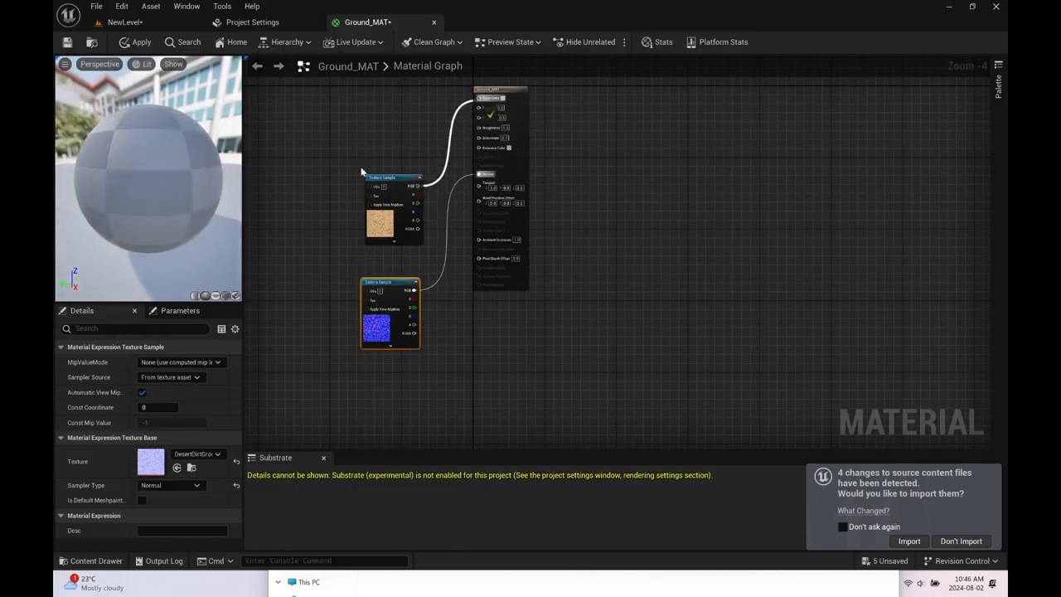
# Add a TextureCoordinate node left of the Texture Samples and connect its output to the UVs inputs of both
pyautogui.rightClick(281, 252)
pyautogui.write('text')
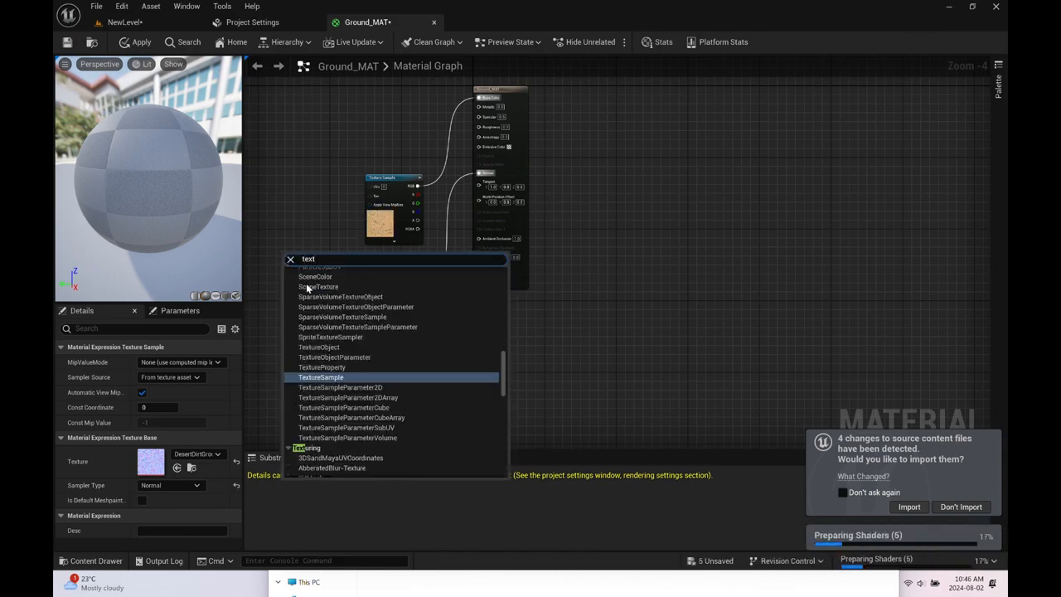
pyautogui.write('ure coo')
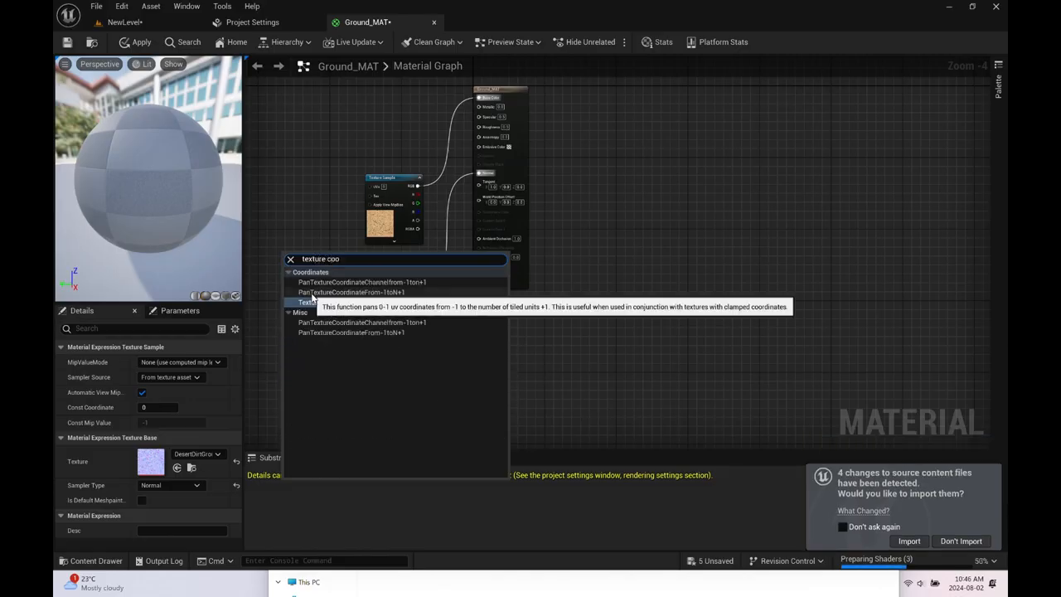
pyautogui.click(328, 304)
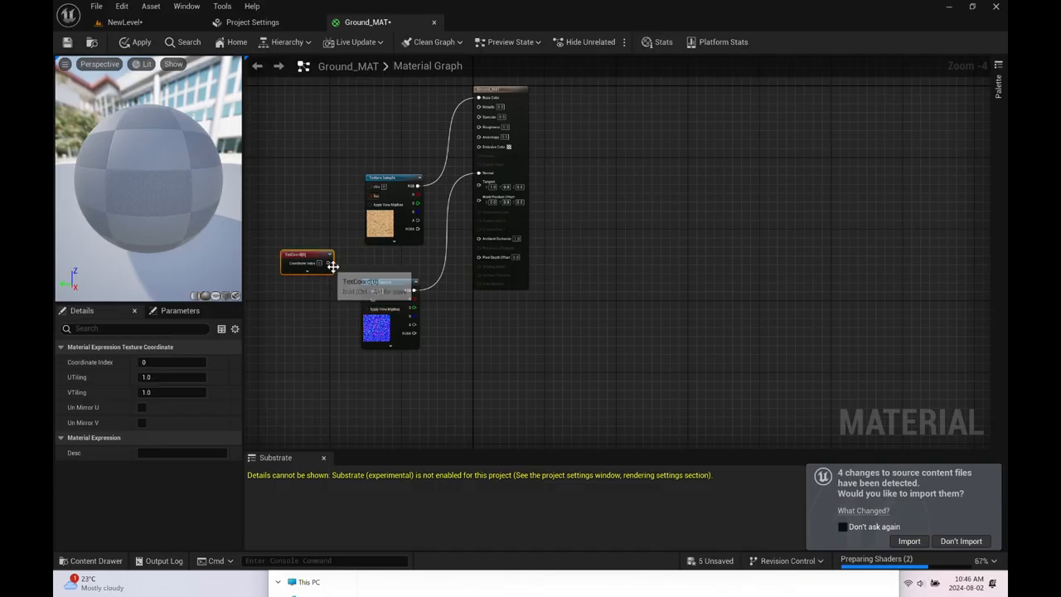
pyautogui.moveTo(328, 263); pyautogui.dragTo(370, 188)
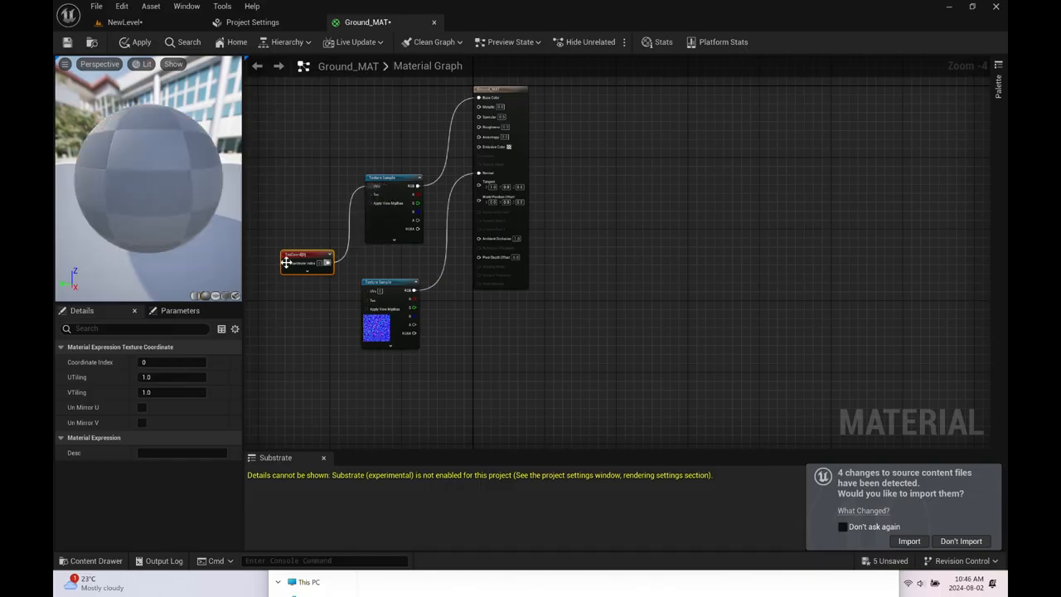
pyautogui.moveTo(328, 263); pyautogui.dragTo(369, 292)
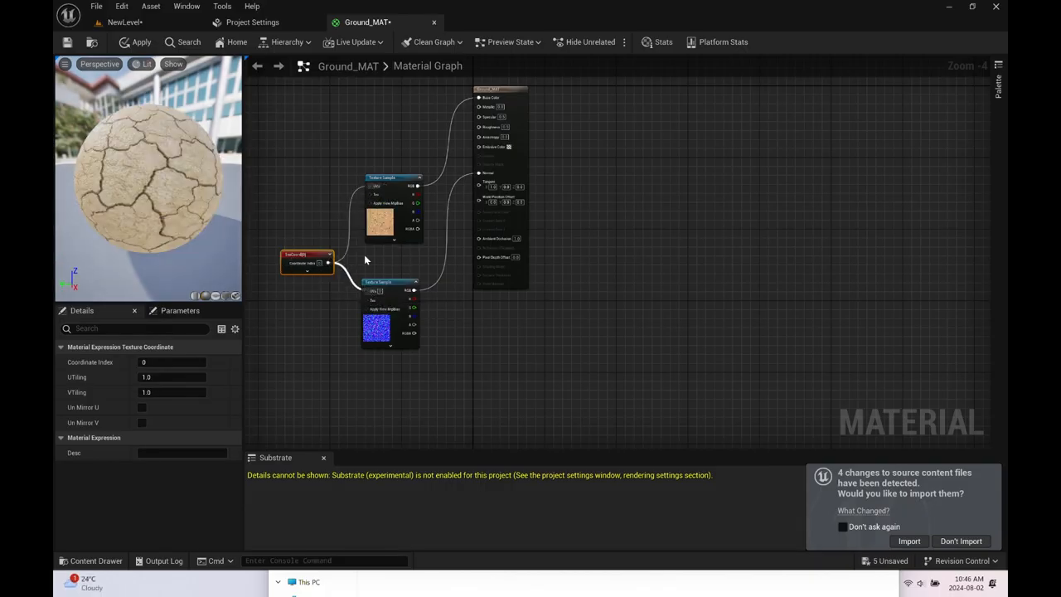
# Set the TexCoord node's UTiling and VTiling to 10 and save the Ground_MAT material
pyautogui.scroll(1, 335, 199)
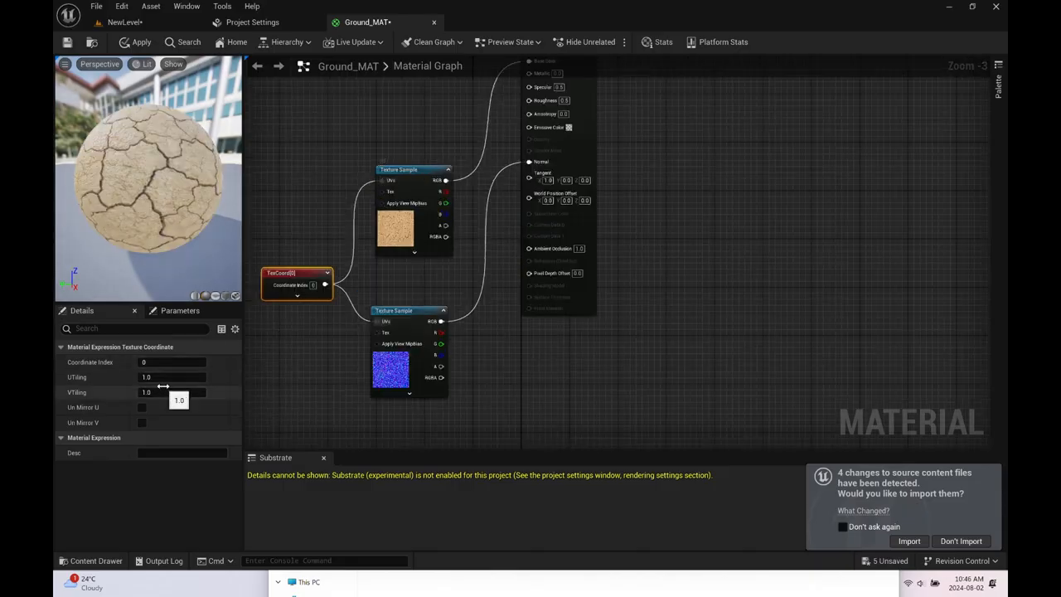
pyautogui.click(201, 377)
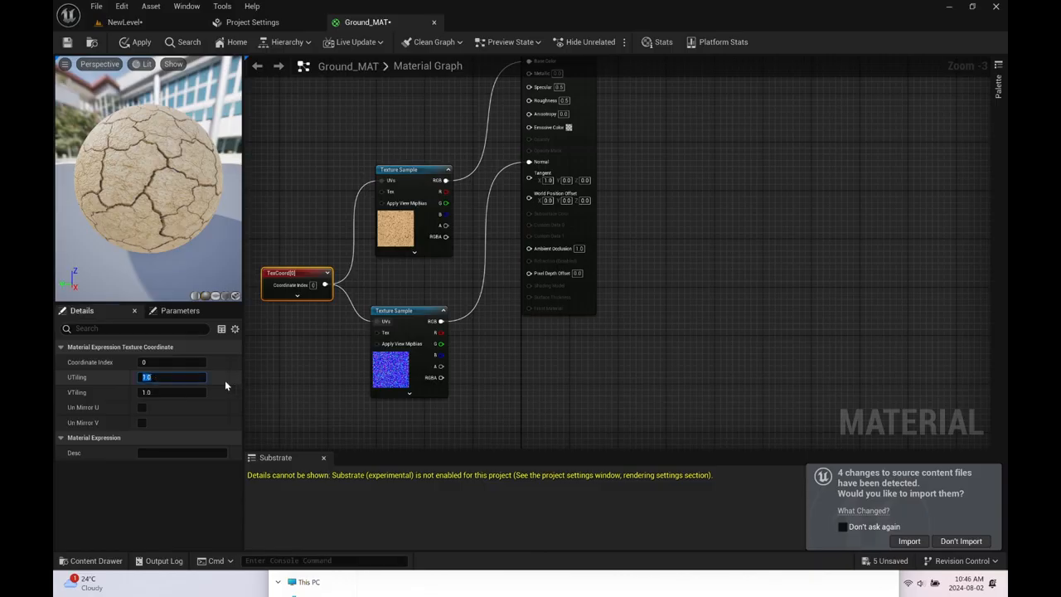
pyautogui.write('10')
pyautogui.click(184, 397)
pyautogui.write('10')
pyautogui.press('Return')
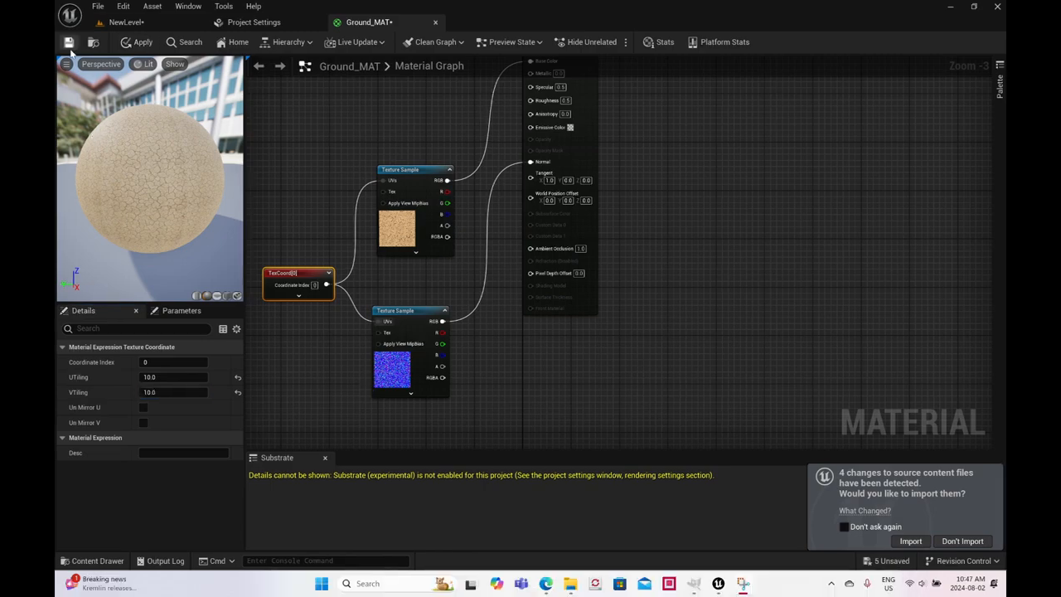
pyautogui.click(69, 43)
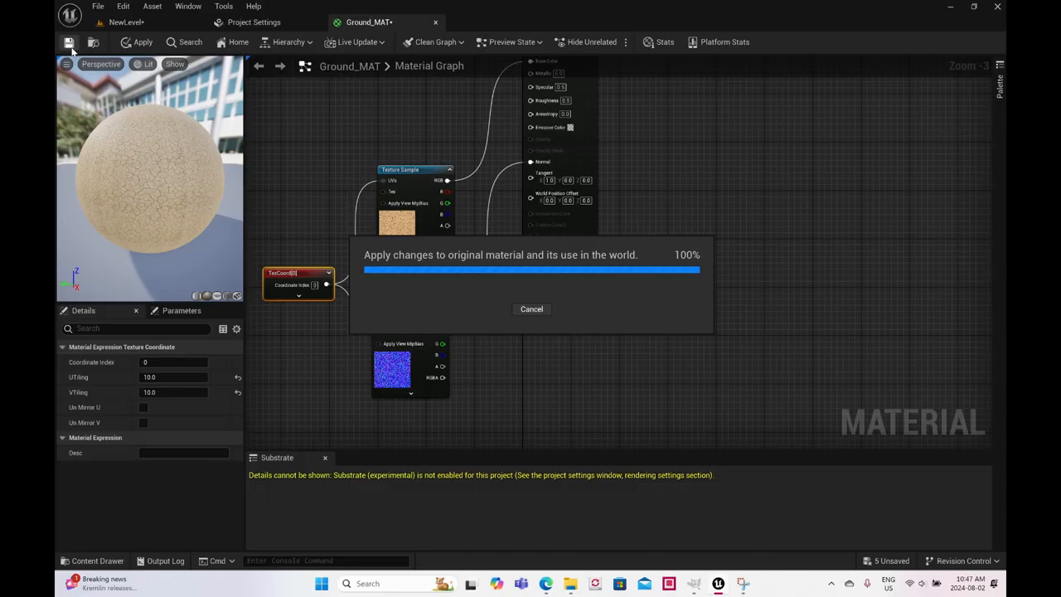
# Return to NewLevel and place the Level1_Landscape_NEWGAME static mesh from the Environment folder in the level
pyautogui.click(126, 23)
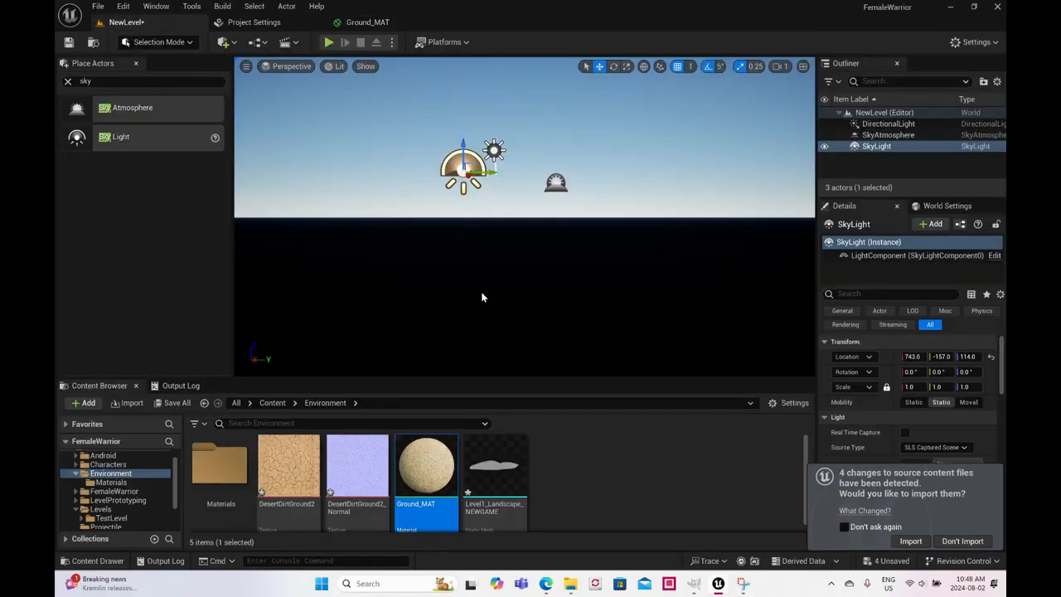
pyautogui.click(503, 481)
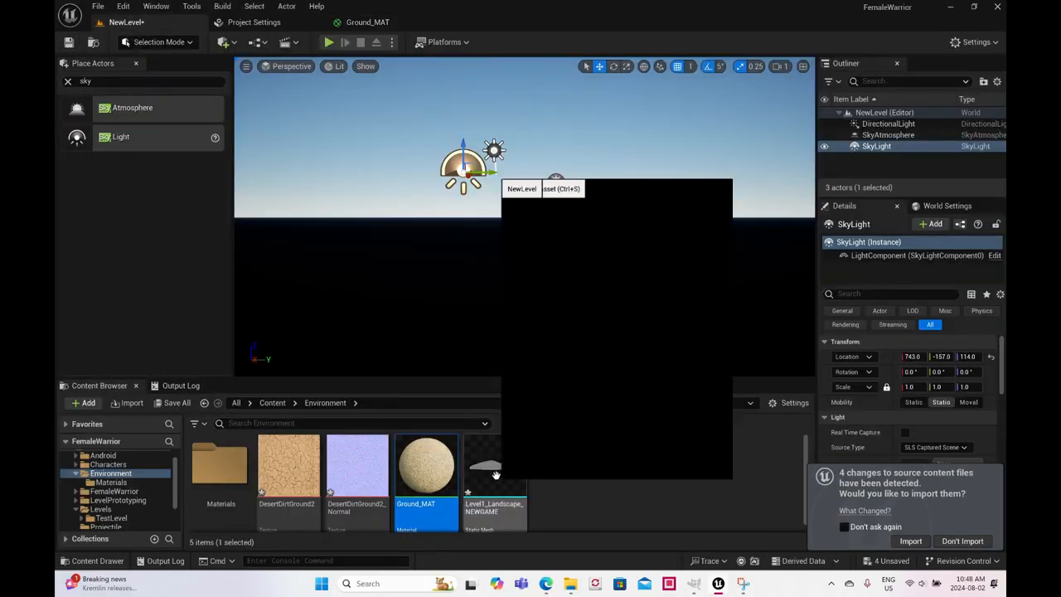
pyautogui.moveTo(492, 325); pyautogui.dragTo(492, 325)
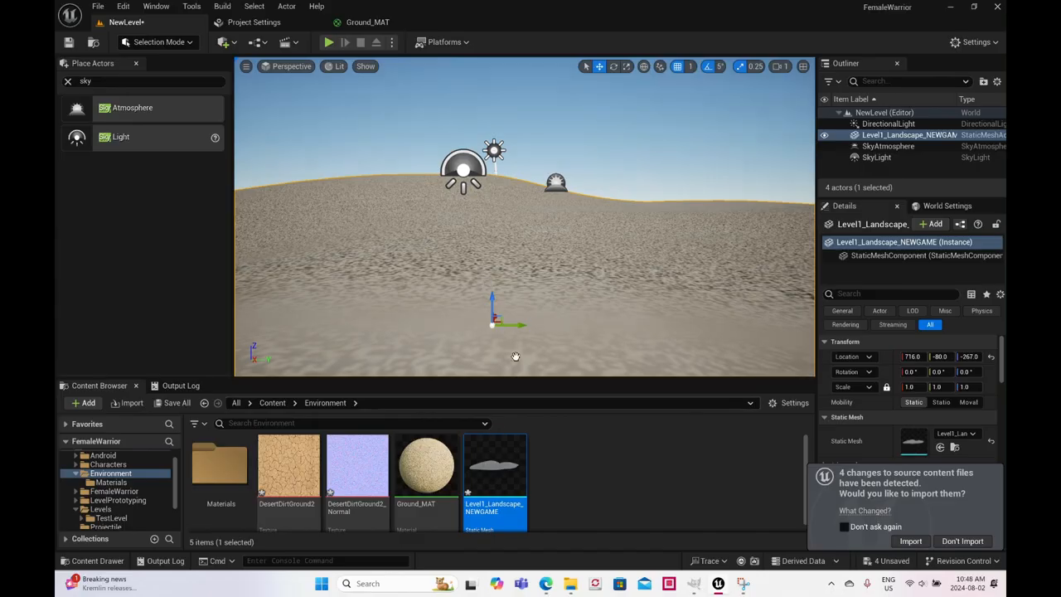
# Set the landscape mesh's X, Y and Z location to 0
pyautogui.click(913, 356)
pyautogui.write('0')
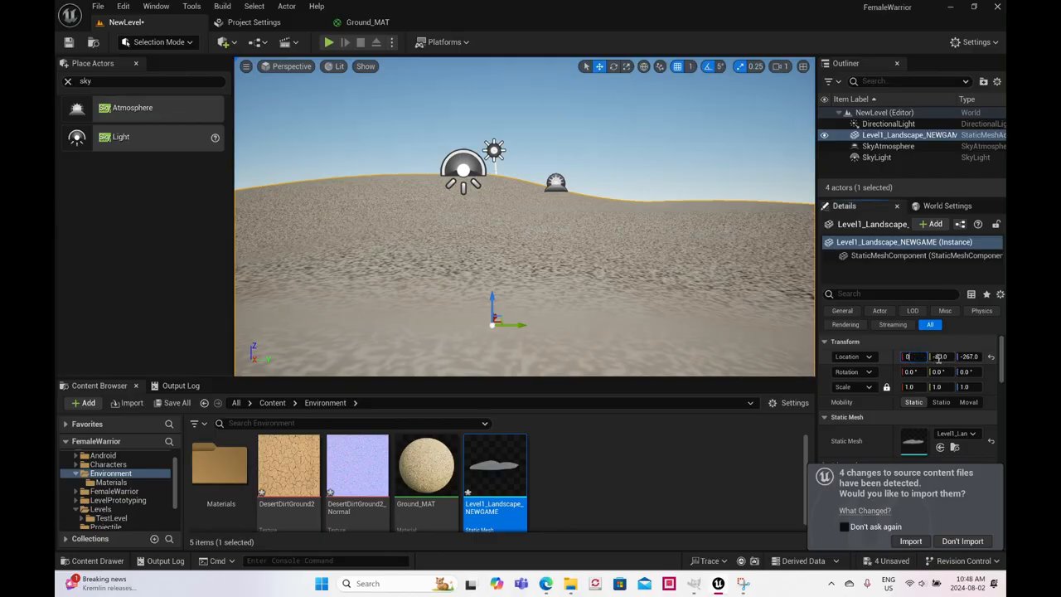
pyautogui.click(939, 357)
pyautogui.write('0')
pyautogui.click(968, 357)
pyautogui.write('0')
pyautogui.press('Return')
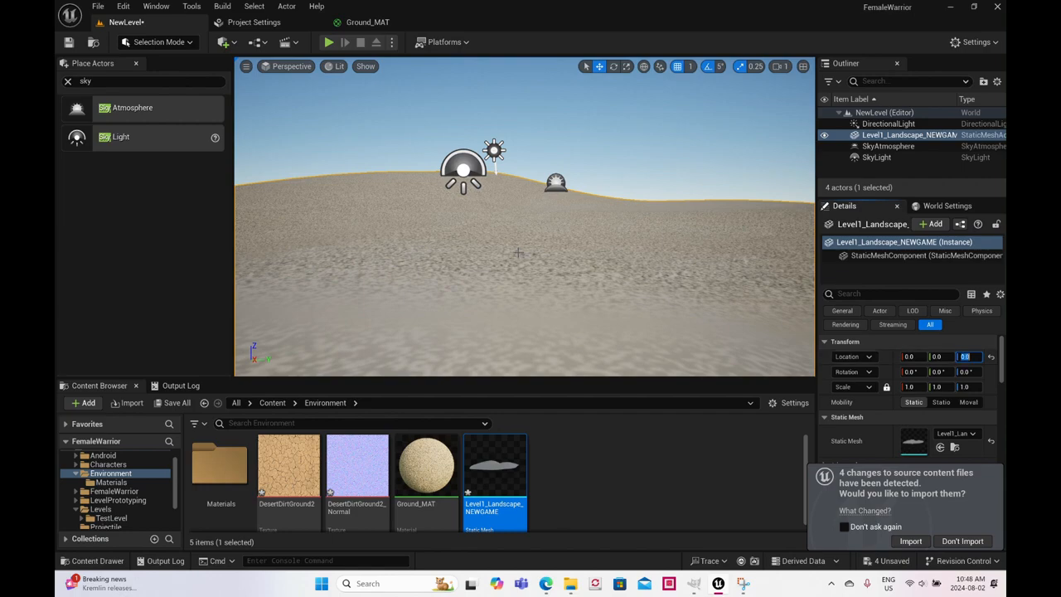
# Decline importing the changed source content files and assign TestLevelGround_MAT to the landscape mesh's Element 0 material slot
pyautogui.scroll(-2, 521, 252)
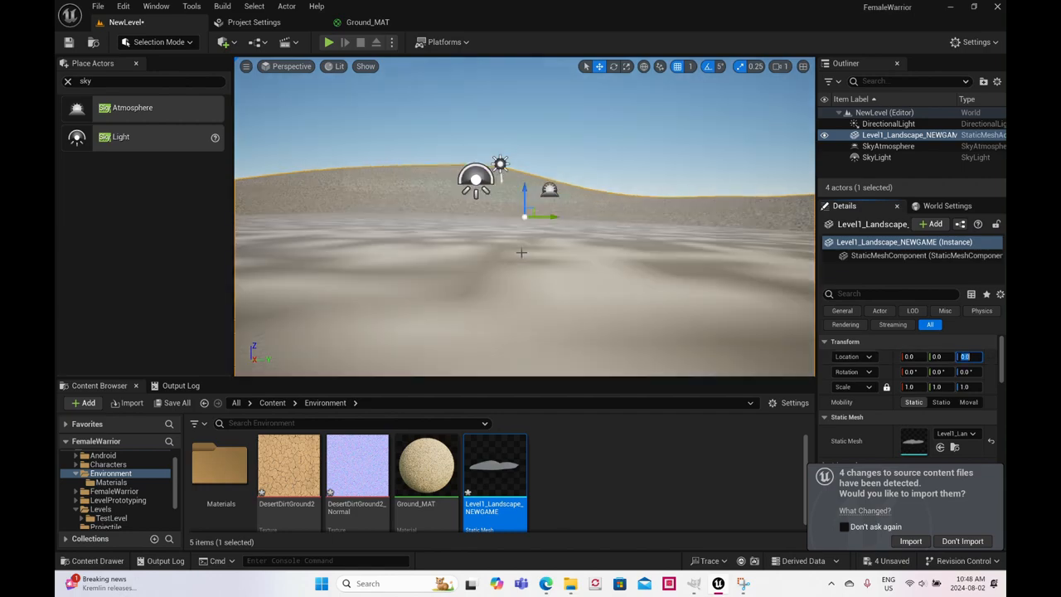
pyautogui.scroll(-1, 521, 252)
pyautogui.scroll(-1, 523, 251)
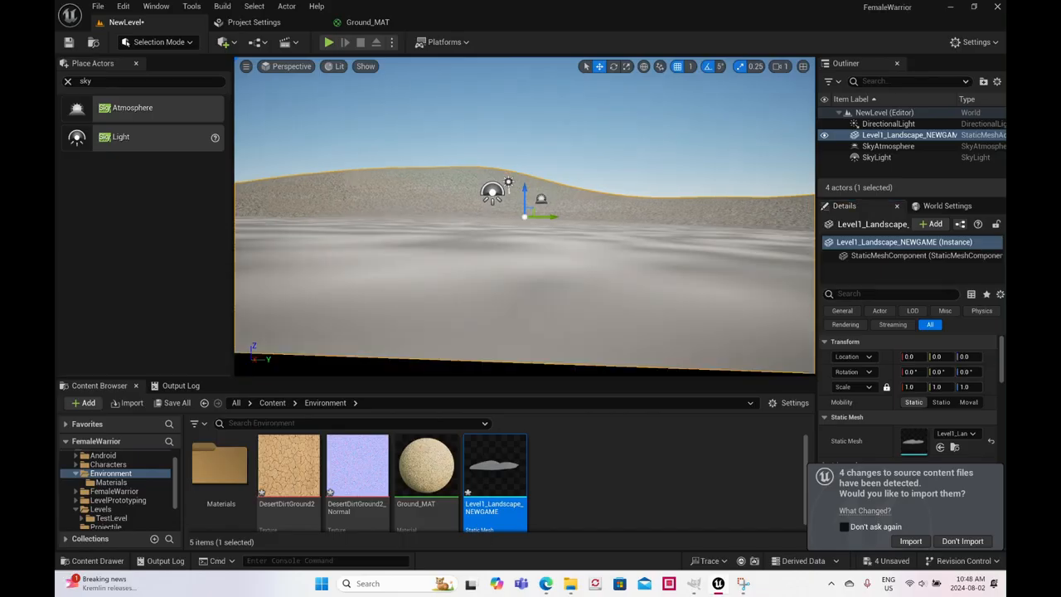
pyautogui.scroll(1, 523, 251)
pyautogui.scroll(1, 523, 251)
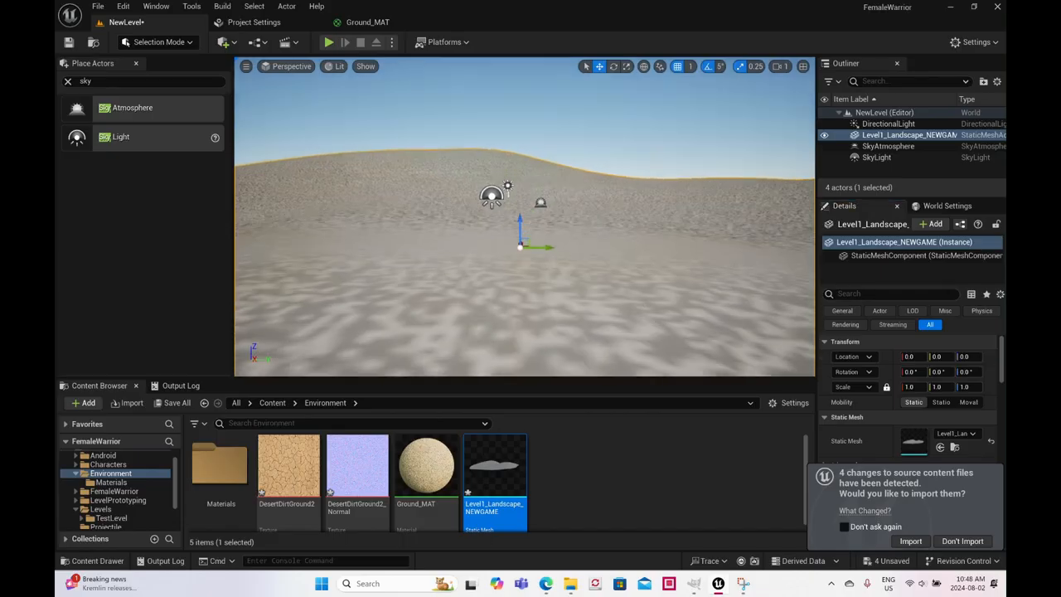
pyautogui.keyDown('alt'); pyautogui.moveTo(523, 251); pyautogui.dragTo(496, 270); pyautogui.keyUp('alt')
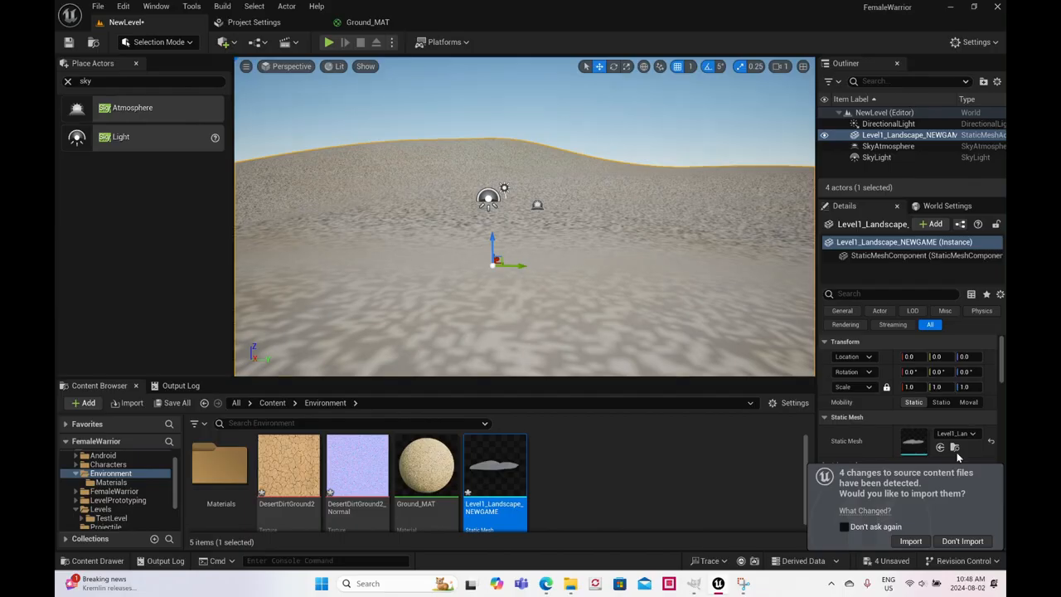
pyautogui.click(959, 541)
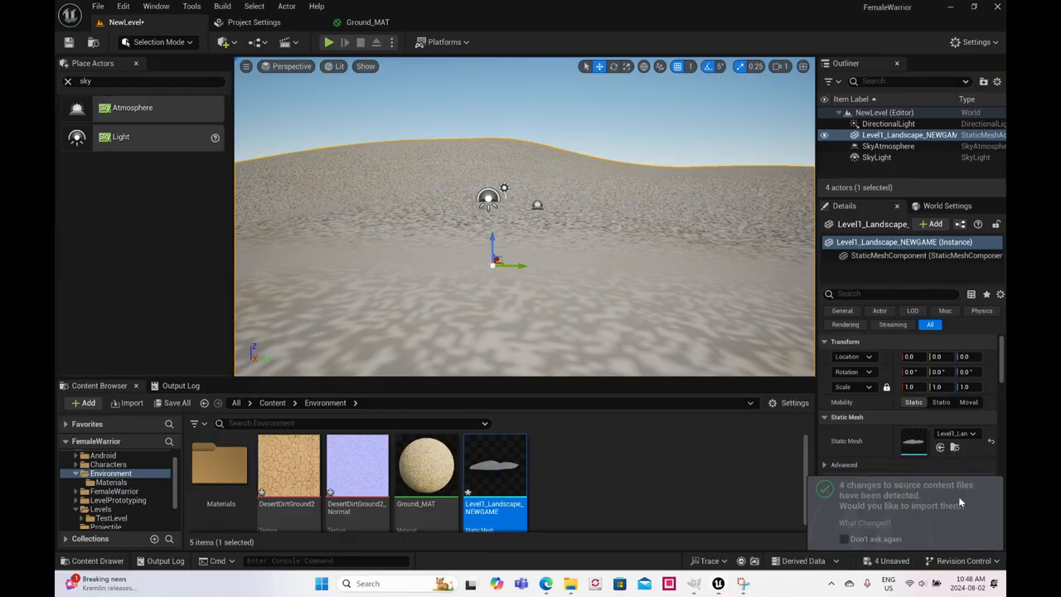
pyautogui.scroll(-2, 918, 439)
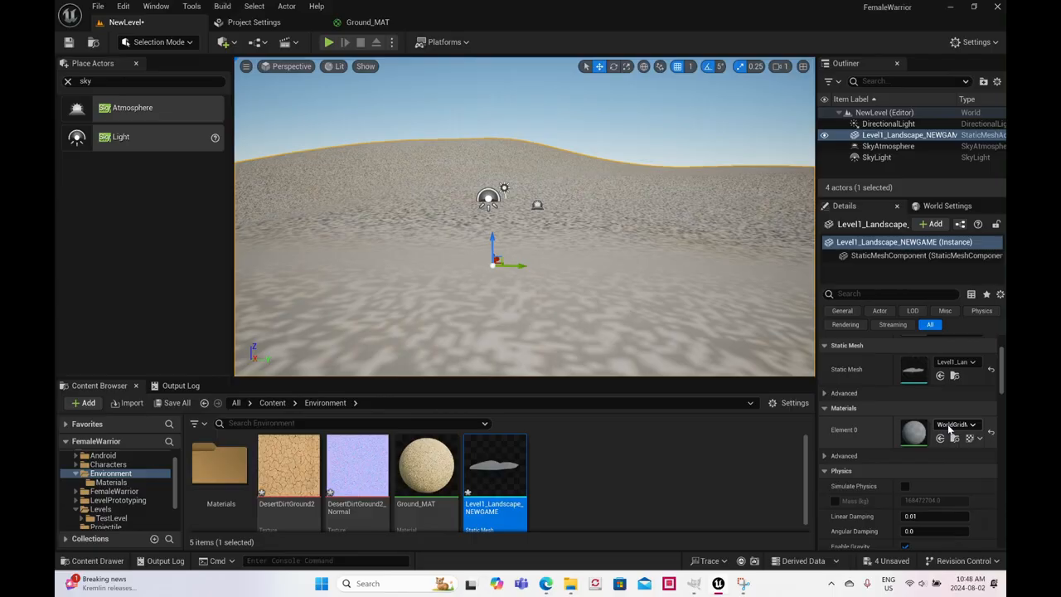
pyautogui.click(950, 425)
pyautogui.write('g')
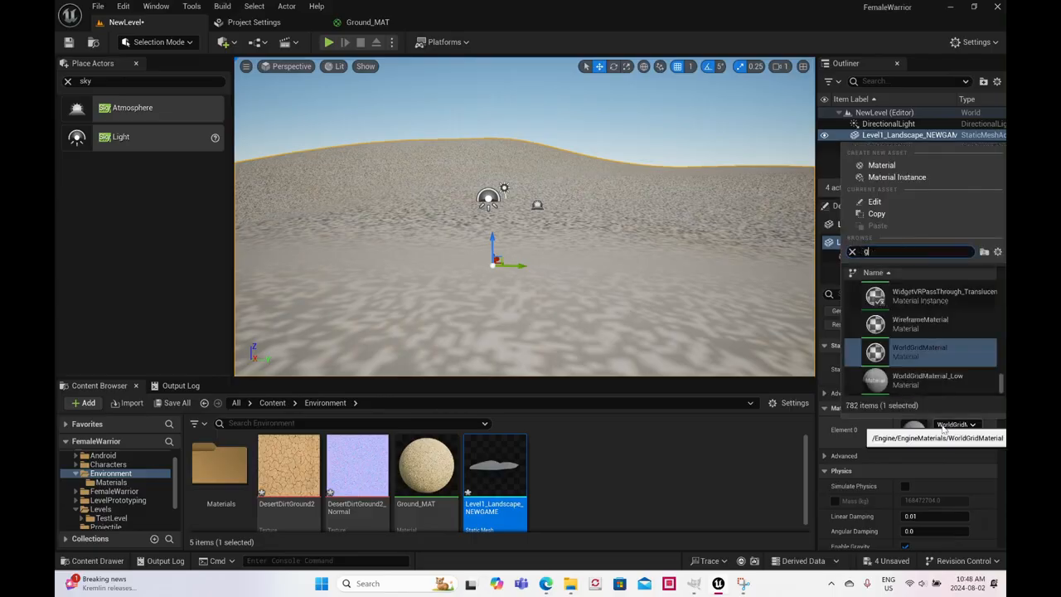
pyautogui.write('round')
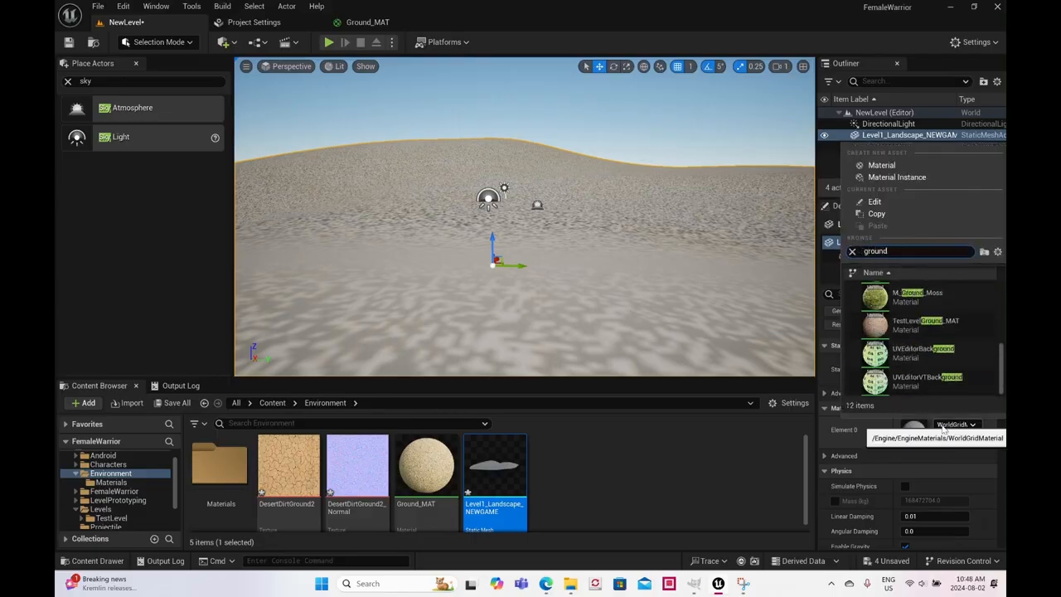
pyautogui.click(910, 329)
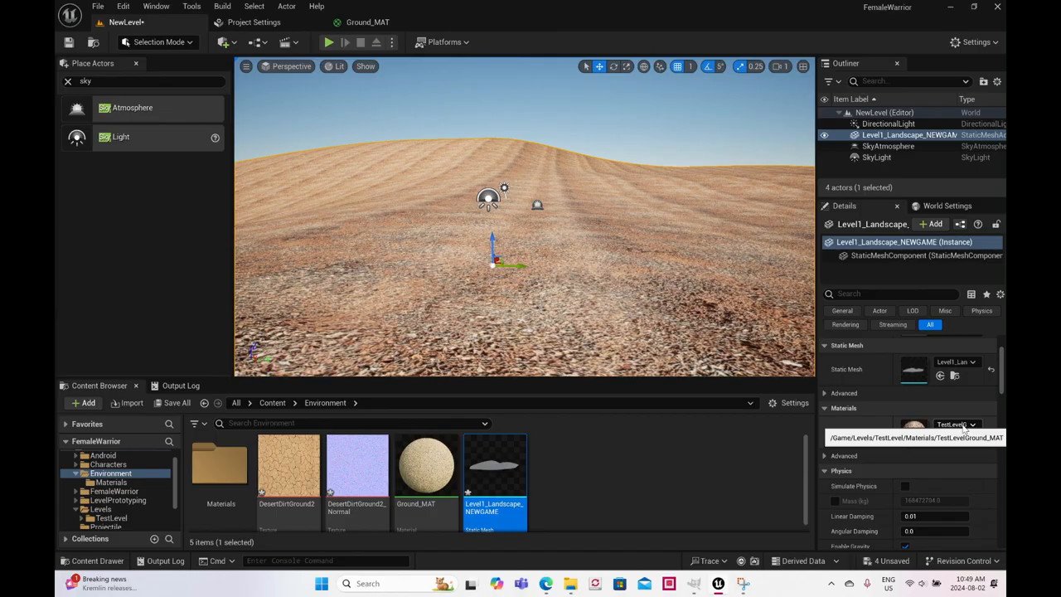
# Replace the landscape mesh's Element 0 material with Ground_MAT
pyautogui.click(961, 425)
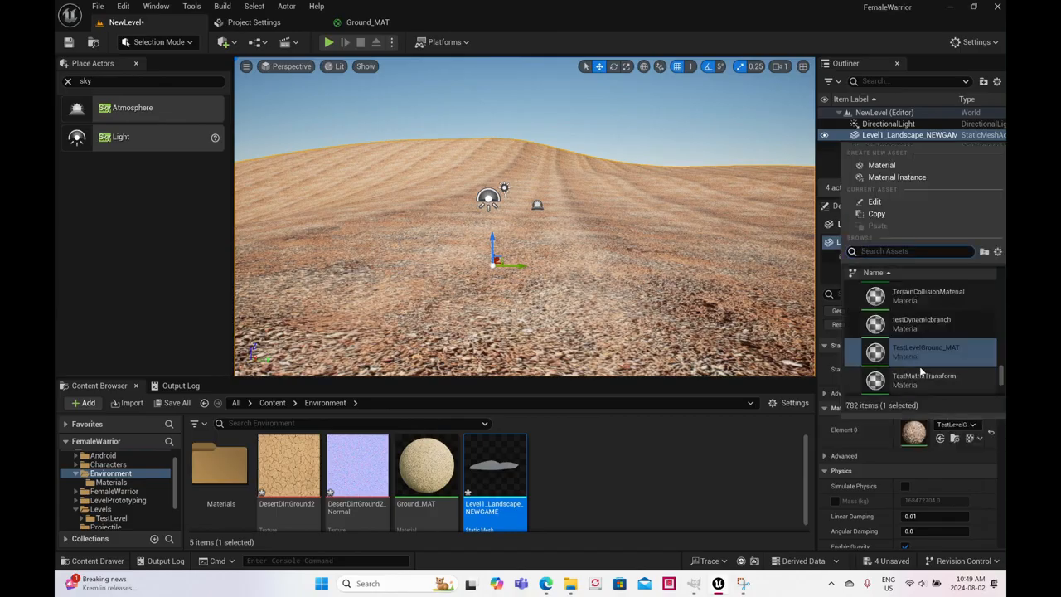
pyautogui.write('ground')
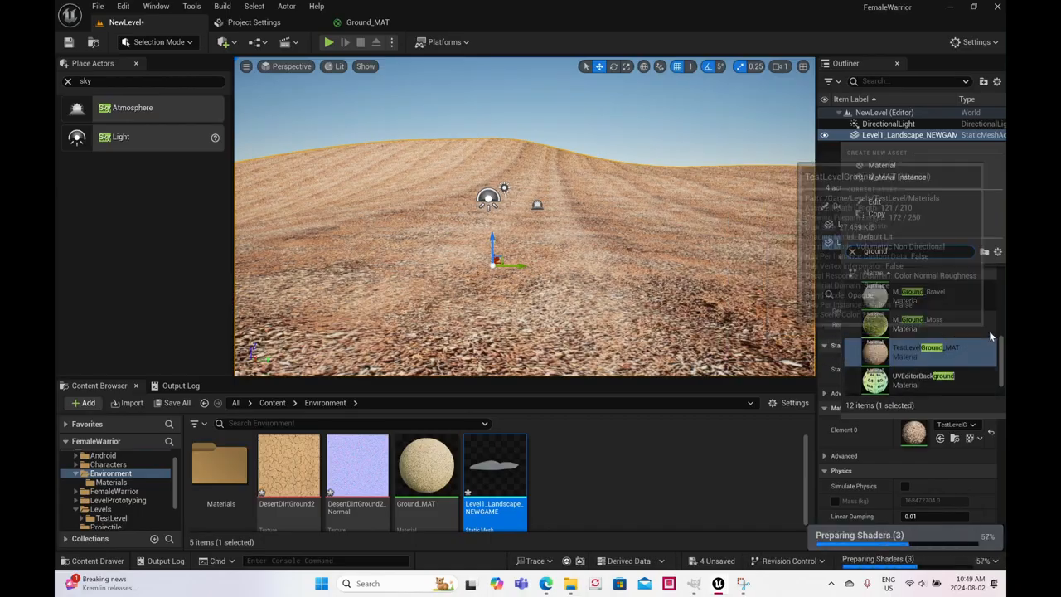
pyautogui.scroll(3, 989, 330)
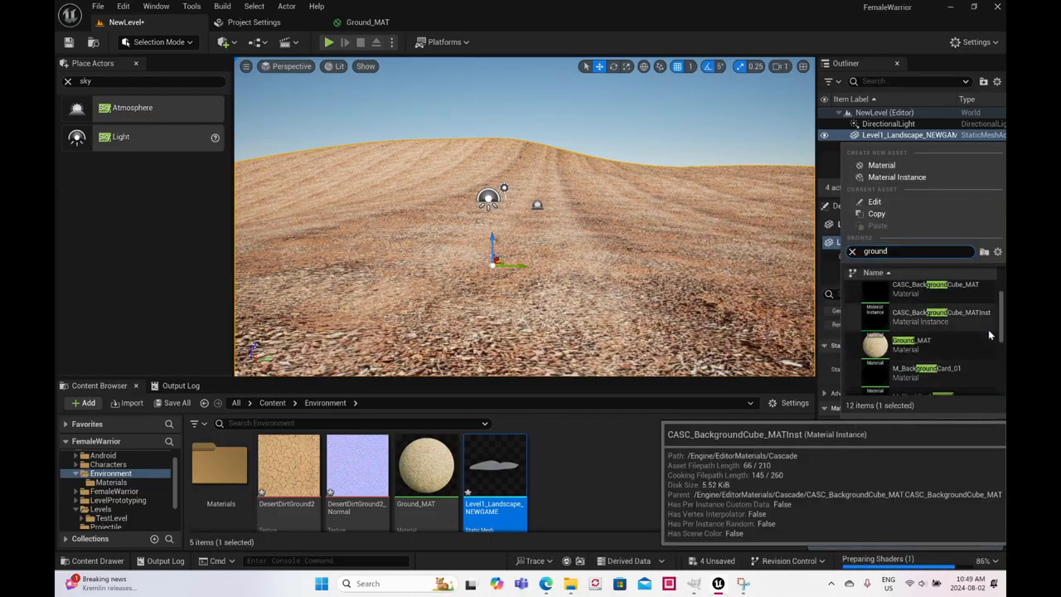
pyautogui.click(910, 342)
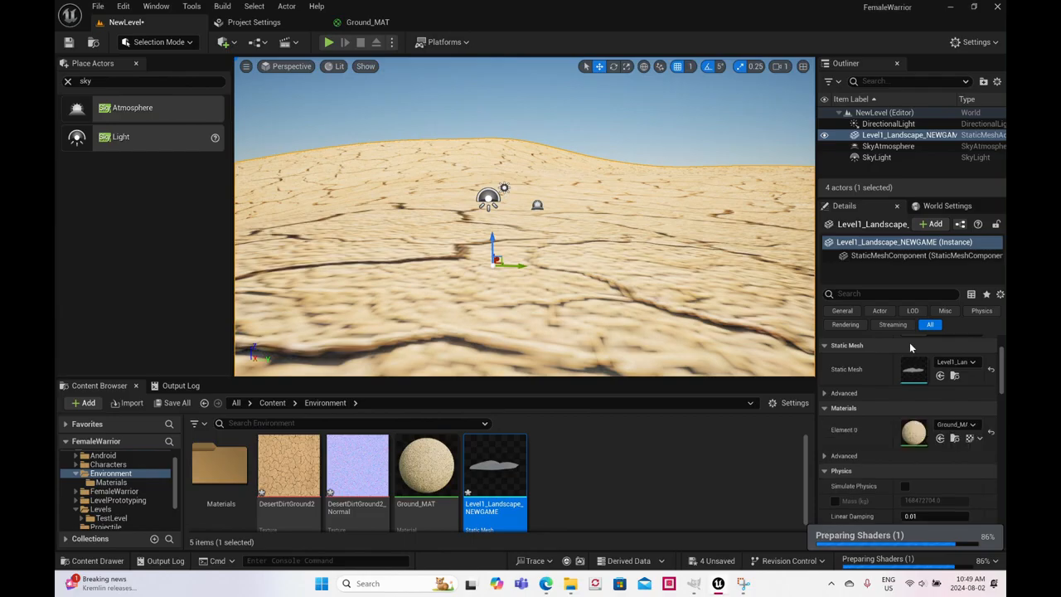
# In Ground_MAT, set the TexCoord node's UTiling and VTiling to 50 and save the material
pyautogui.click(355, 24)
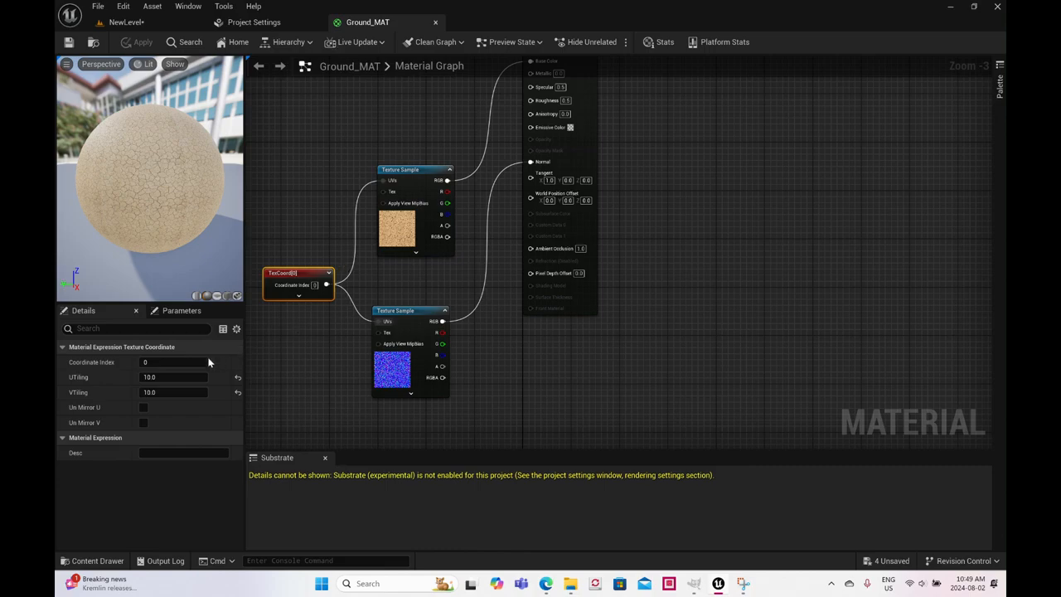
pyautogui.click(182, 376)
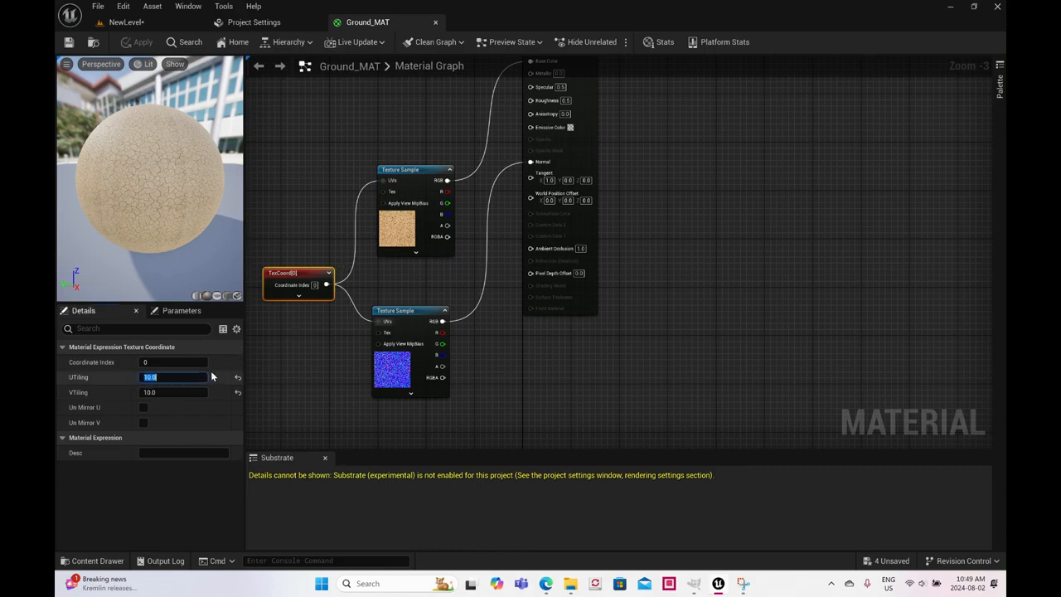
pyautogui.write('50')
pyautogui.click(154, 393)
pyautogui.write('50')
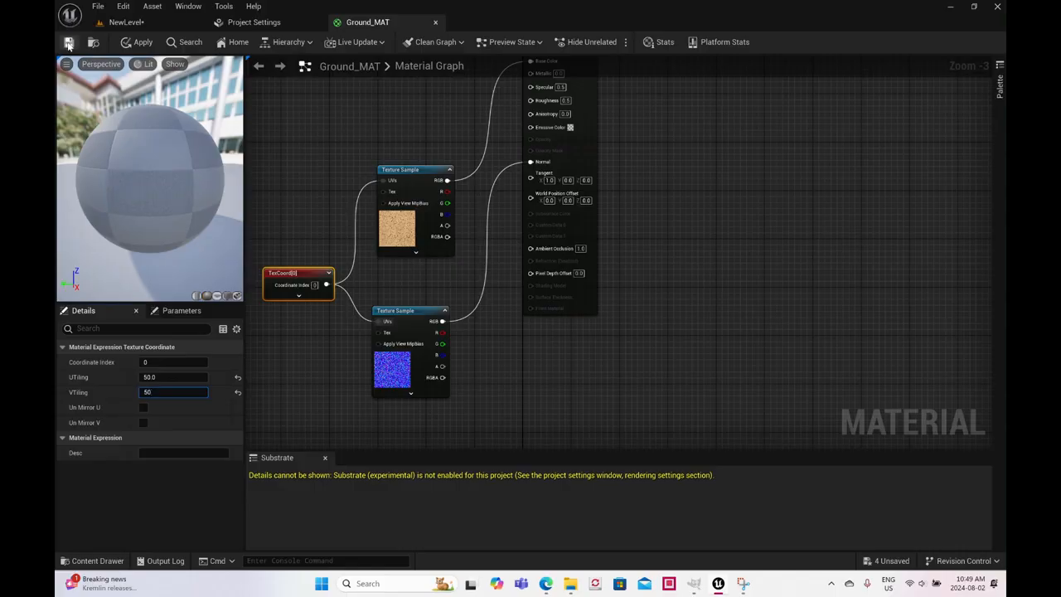
pyautogui.click(69, 42)
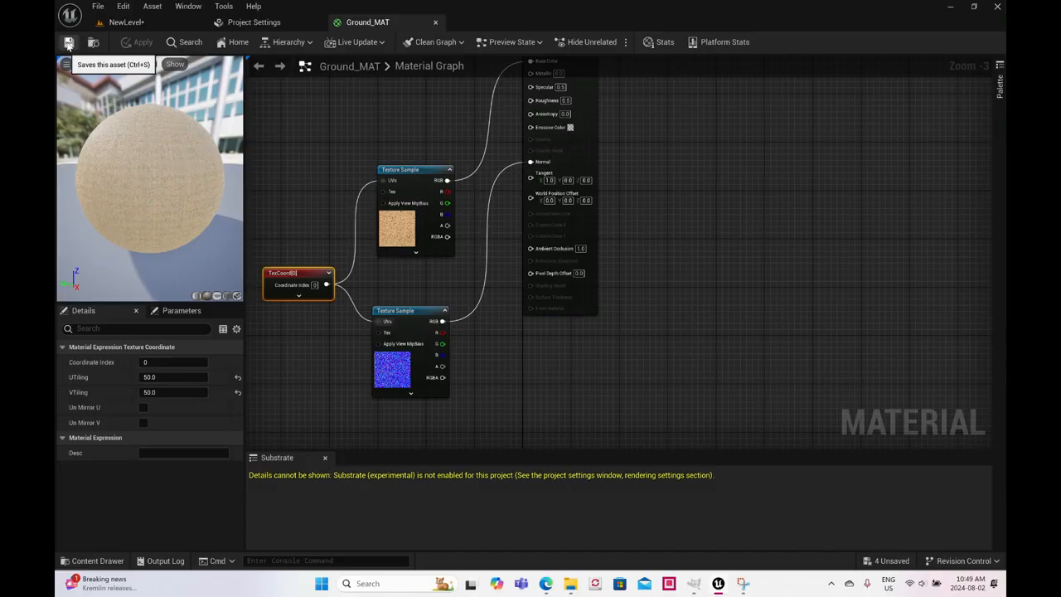
# Return to NewLevel, place a Player Start actor on the landscape near the sky light and raise it above the ground
pyautogui.click(124, 22)
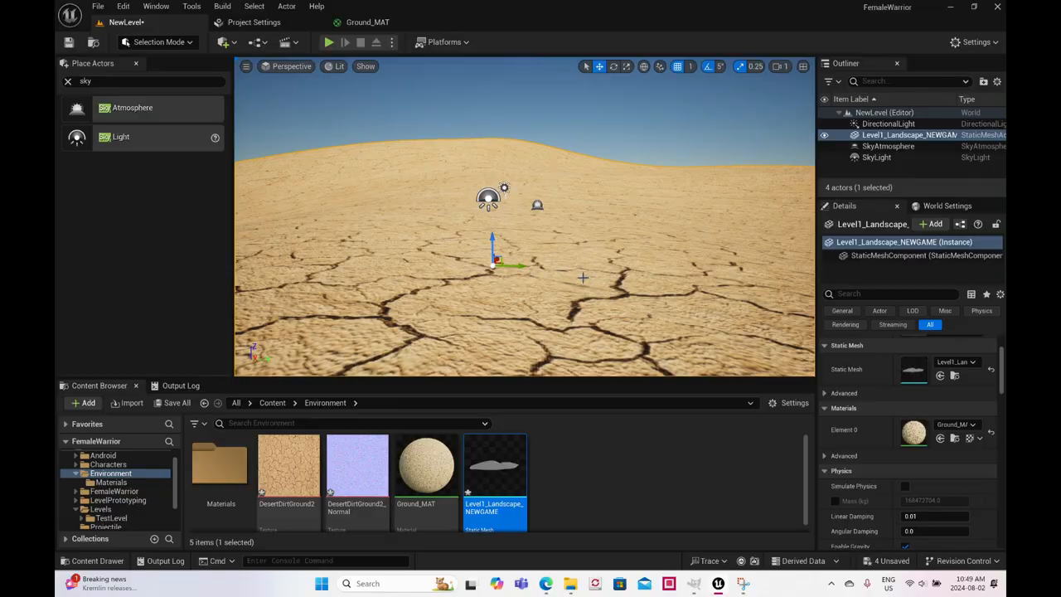
pyautogui.scroll(-2, 583, 276)
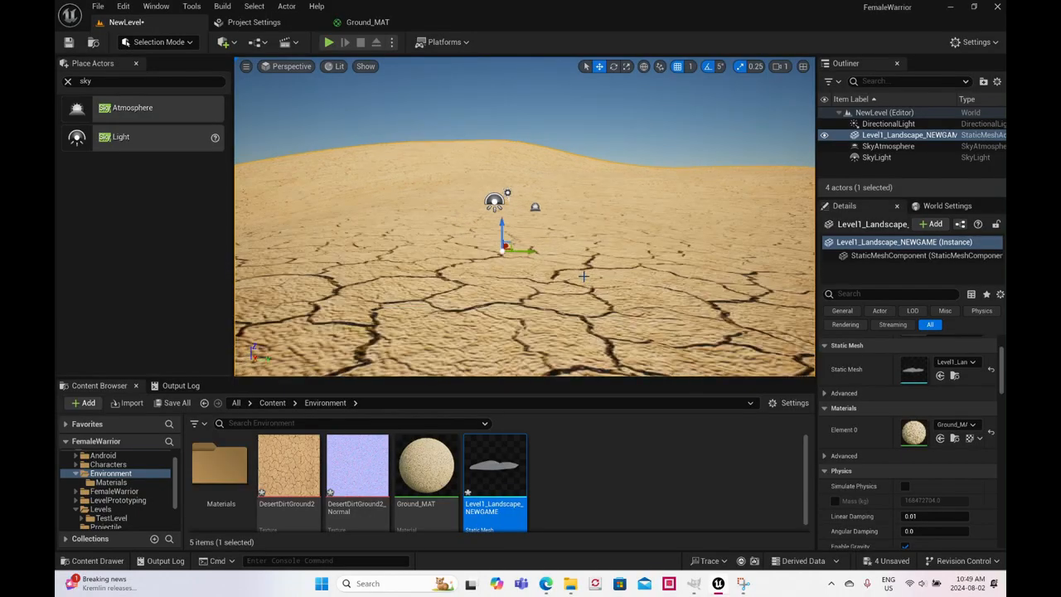
pyautogui.scroll(-3, 583, 276)
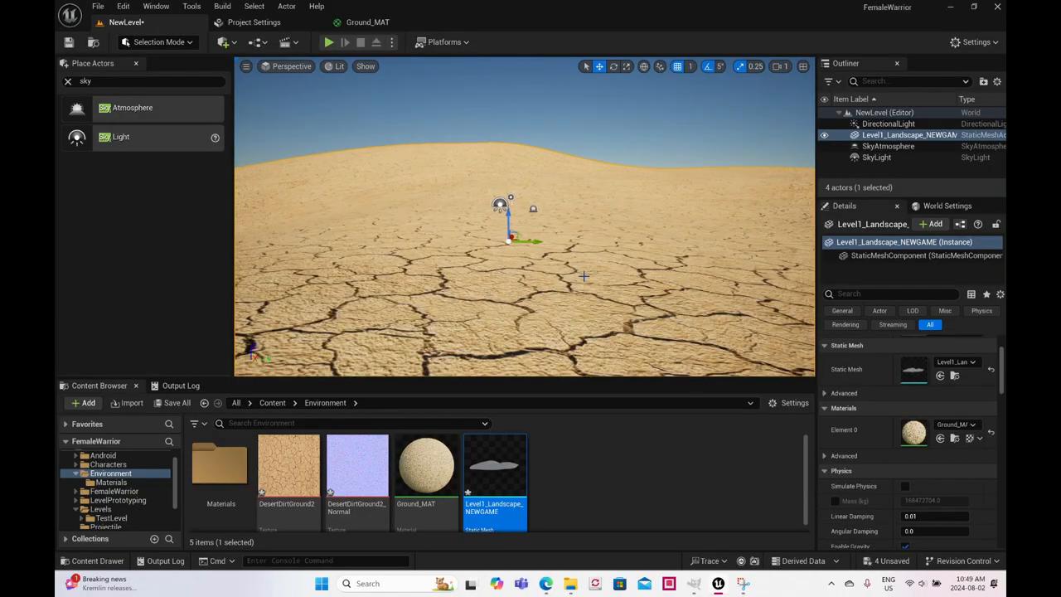
pyautogui.click(79, 81)
pyautogui.click(65, 81)
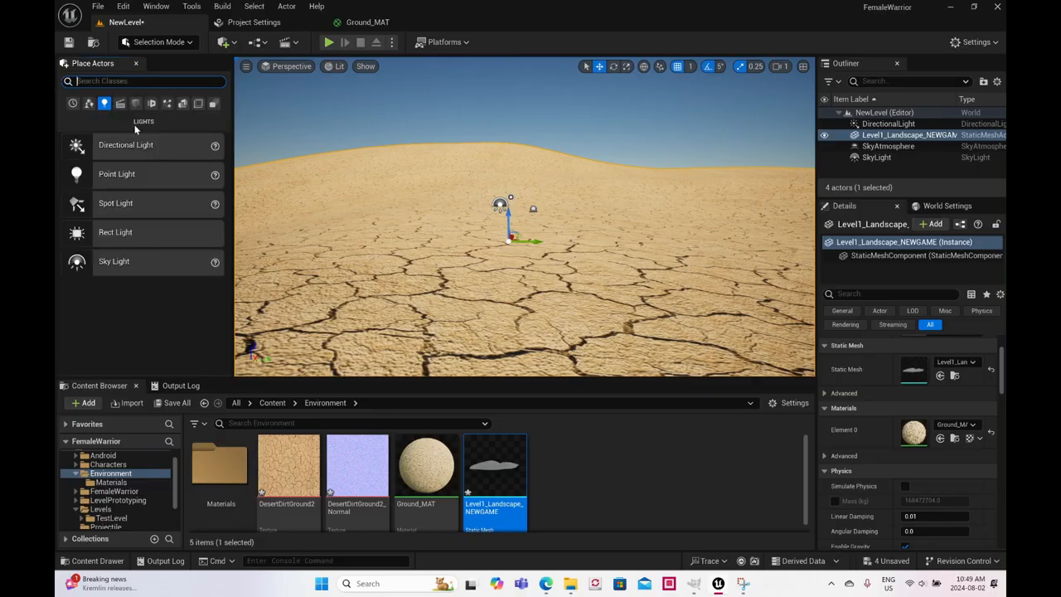
pyautogui.click(89, 104)
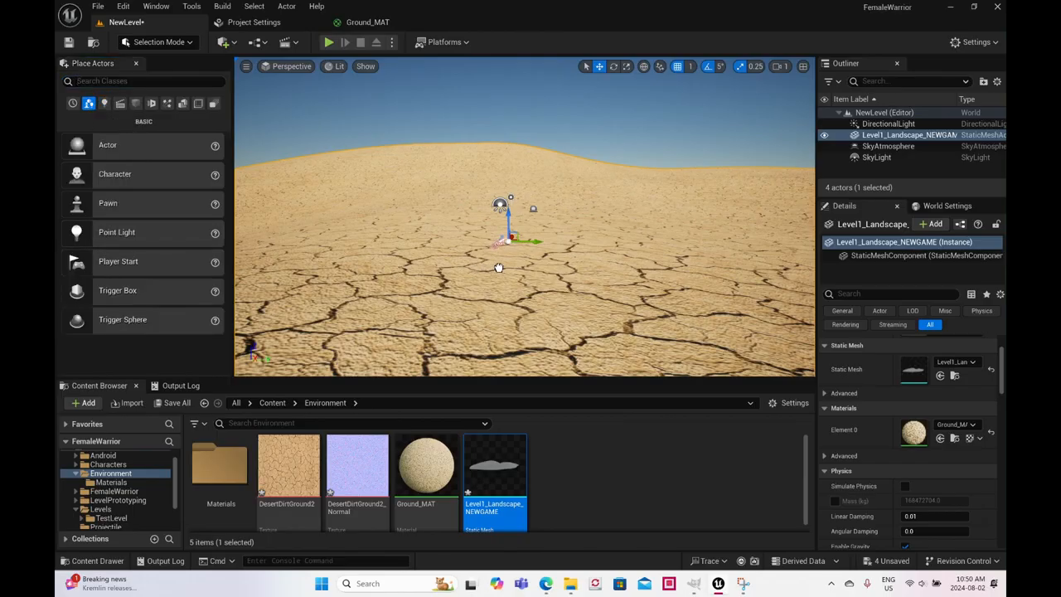
pyautogui.moveTo(499, 268); pyautogui.dragTo(498, 267)
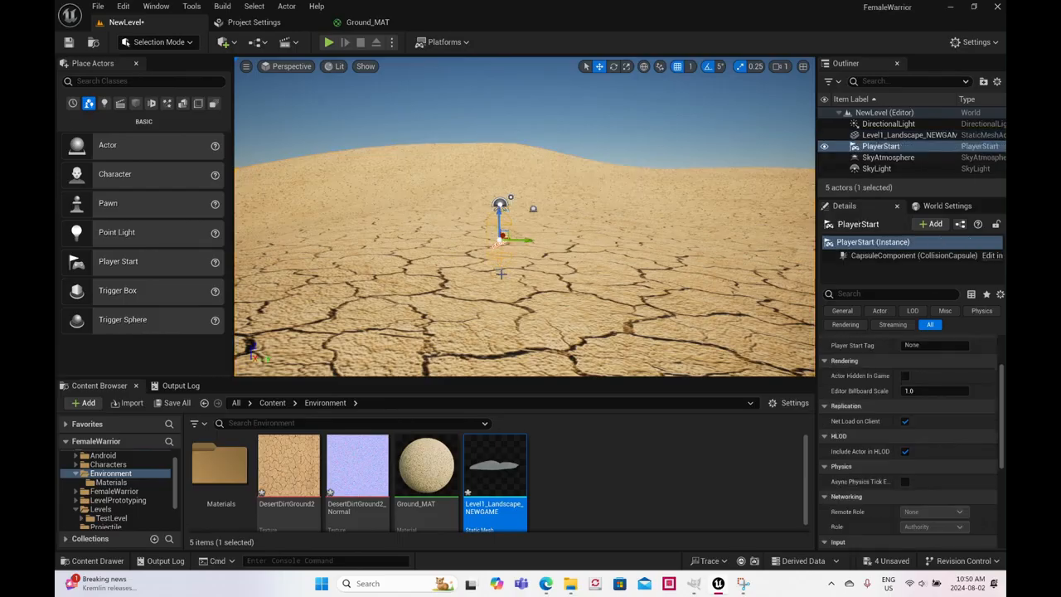
pyautogui.scroll(2, 500, 274)
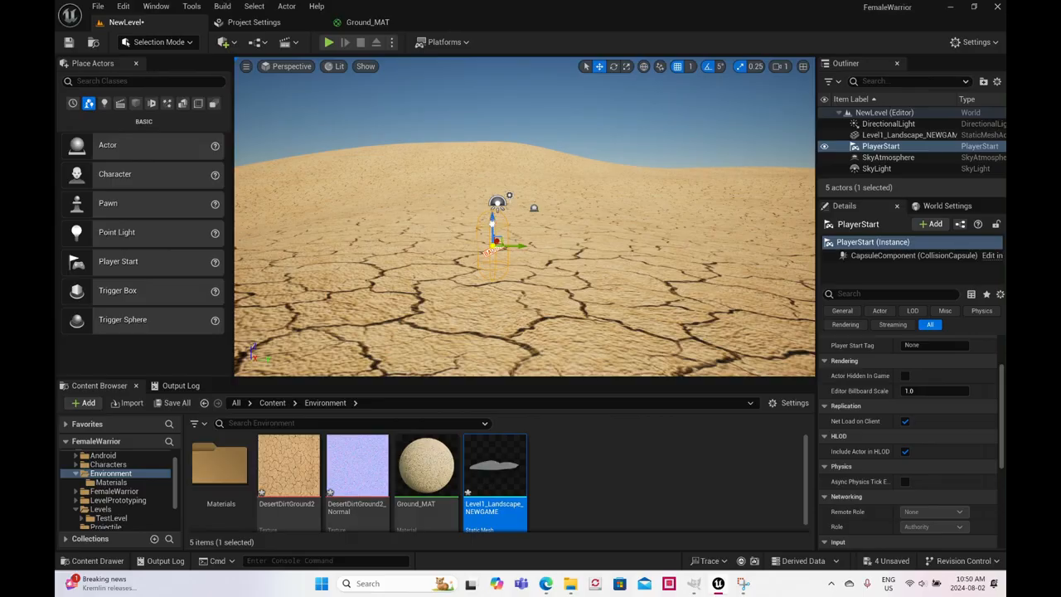
pyautogui.moveTo(493, 223); pyautogui.dragTo(494, 179)
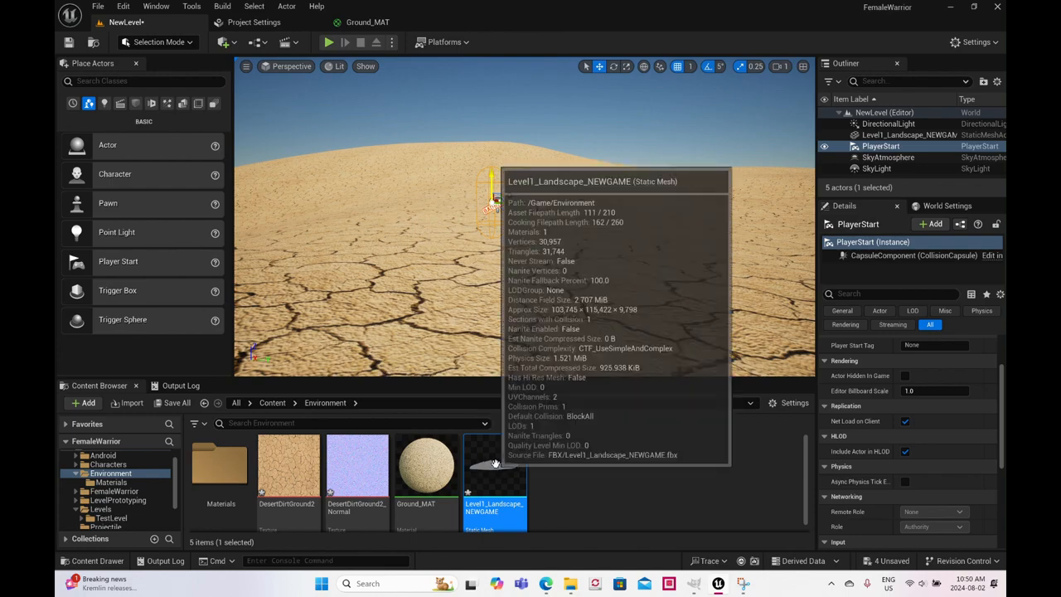
# Open the Level1_Landscape_NEWGAME static mesh, set its Collision Complexity to Use Complex Collision As Simple, and save it
pyautogui.doubleClick(479, 465)
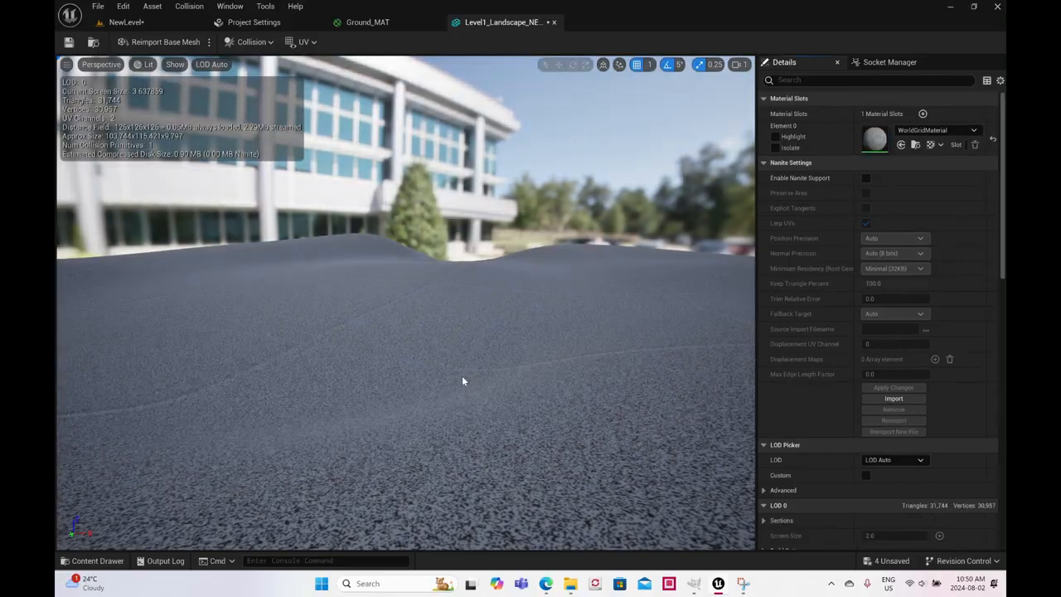
pyautogui.scroll(-6, 898, 389)
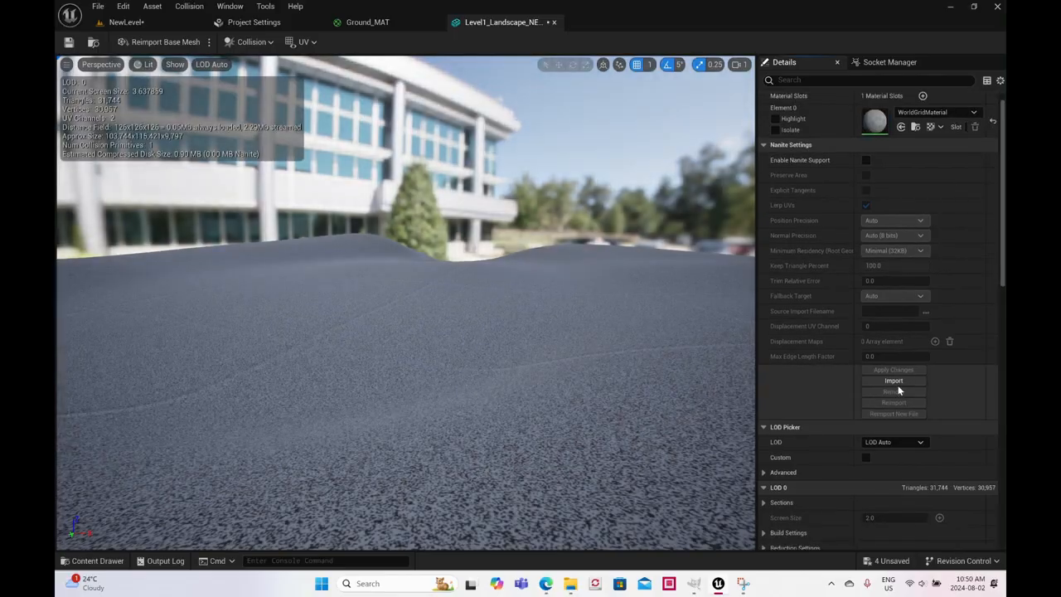
pyautogui.scroll(-4, 898, 390)
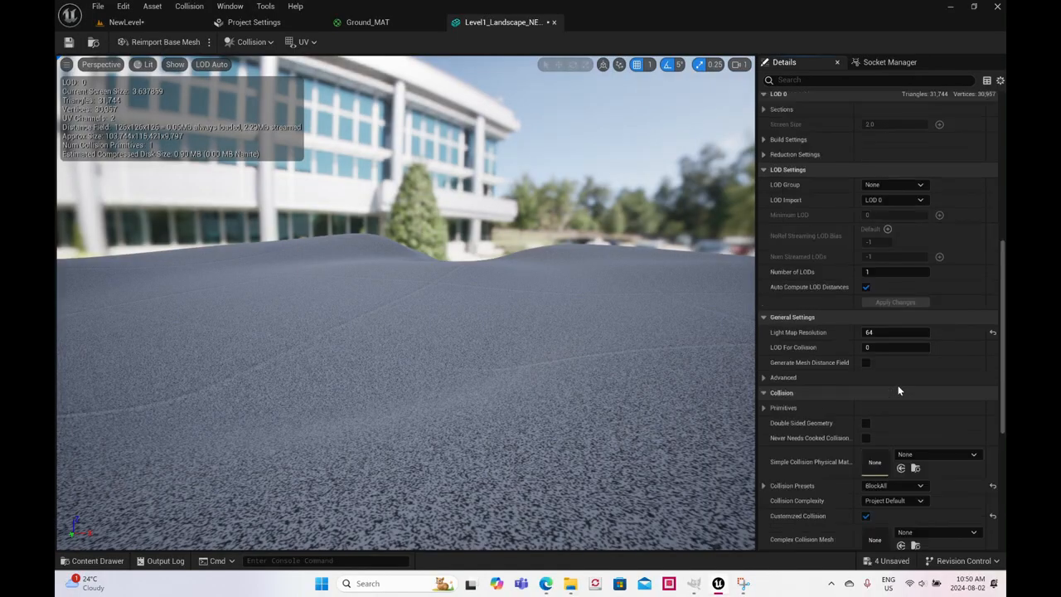
pyautogui.scroll(-2, 898, 389)
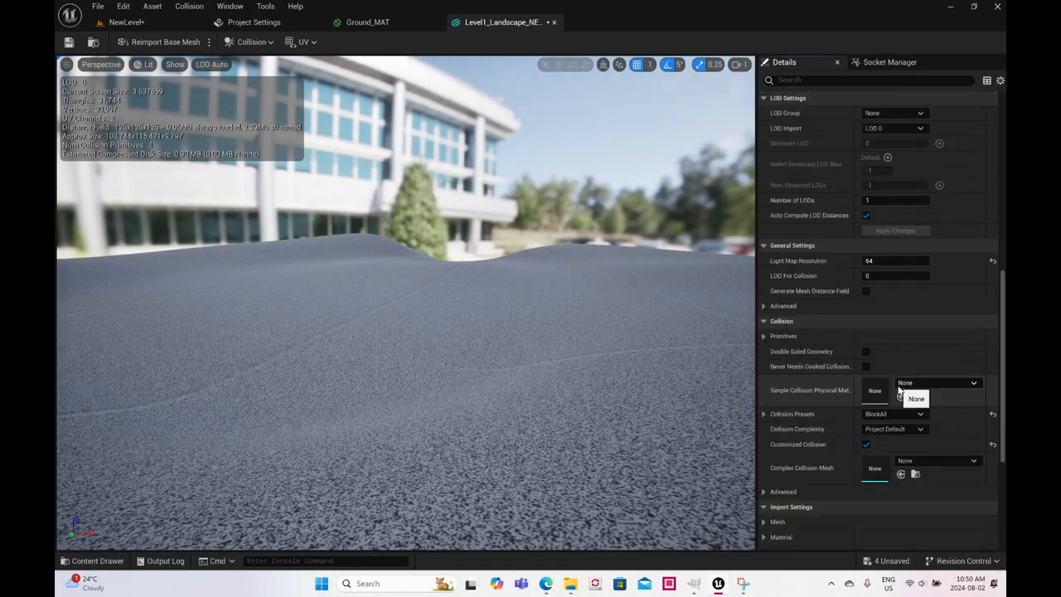
pyautogui.click(915, 461)
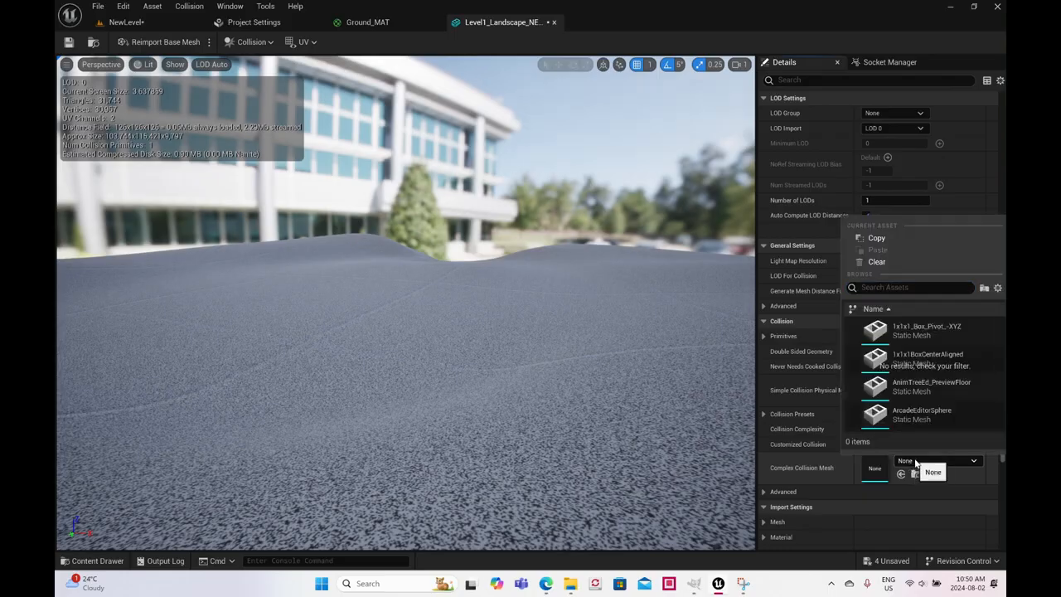
pyautogui.click(942, 493)
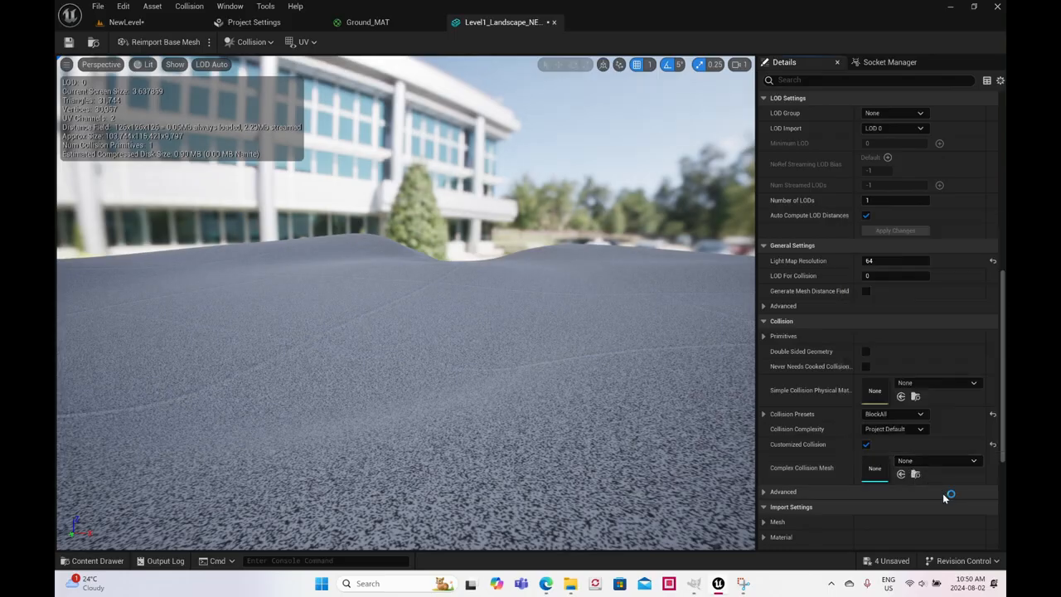
pyautogui.click(898, 430)
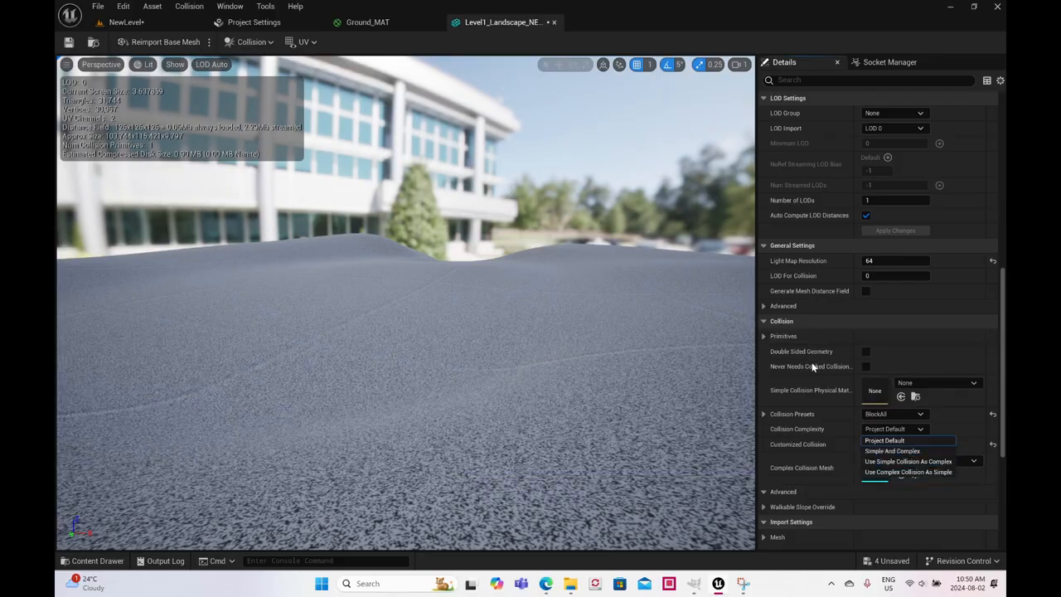
pyautogui.click(868, 472)
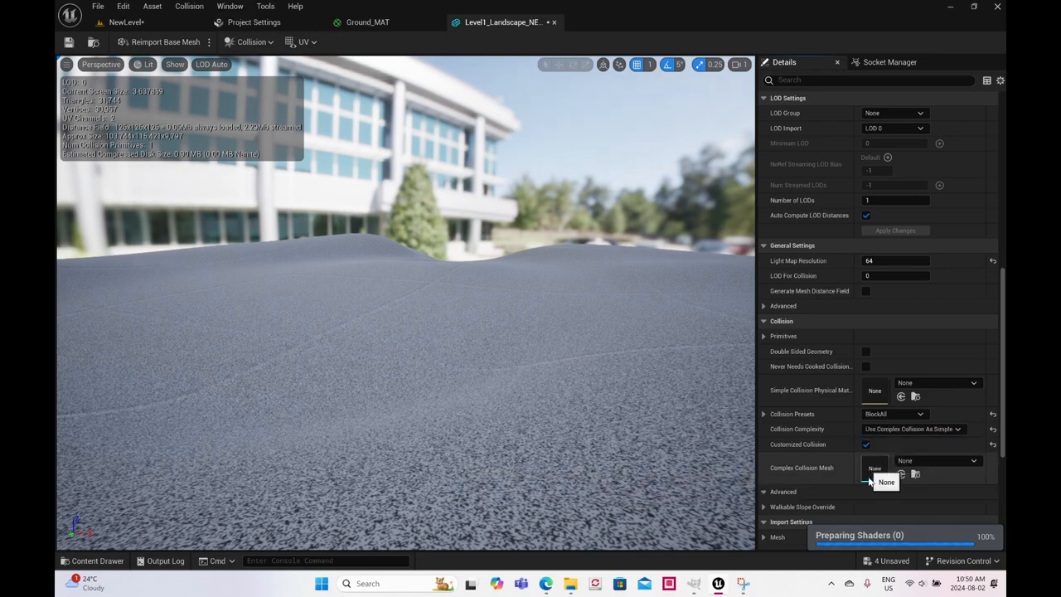
pyautogui.click(69, 43)
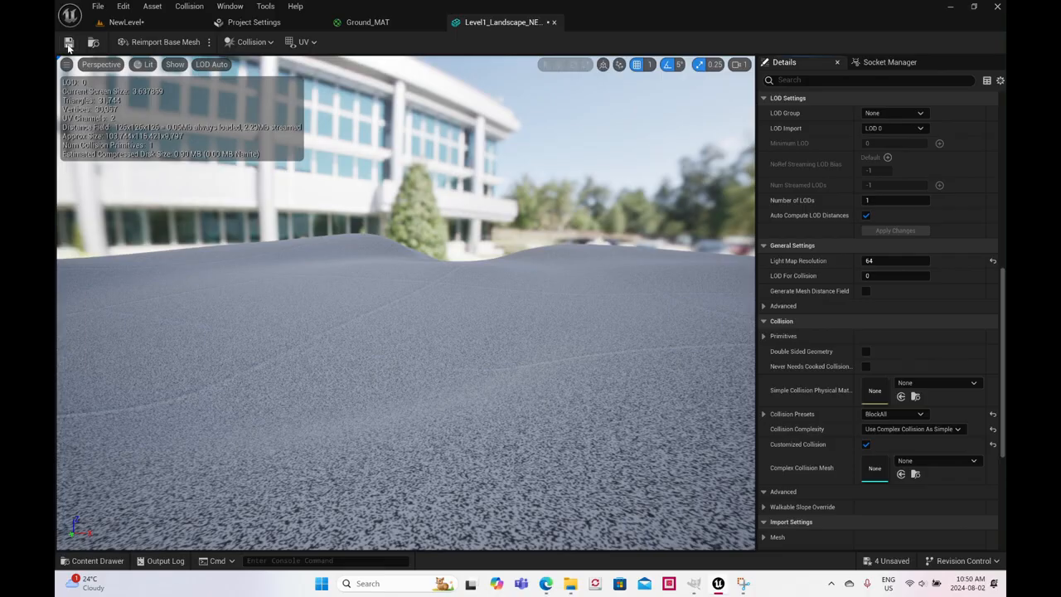
# Return to NewLevel and move the Player Start a little higher above the cracked ground
pyautogui.click(135, 25)
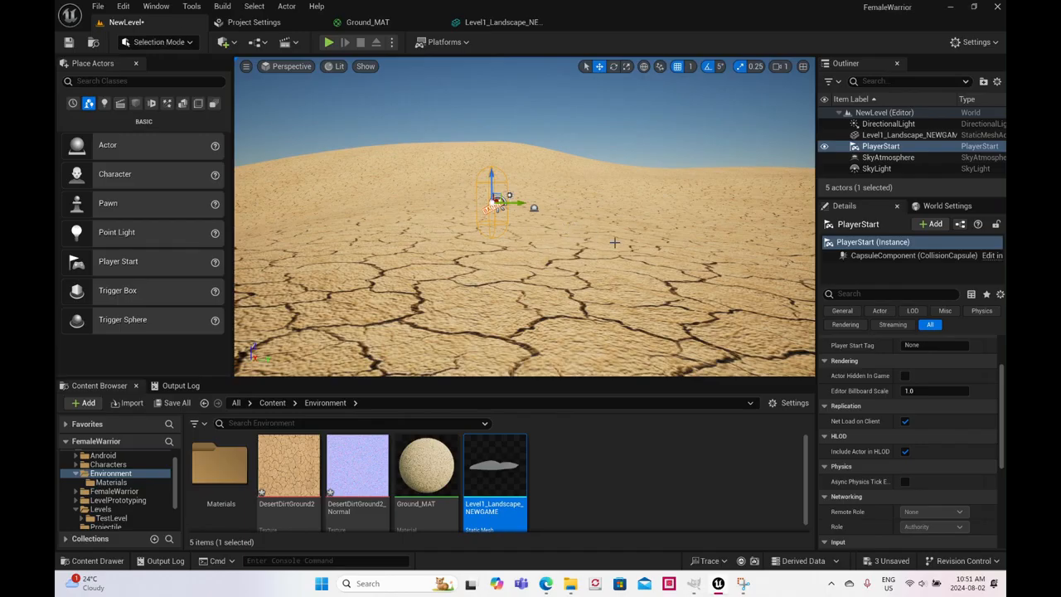
pyautogui.scroll(-2, 615, 242)
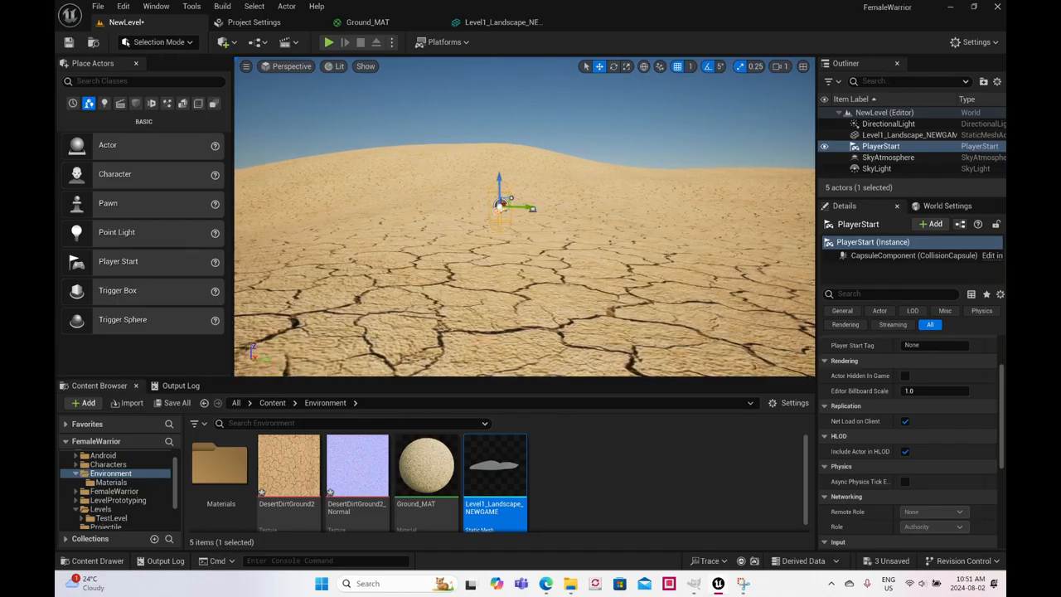
pyautogui.moveTo(616, 242); pyautogui.dragTo(679, 214, button='right')
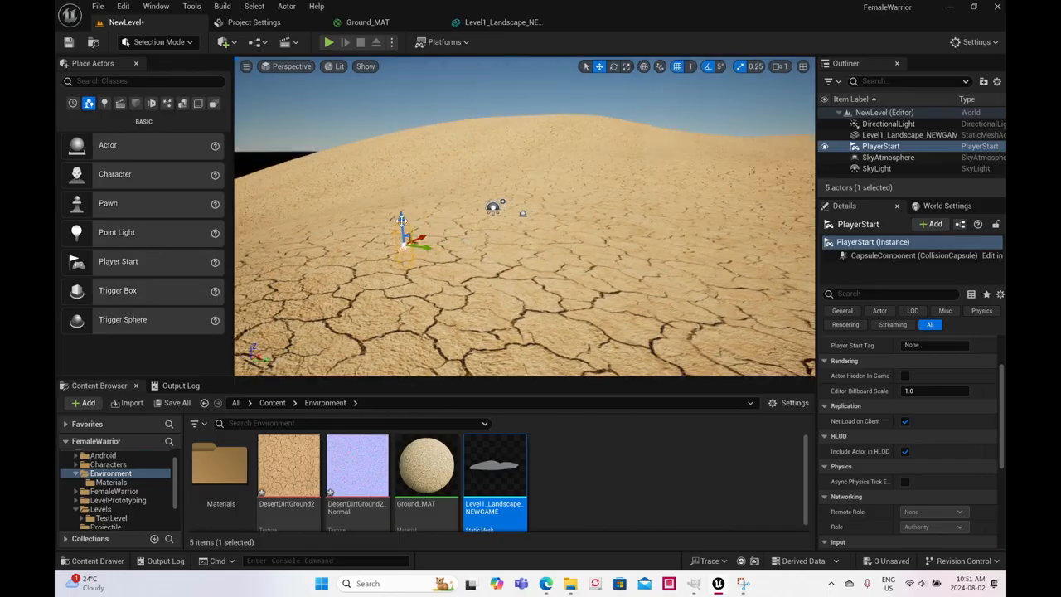
pyautogui.moveTo(401, 219); pyautogui.dragTo(398, 182)
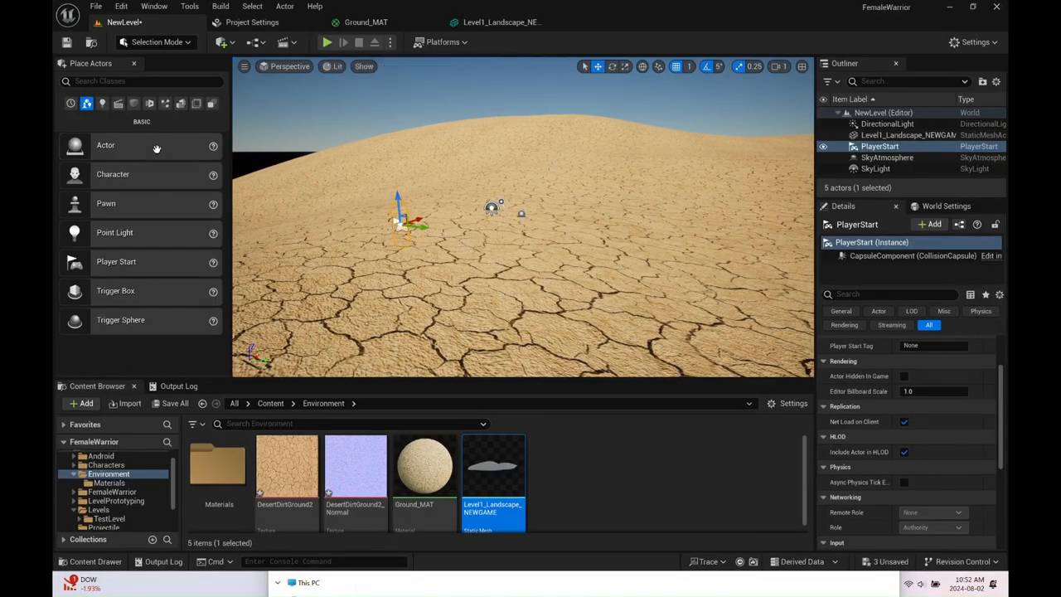
# Set the level's GameMode Override to FemaleWarrior_GM in the World Settings and play the level in the editor
pyautogui.click(931, 207)
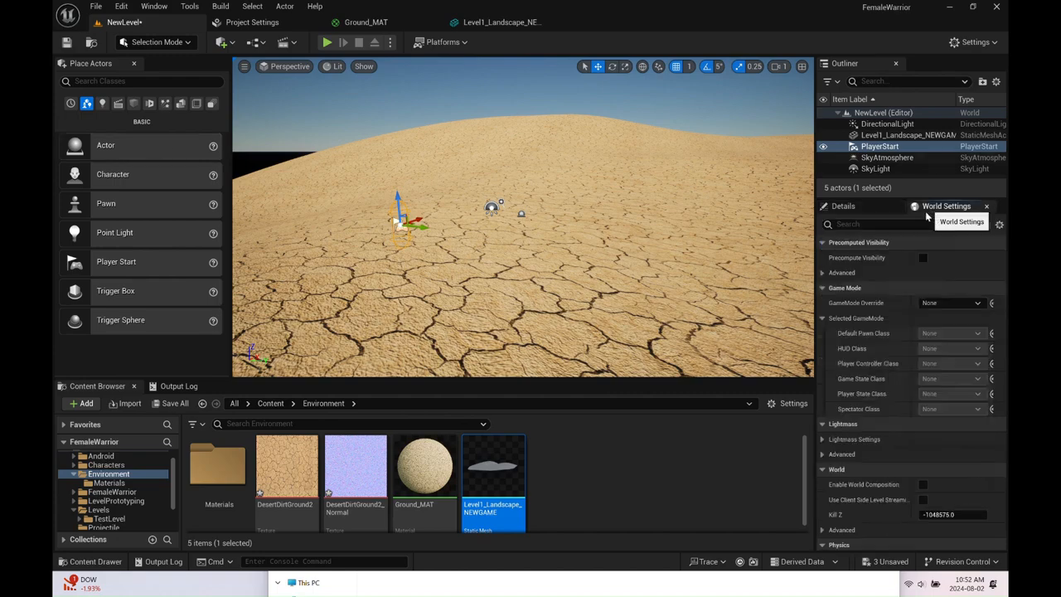
pyautogui.click(931, 303)
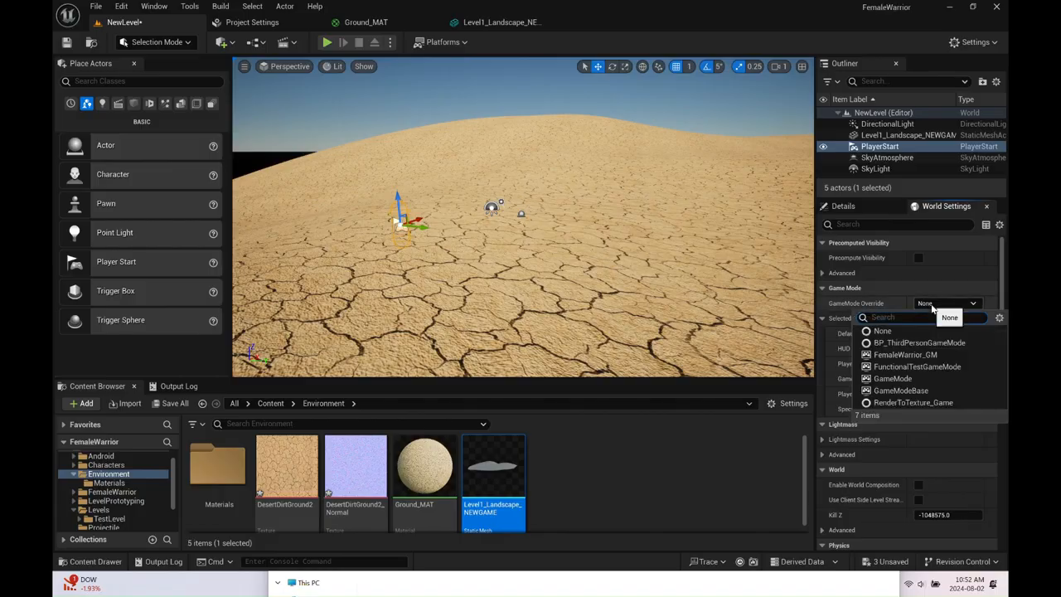
pyautogui.click(911, 334)
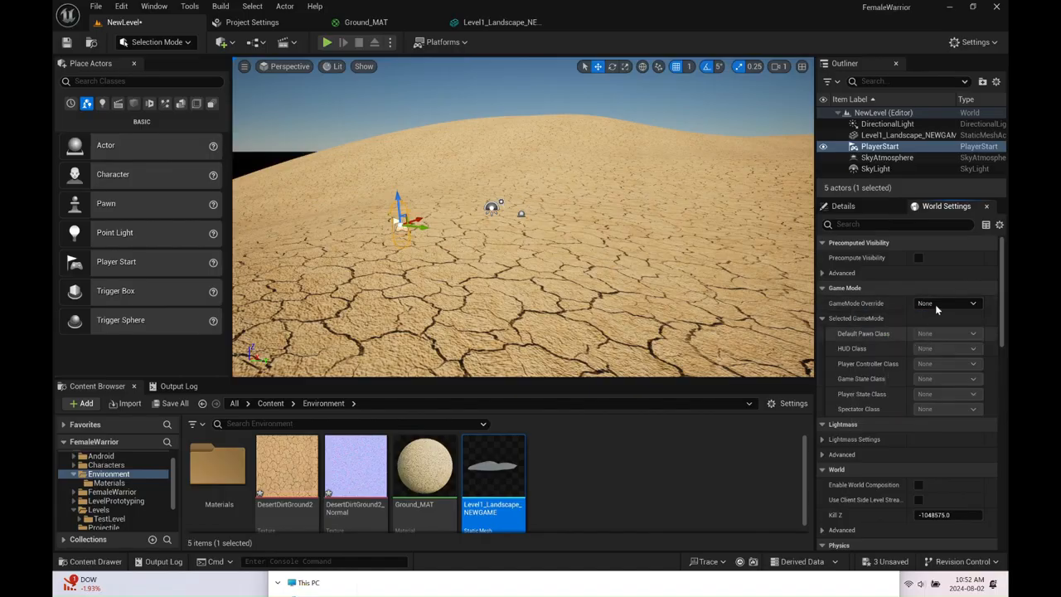
pyautogui.click(935, 304)
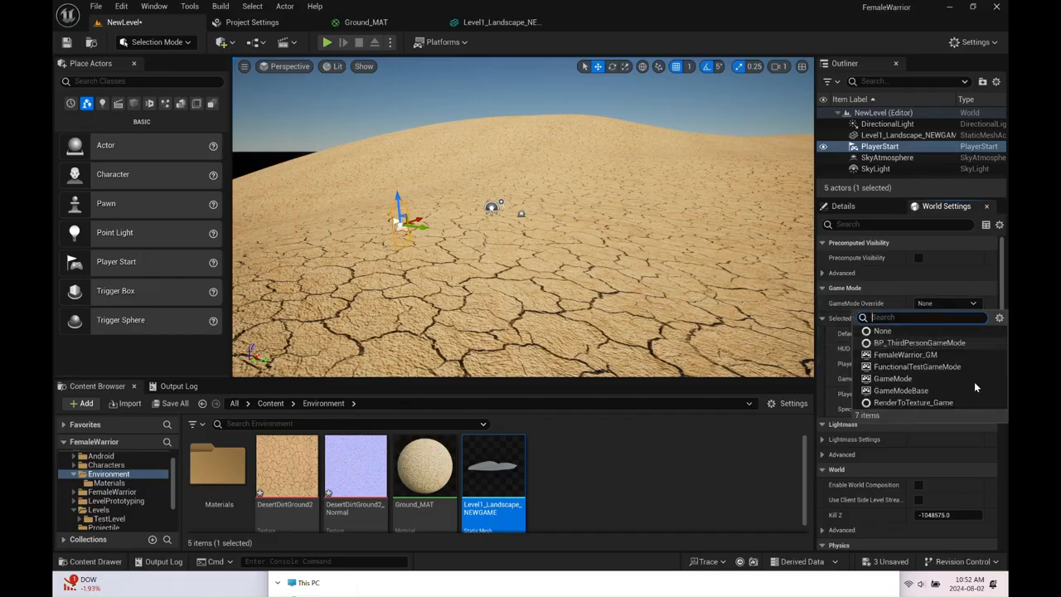
pyautogui.click(934, 357)
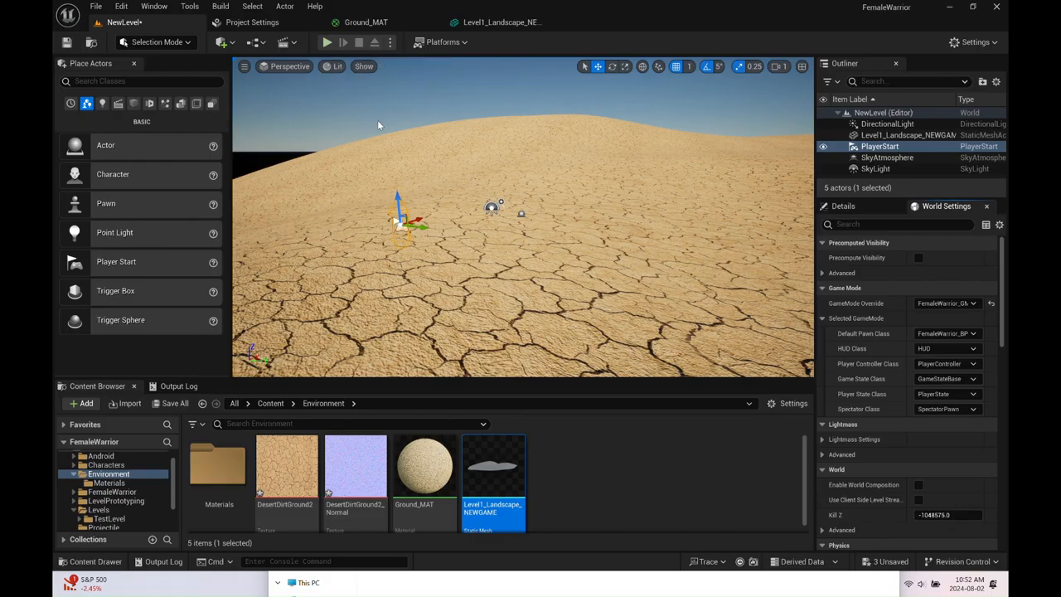
pyautogui.hotkey('alt', 'p')
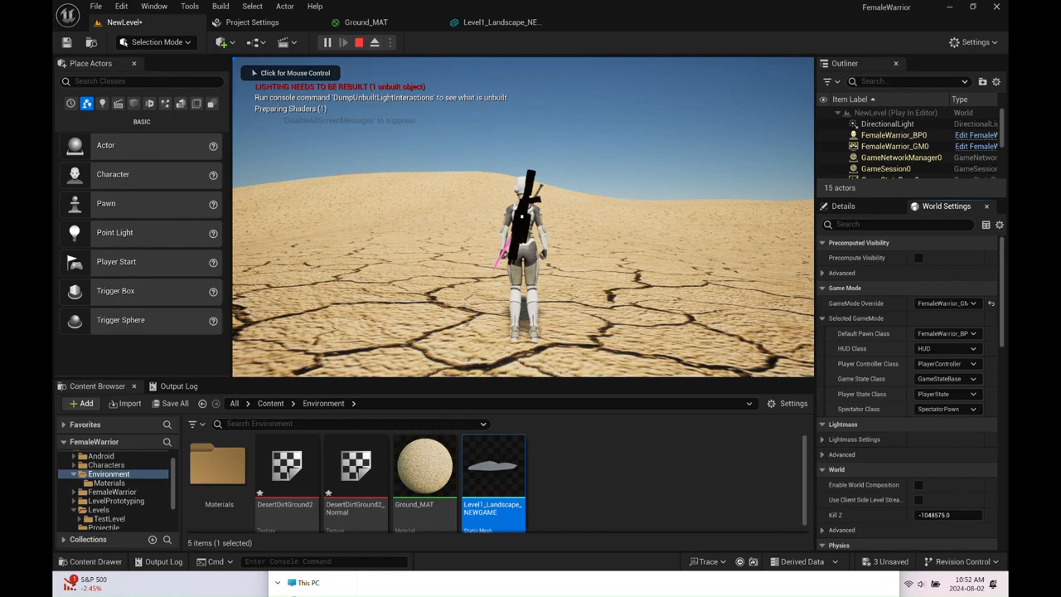
# Walk the character across the cracked desert ground in the play session, and end the session
pyautogui.click(522, 217)
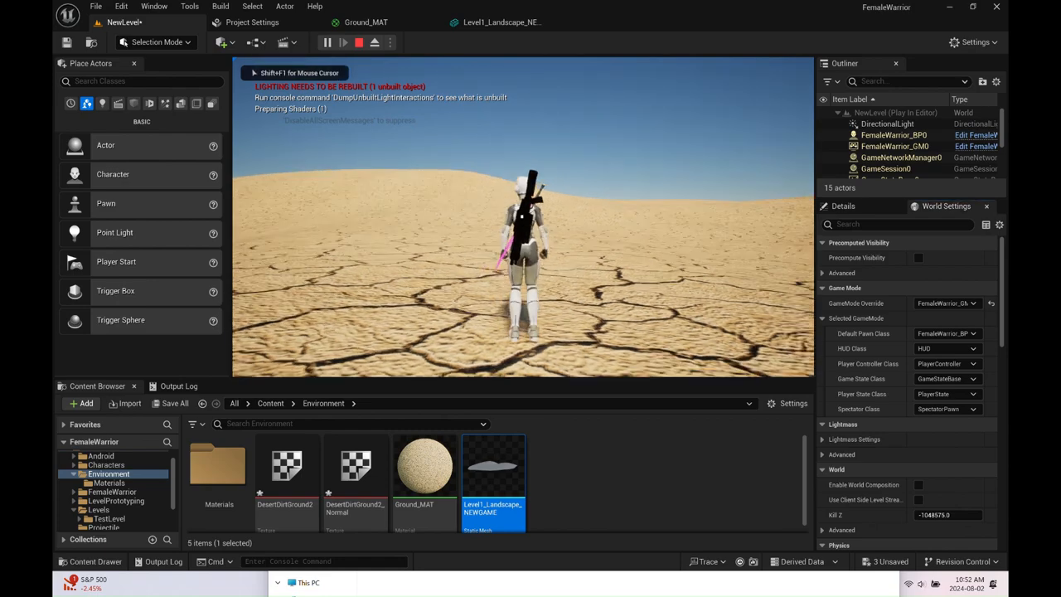
pyautogui.press('w')
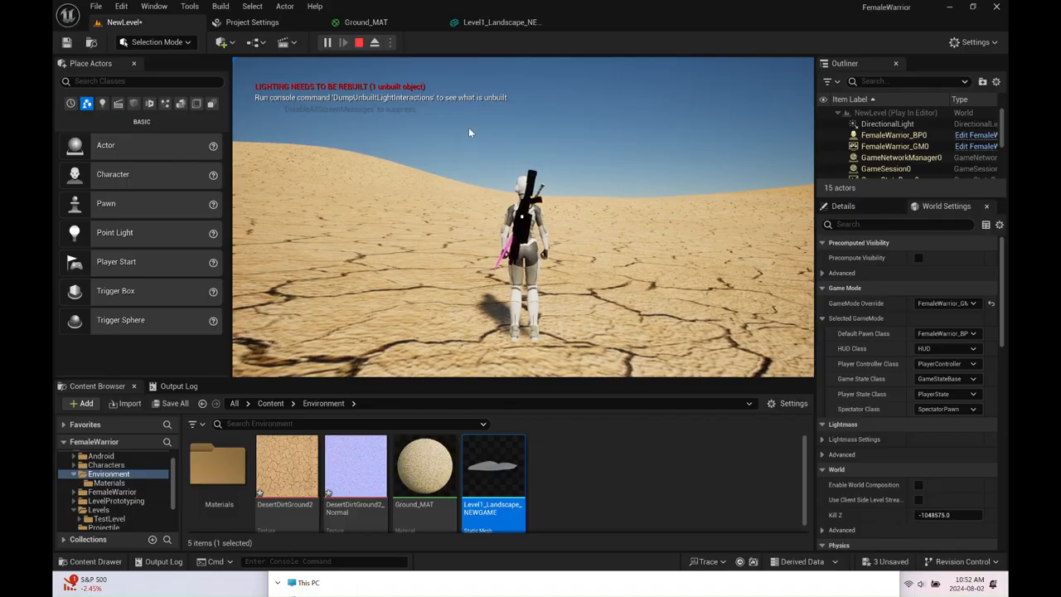
pyautogui.press('Escape')
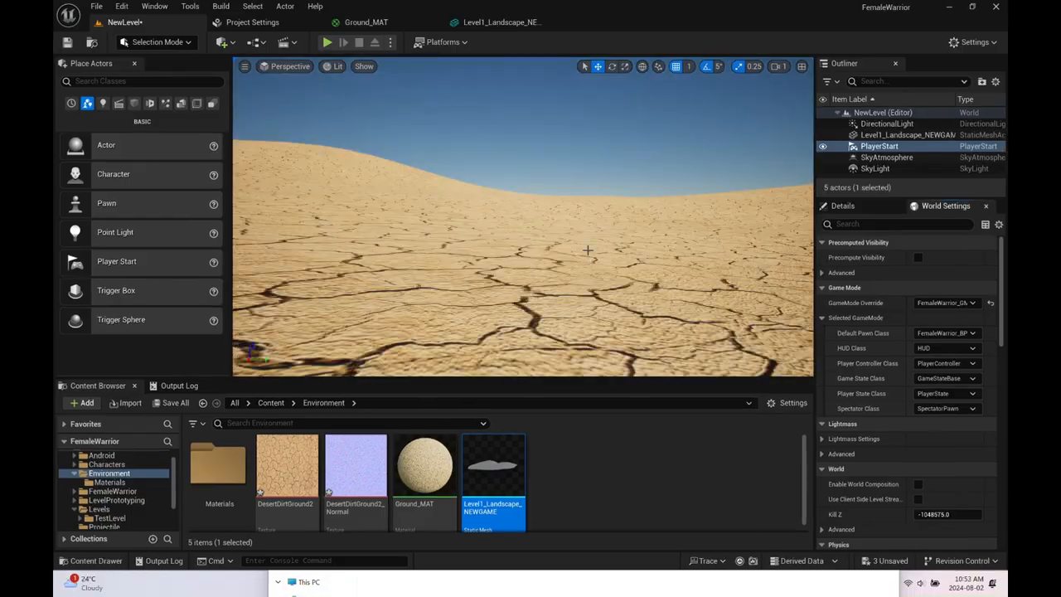
# Select the PlayerStart actor in NewLevel and frame it in the viewport
pyautogui.click(884, 136)
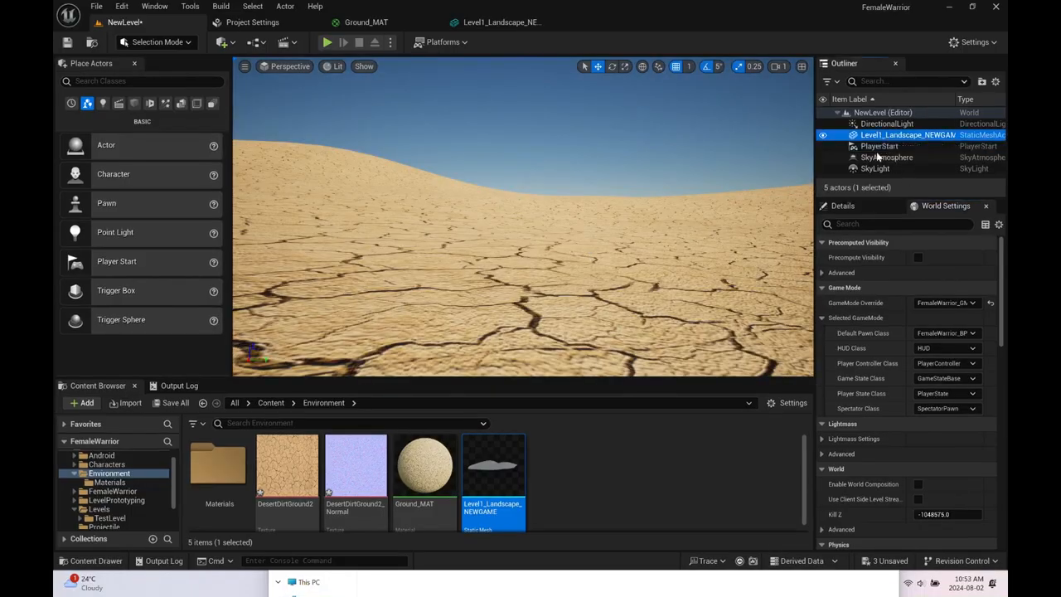
pyautogui.click(867, 147)
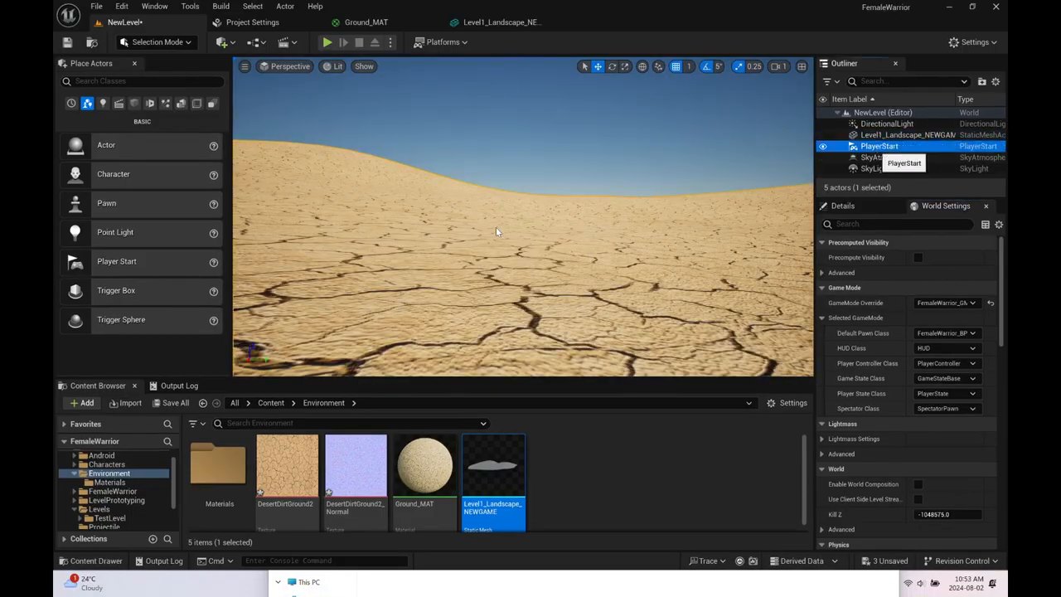
pyautogui.press('f')
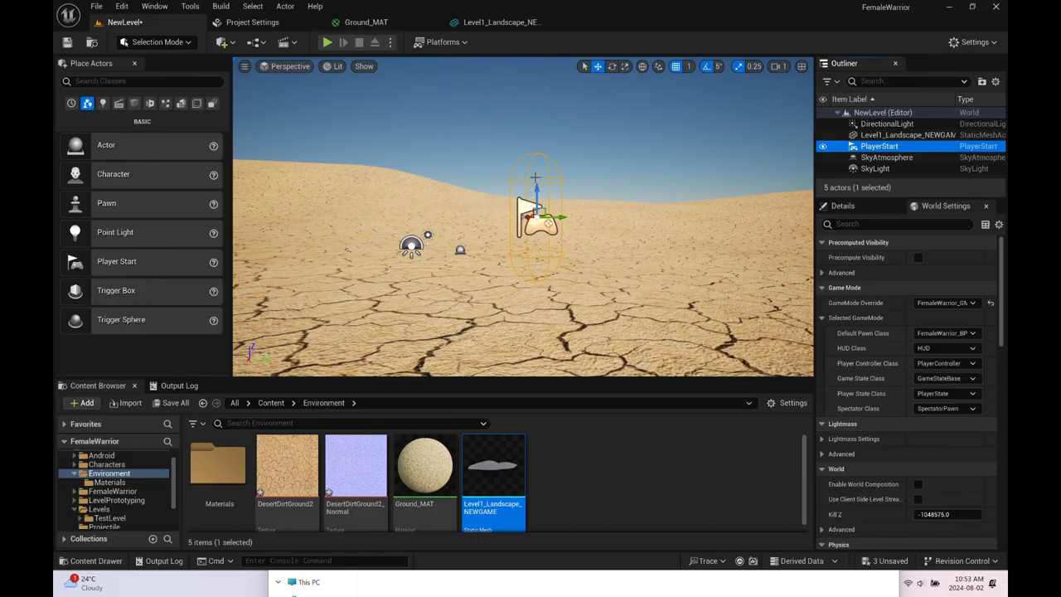
# Set the UTiling and VTiling of Ground_MAT's texture coordinate to 100, save the material and check the ground in NewLevel
pyautogui.click(374, 23)
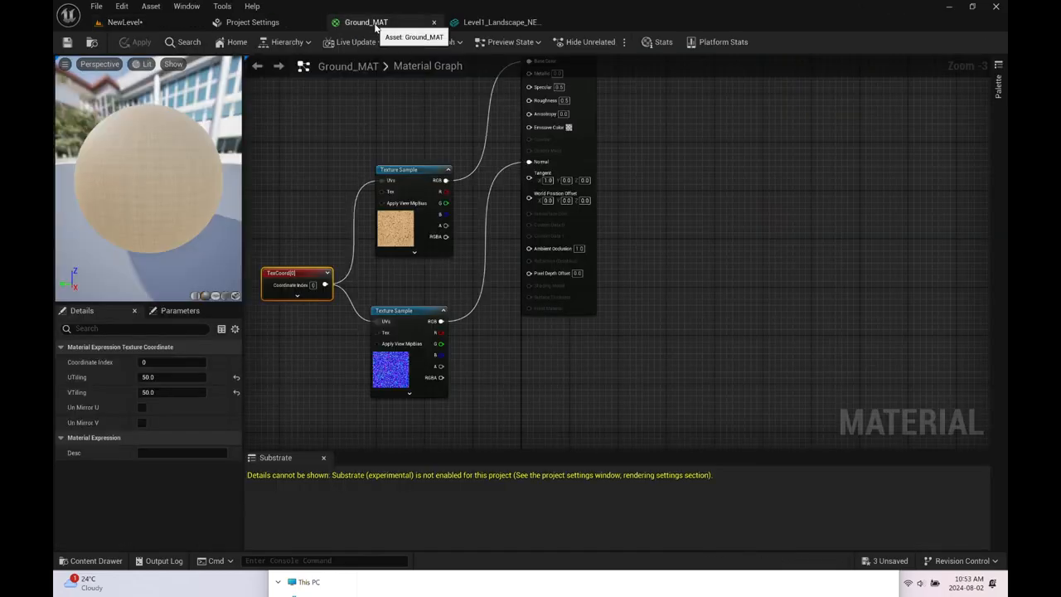
pyautogui.click(148, 377)
pyautogui.write('100')
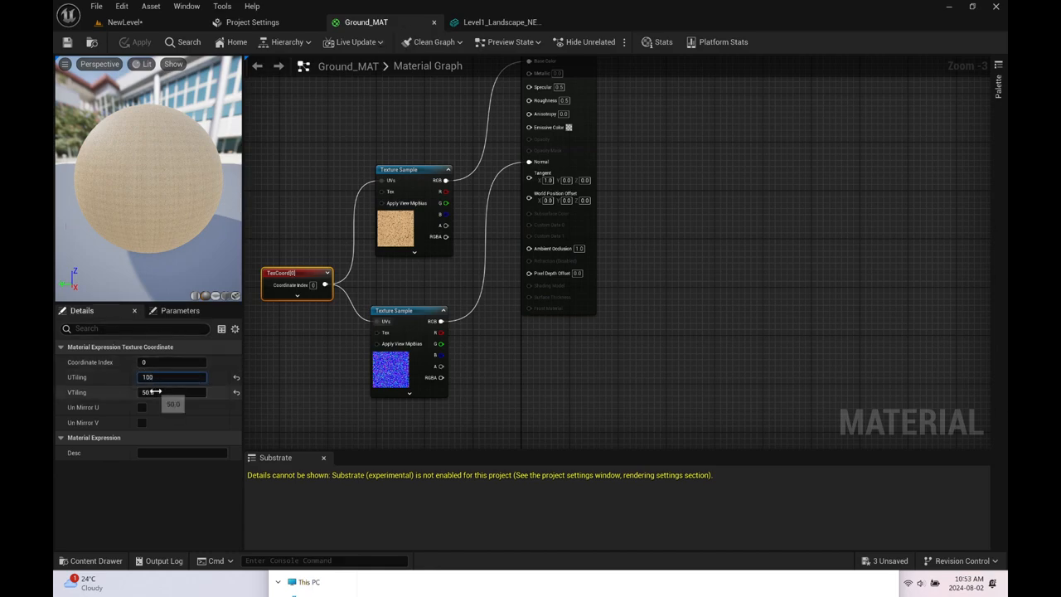
pyautogui.click(148, 391)
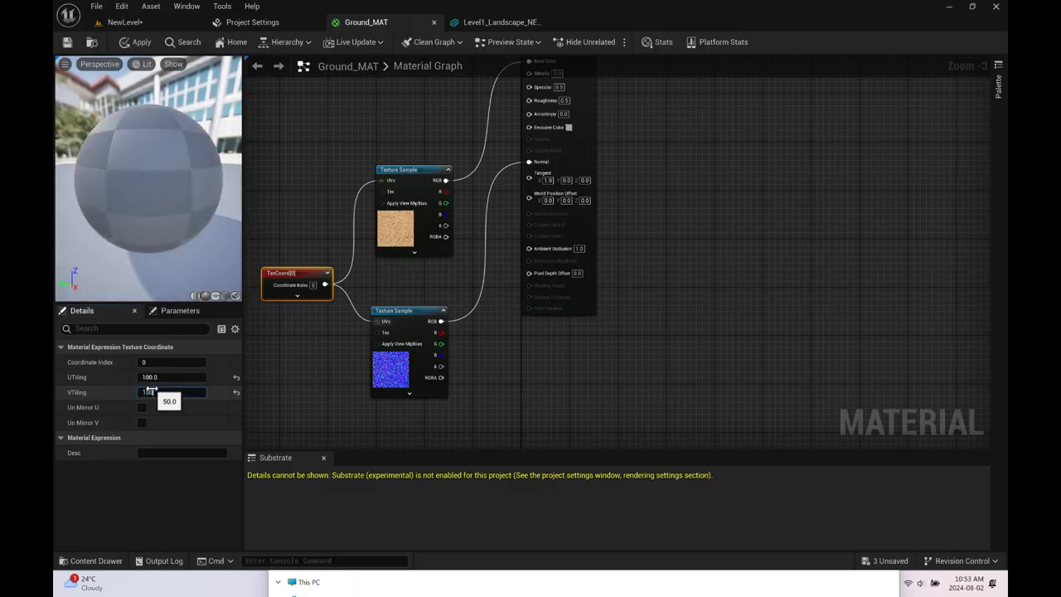
pyautogui.write('100')
pyautogui.click(67, 44)
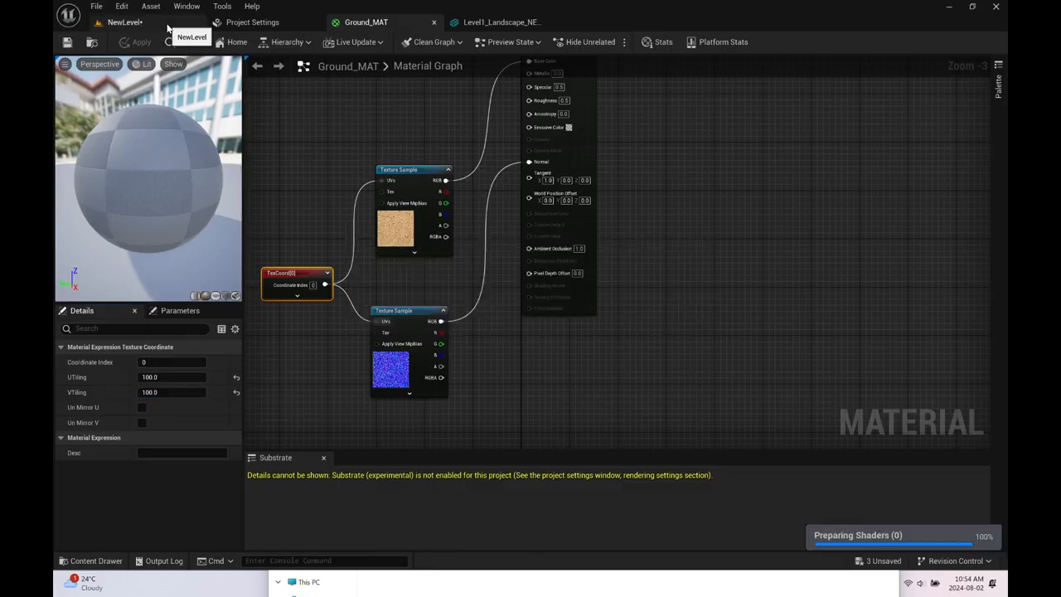
pyautogui.click(159, 28)
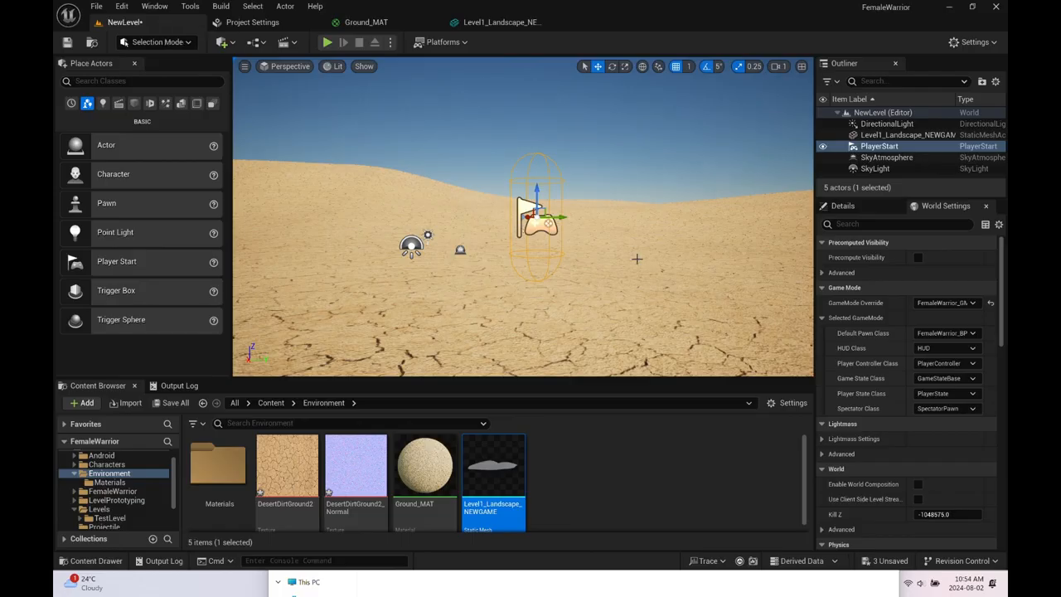
pyautogui.scroll(-2, 637, 258)
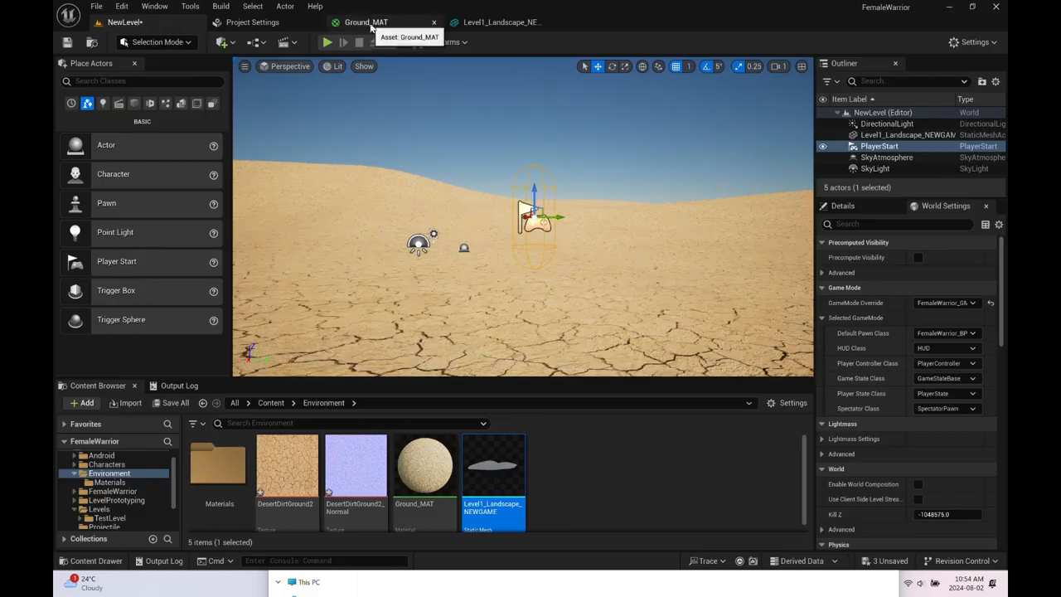
# Set the UTiling and VTiling of Ground_MAT's texture coordinate to 150, save the material and return to NewLevel
pyautogui.click(369, 23)
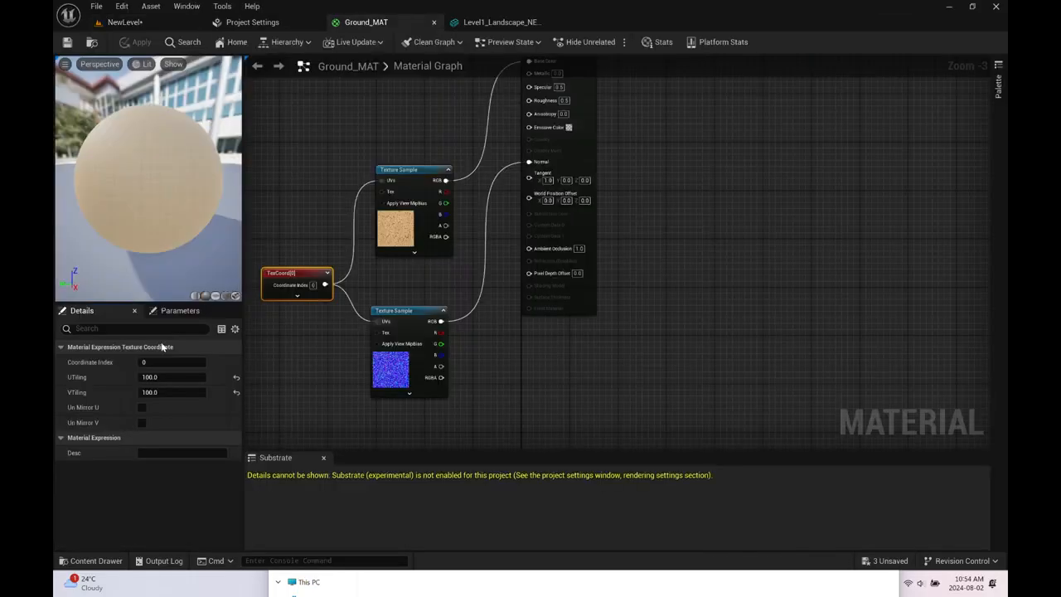
pyautogui.click(159, 378)
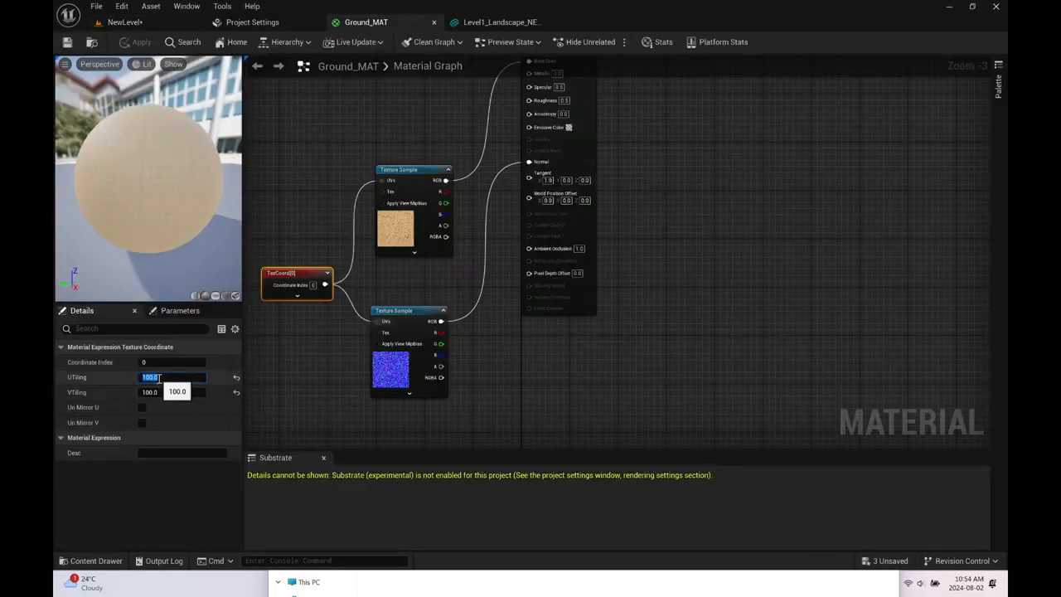
pyautogui.write('150')
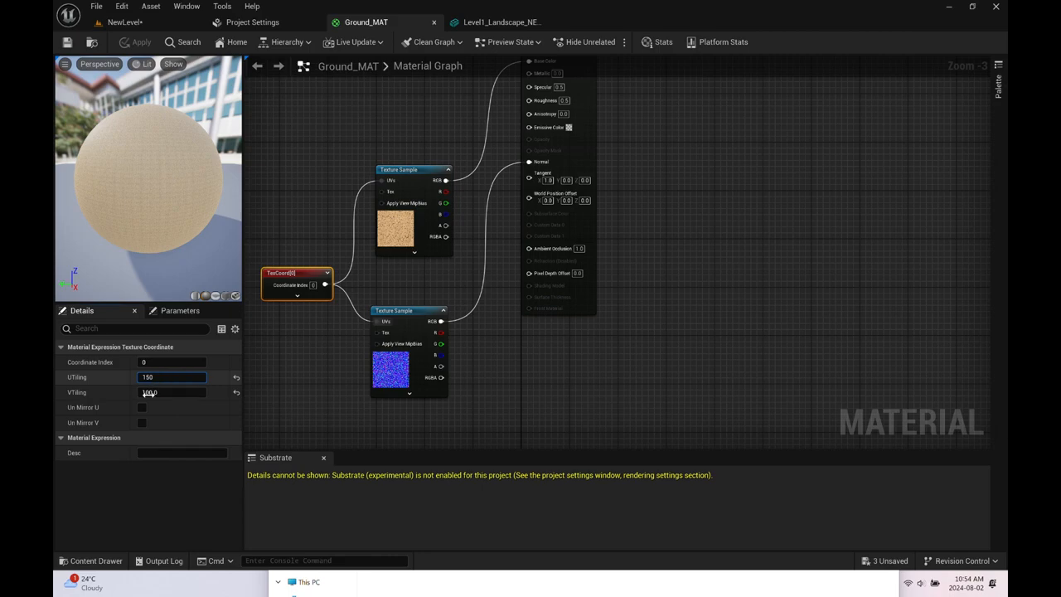
pyautogui.click(153, 393)
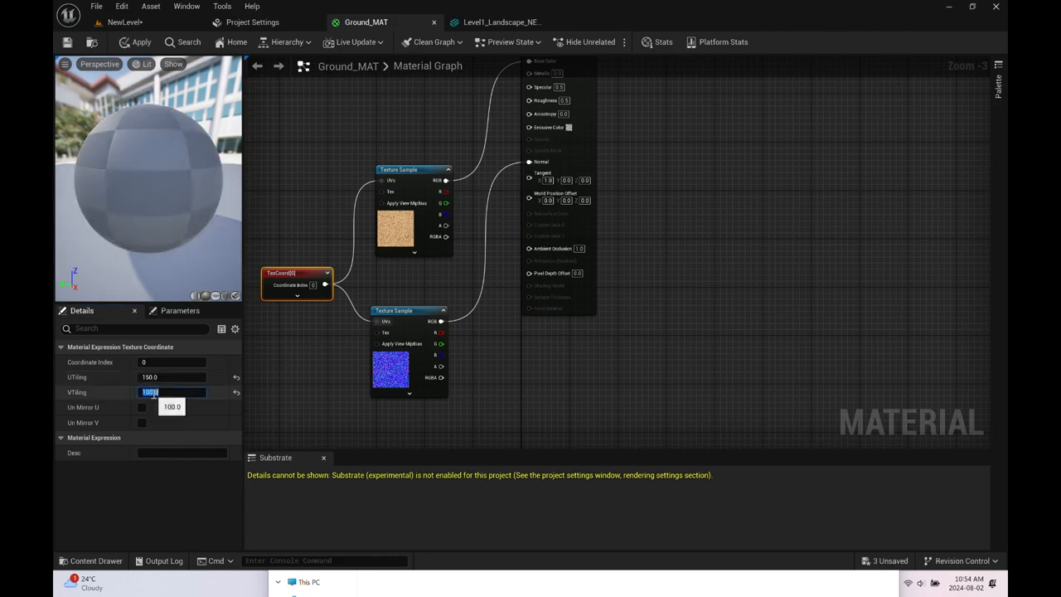
pyautogui.write('150')
pyautogui.press('Return')
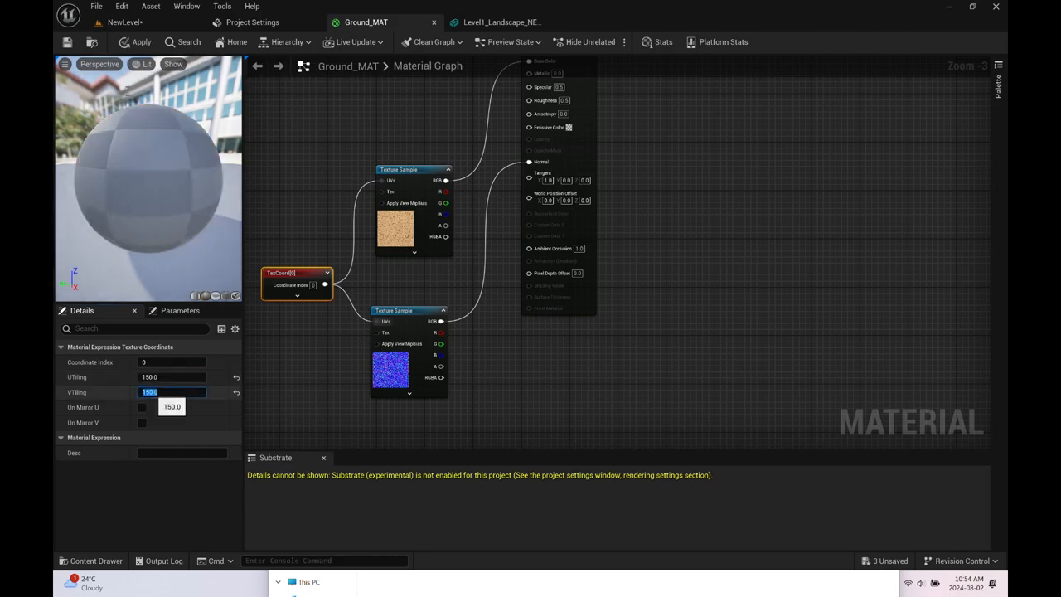
pyautogui.click(68, 42)
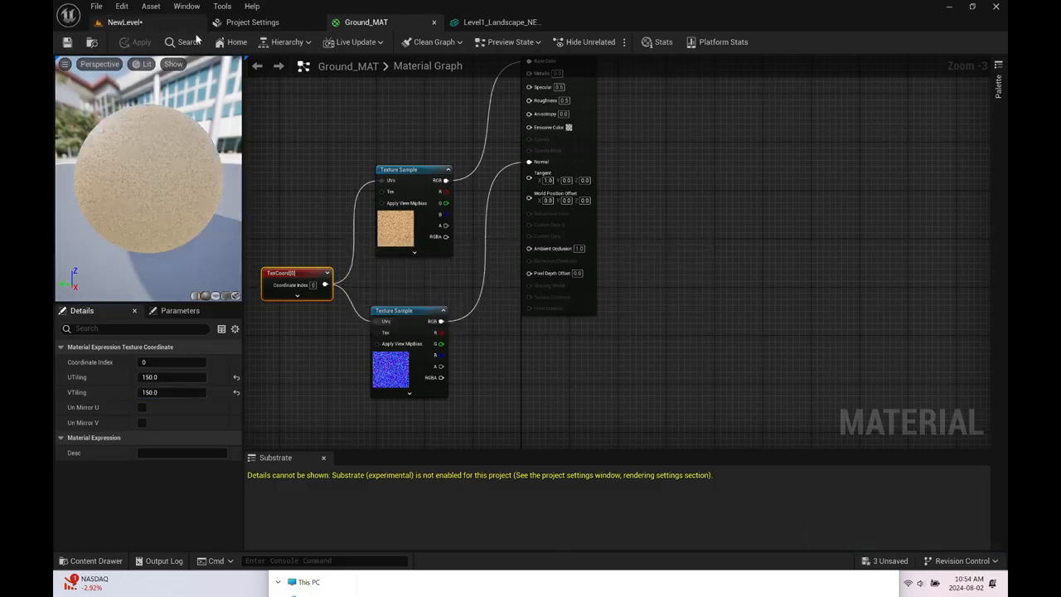
pyautogui.click(163, 25)
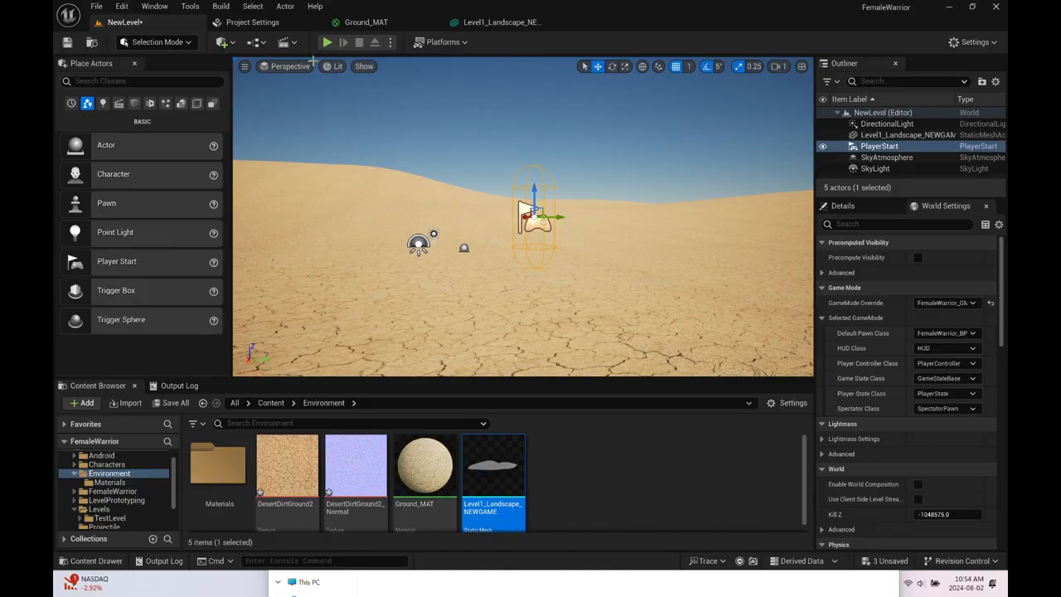
# Find the Lumen options in the Project Settings and set both Dynamic Global Illumination Method and Reflection Method to None
pyautogui.click(252, 23)
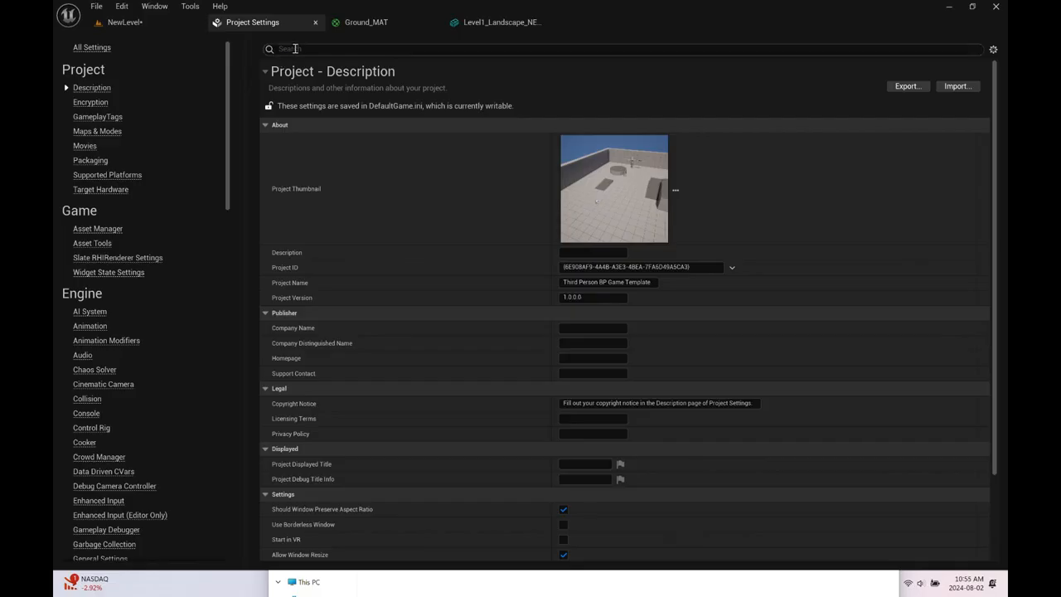
pyautogui.click(297, 49)
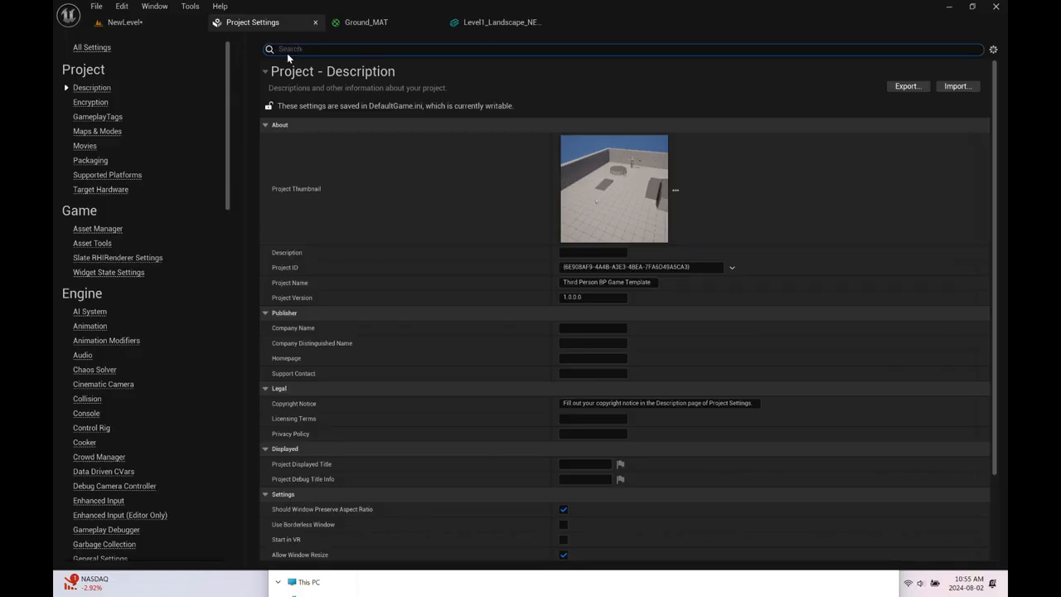
pyautogui.write('l')
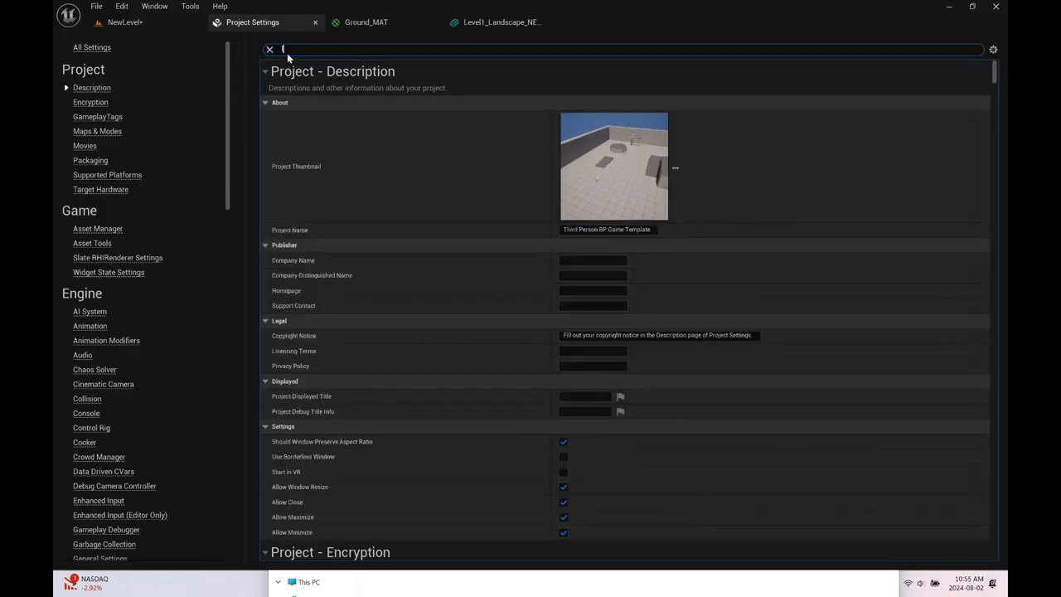
pyautogui.write('ume')
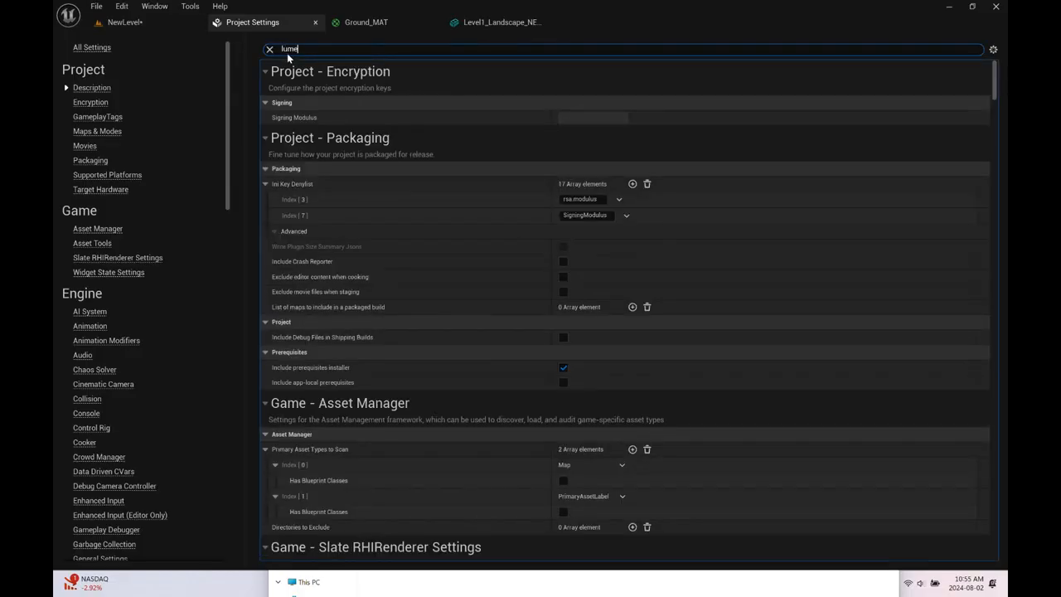
pyautogui.write('n')
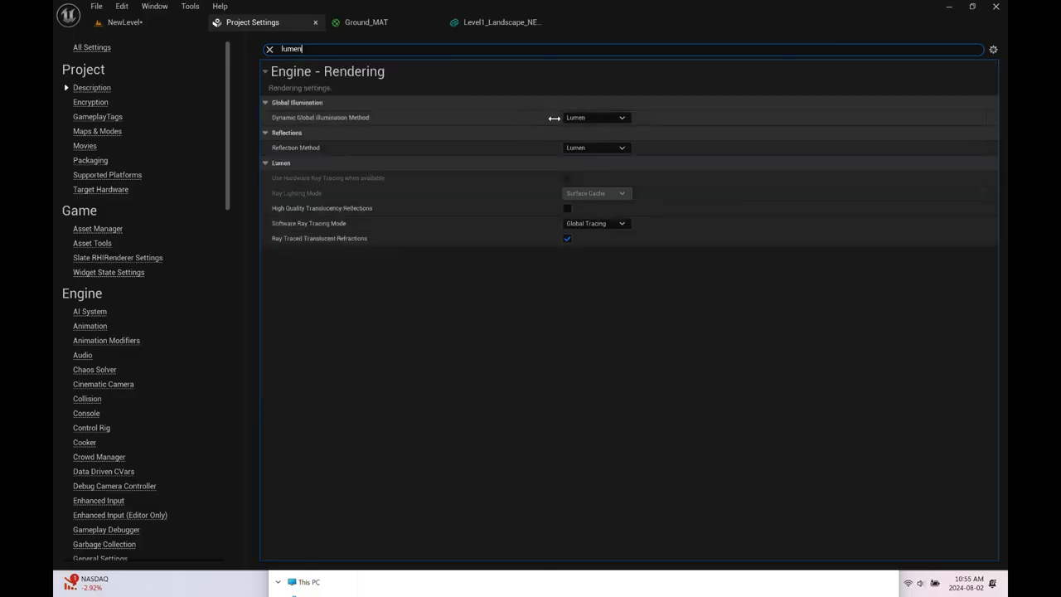
pyautogui.click(582, 119)
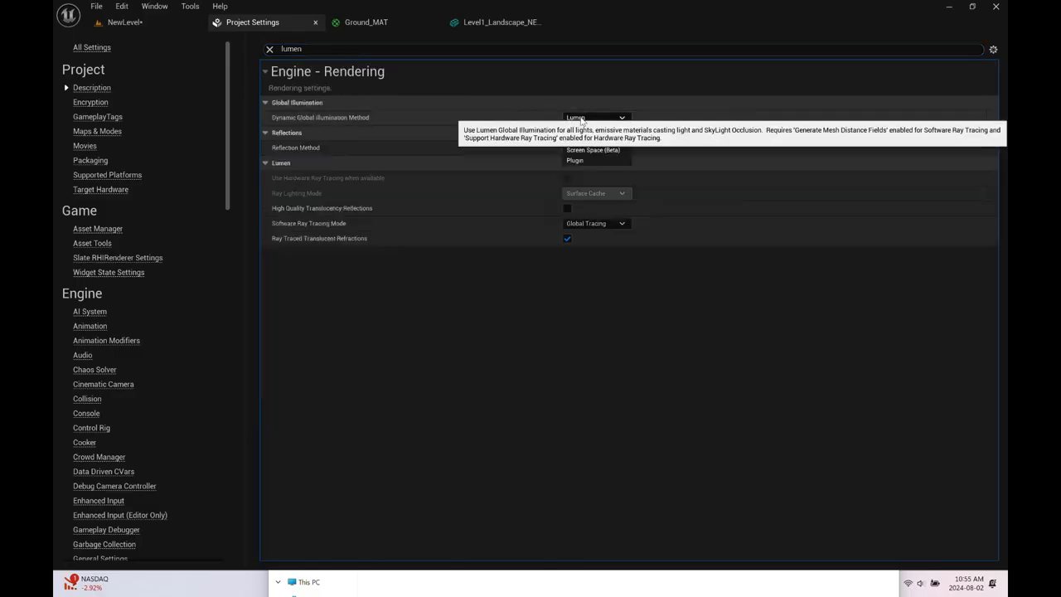
pyautogui.click(581, 131)
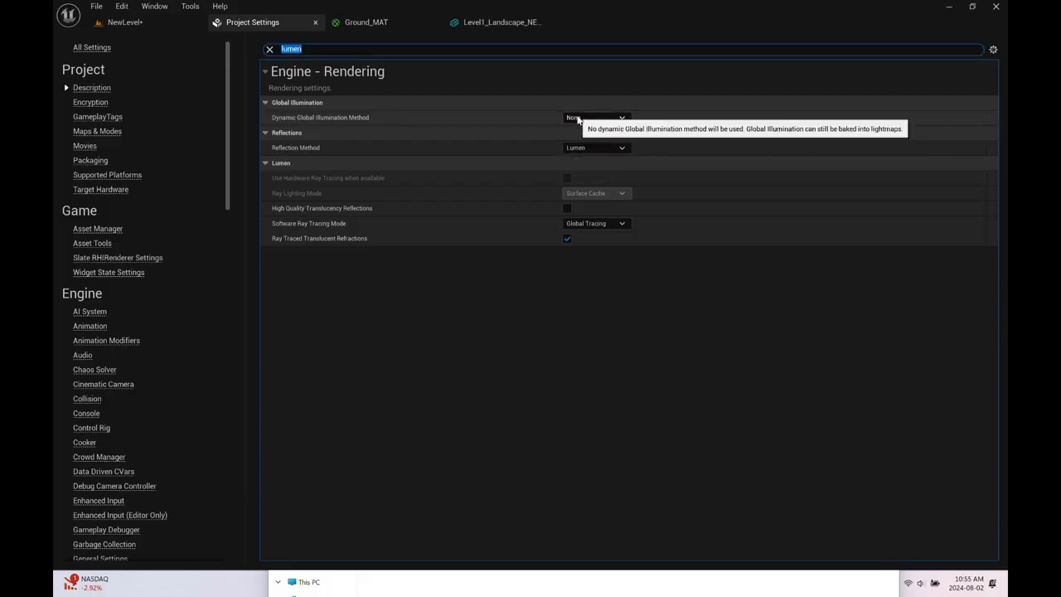
pyautogui.click(580, 148)
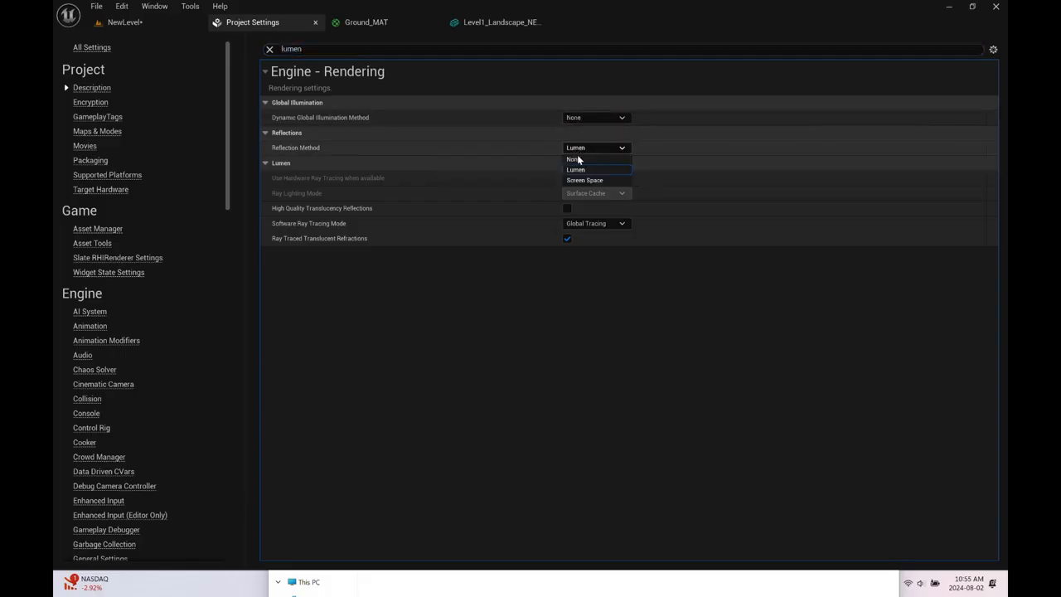
pyautogui.click(576, 159)
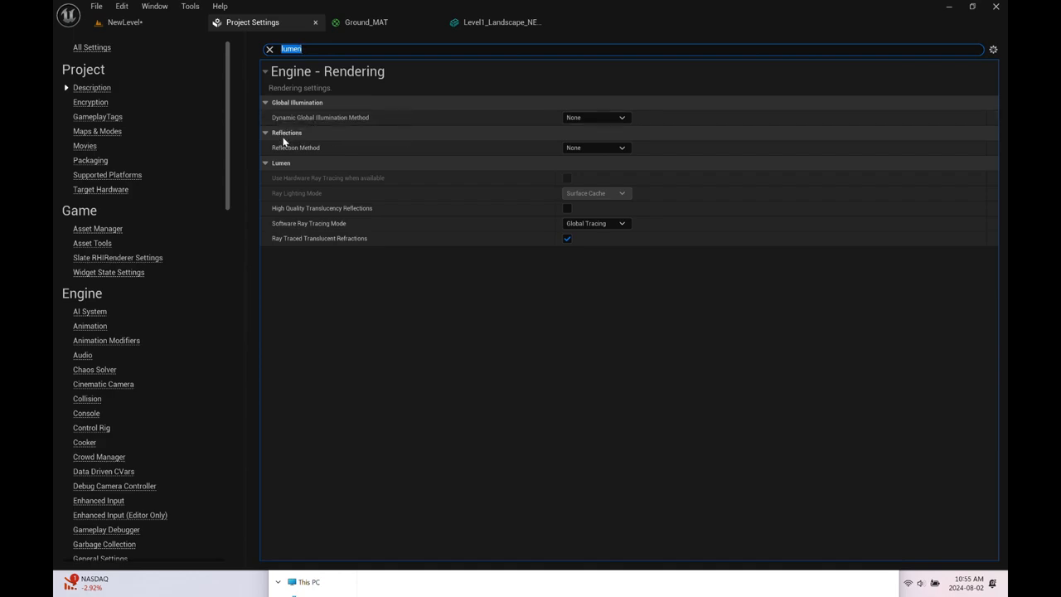
pyautogui.click(613, 224)
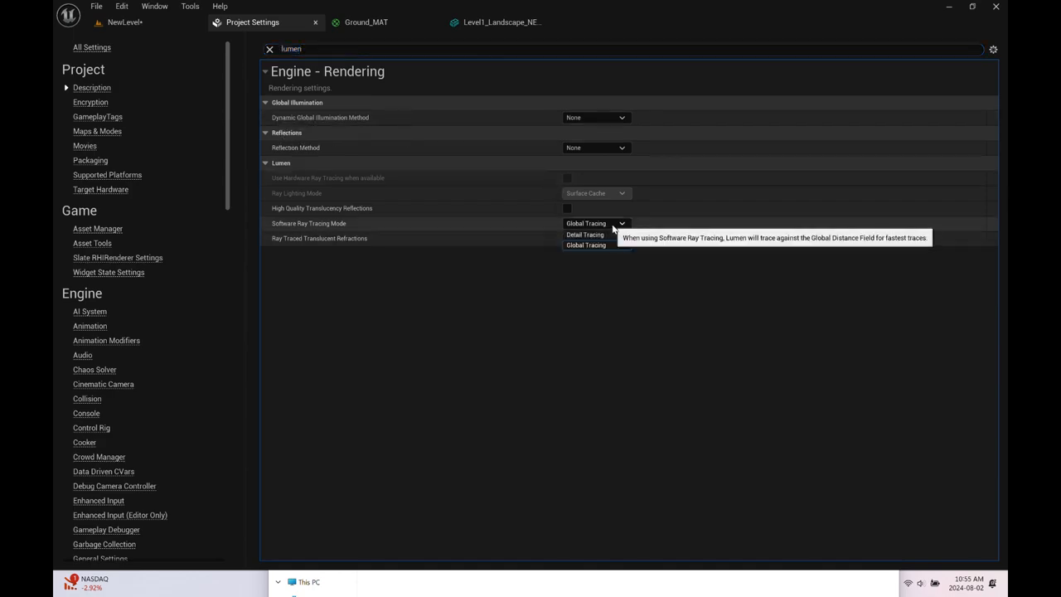
pyautogui.click(459, 283)
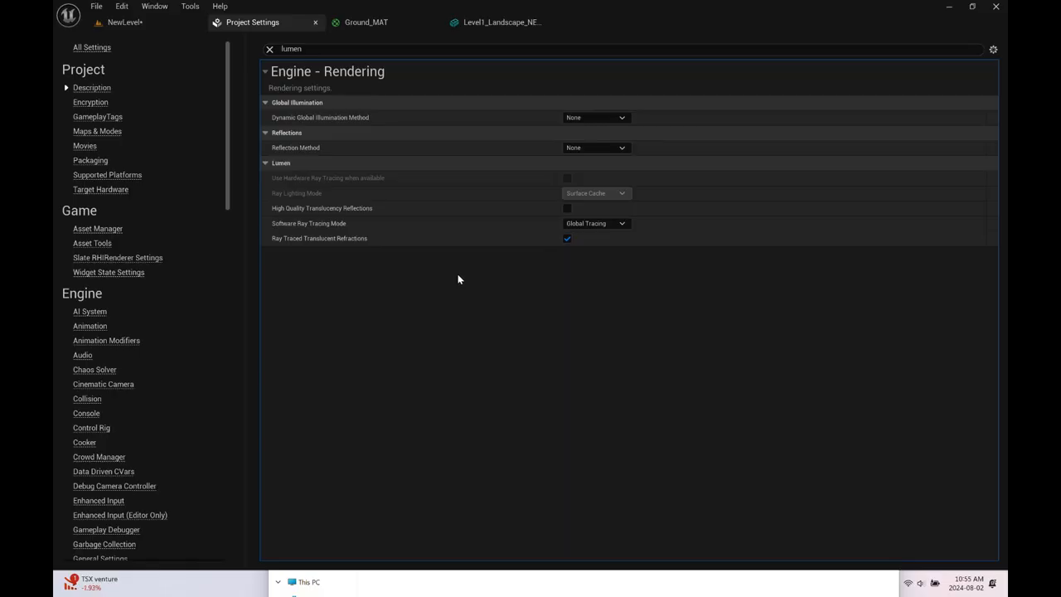
# Search the Project Settings for "auto exp" and turn off Auto Exposure in the default rendering settings
pyautogui.click(319, 50)
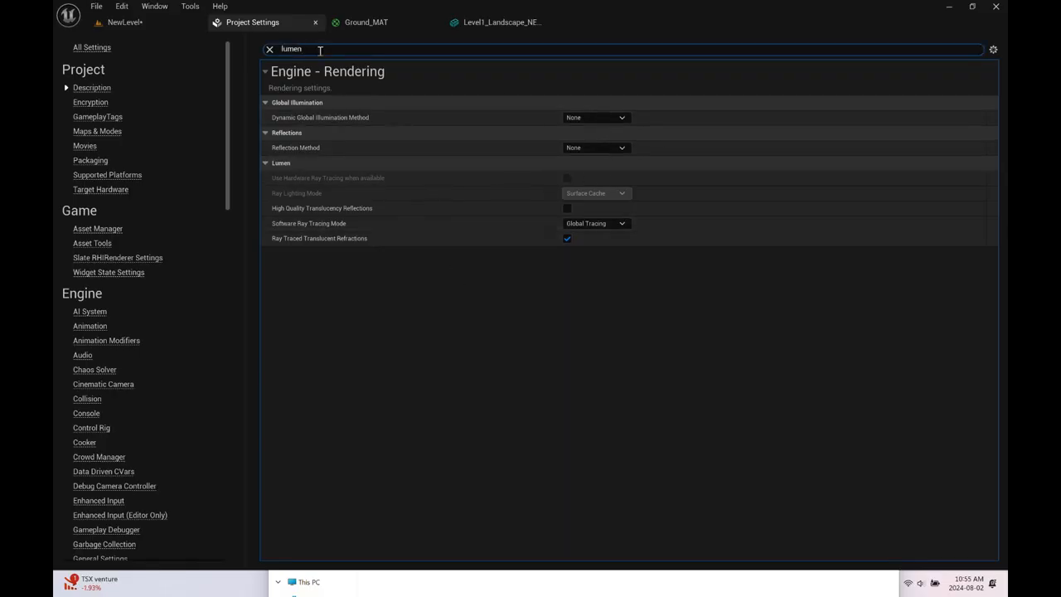
pyautogui.press('BackSpace')
pyautogui.press('BackSpace')
pyautogui.press('BackSpace')
pyautogui.press('BackSpace')
pyautogui.press('BackSpace')
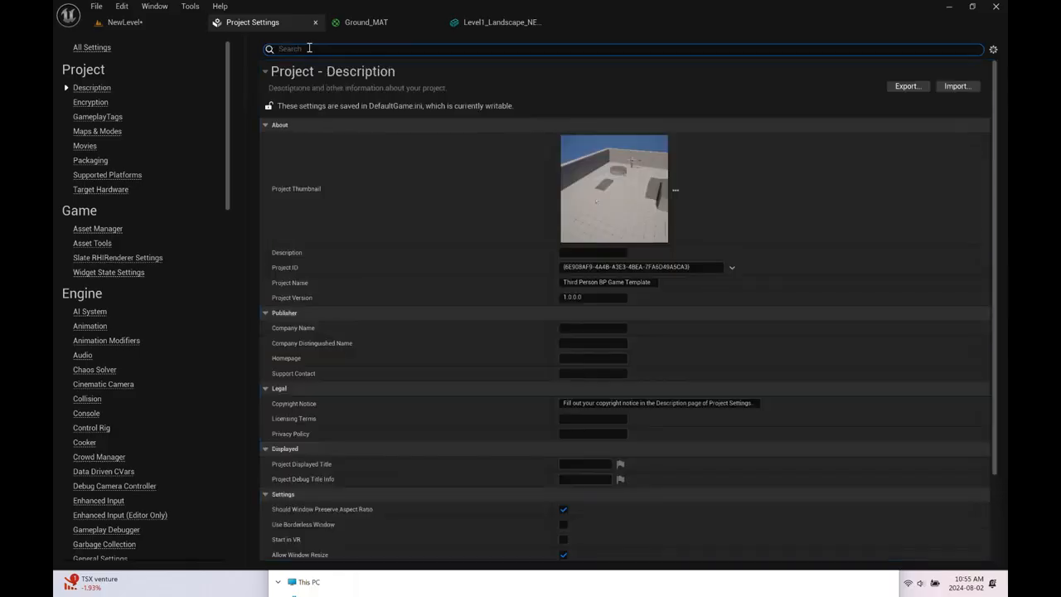
pyautogui.write('auto e')
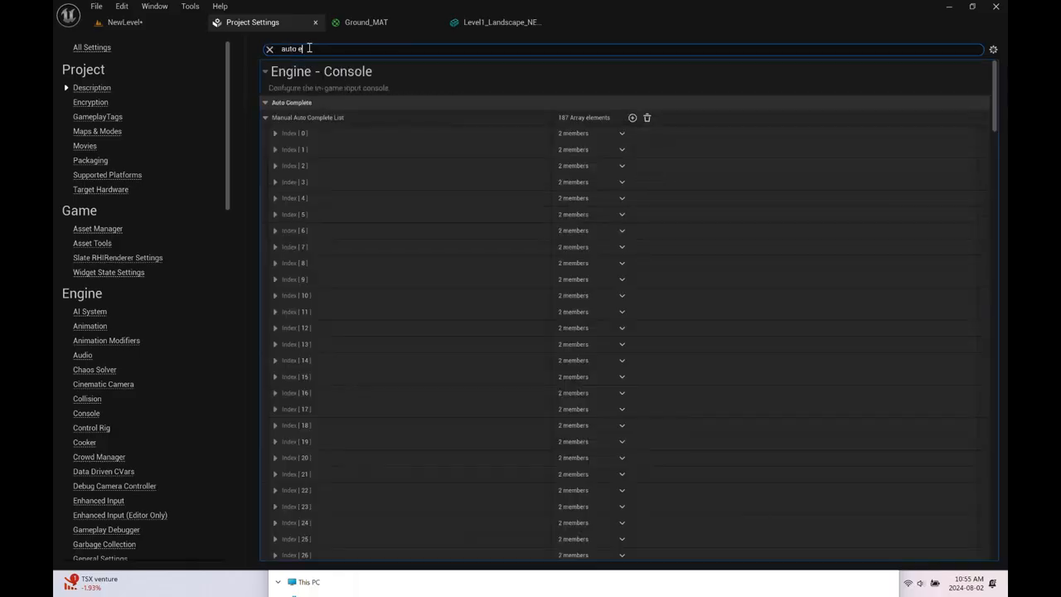
pyautogui.write('xp')
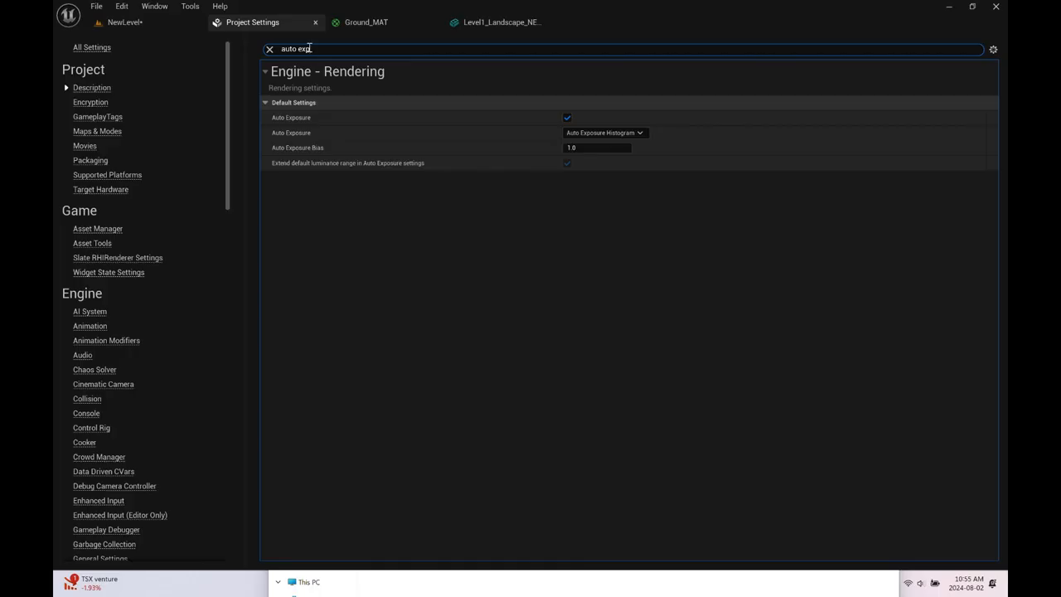
pyautogui.click(567, 118)
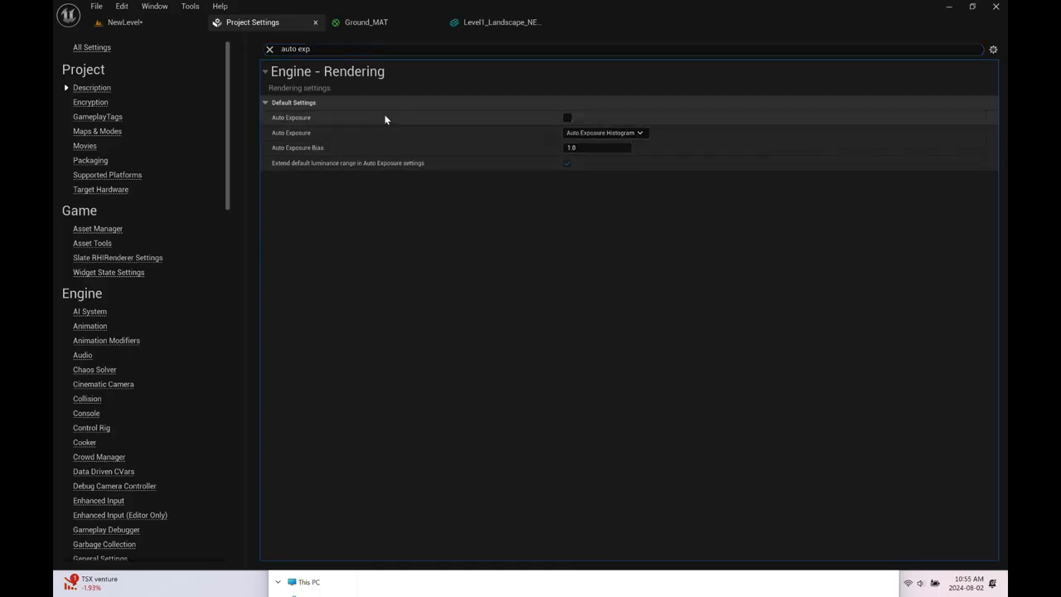
# Clear the Project Settings search text and return to the NewLevel viewport
pyautogui.moveTo(316, 48); pyautogui.dragTo(249, 48)
pyautogui.press('BackSpace')
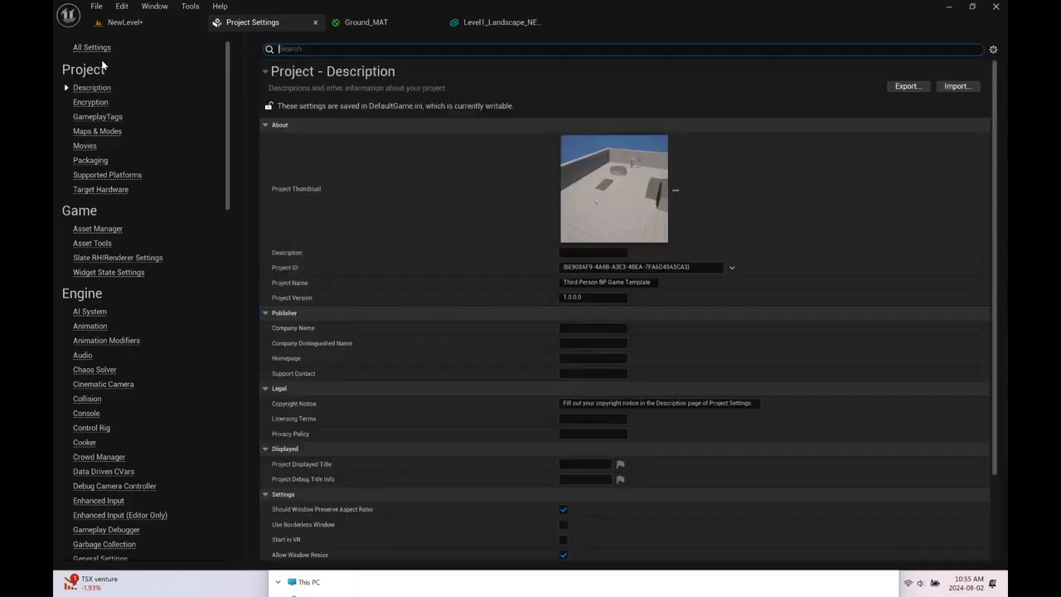
pyautogui.click(126, 25)
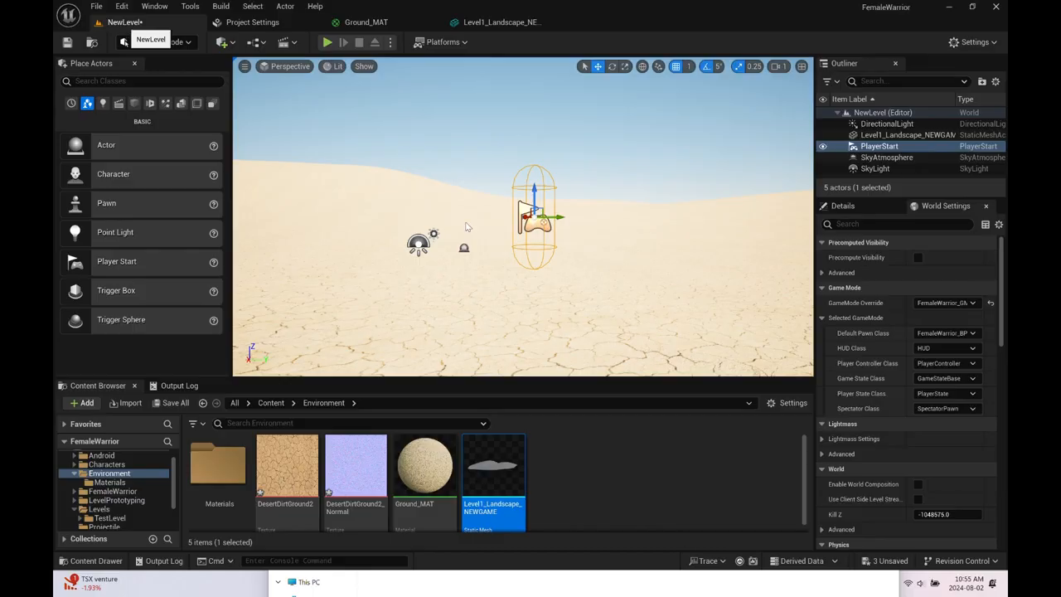
# Move the DirectionalLight actor straight up along its Z axis, clear of the SkyLight and SkyAtmosphere icons
pyautogui.scroll(-2, 465, 222)
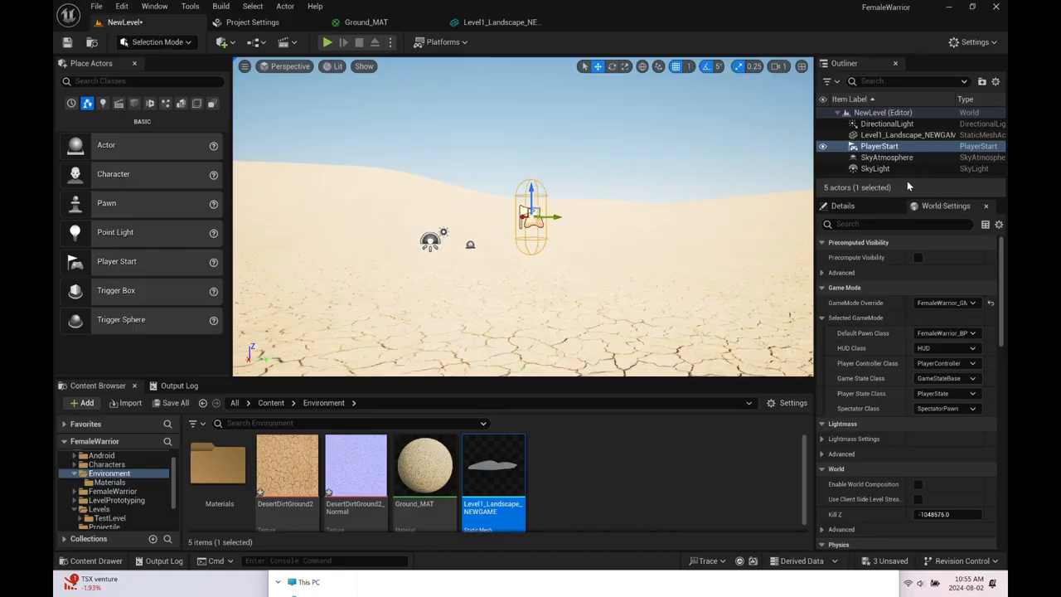
pyautogui.click(902, 124)
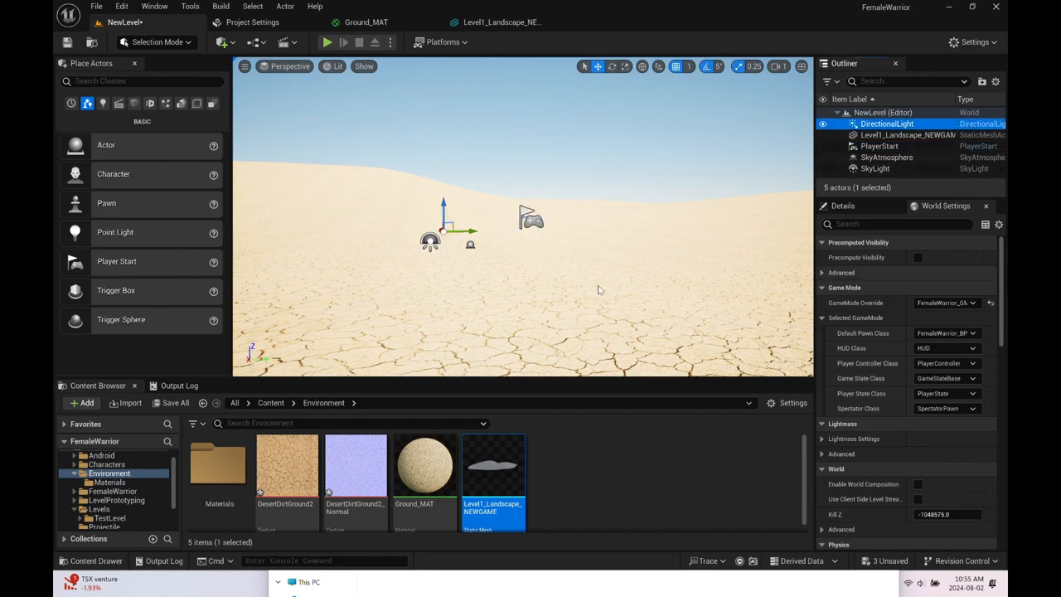
pyautogui.moveTo(443, 199); pyautogui.dragTo(437, 147)
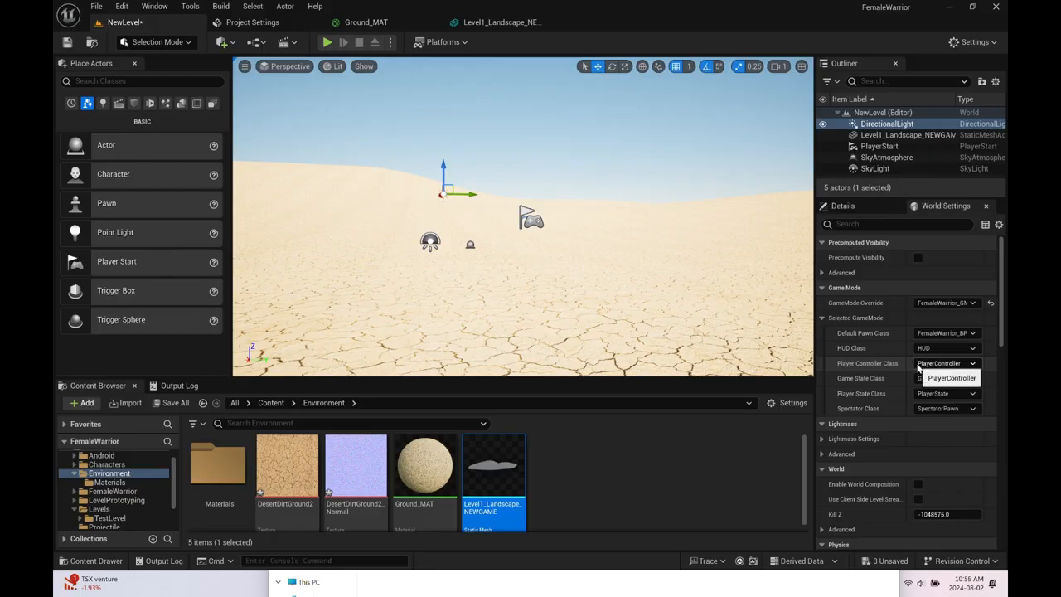
# Lower the DirectionalLight's intensity, trying 5 lux first and settling on 3 lux
pyautogui.click(842, 211)
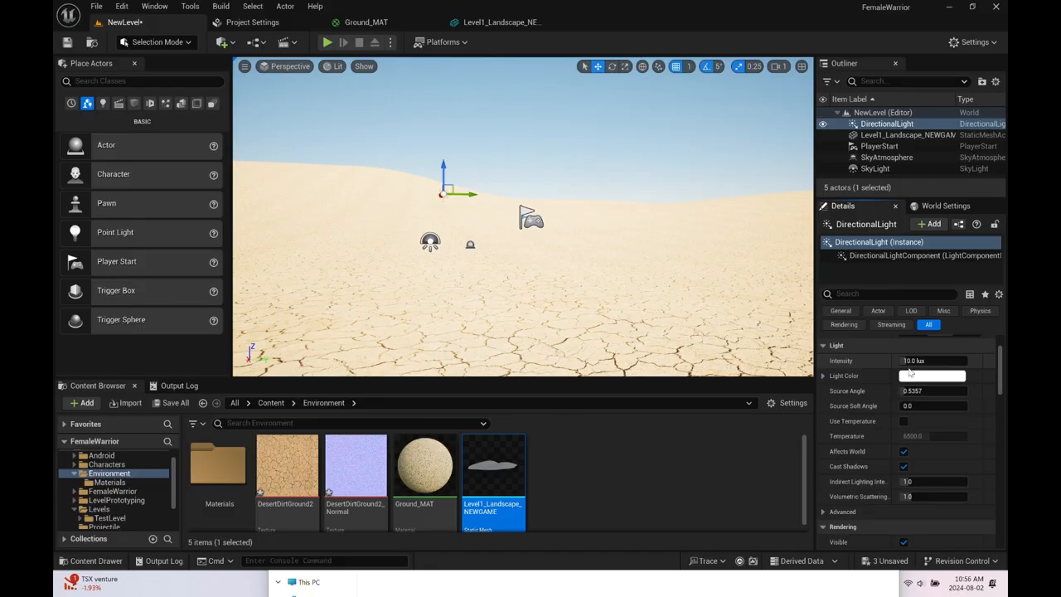
pyautogui.click(910, 362)
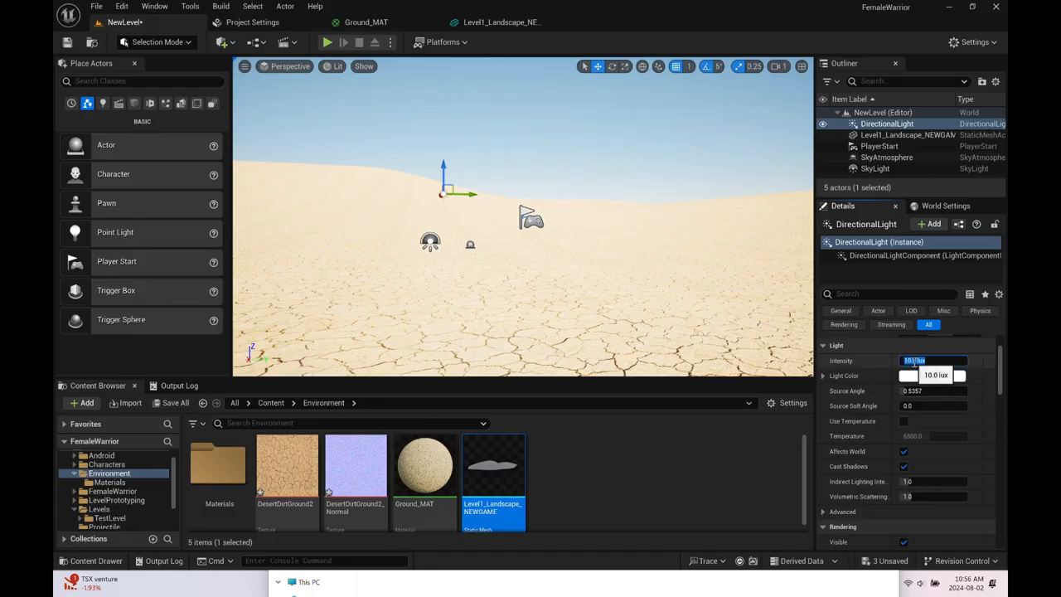
pyautogui.write('5')
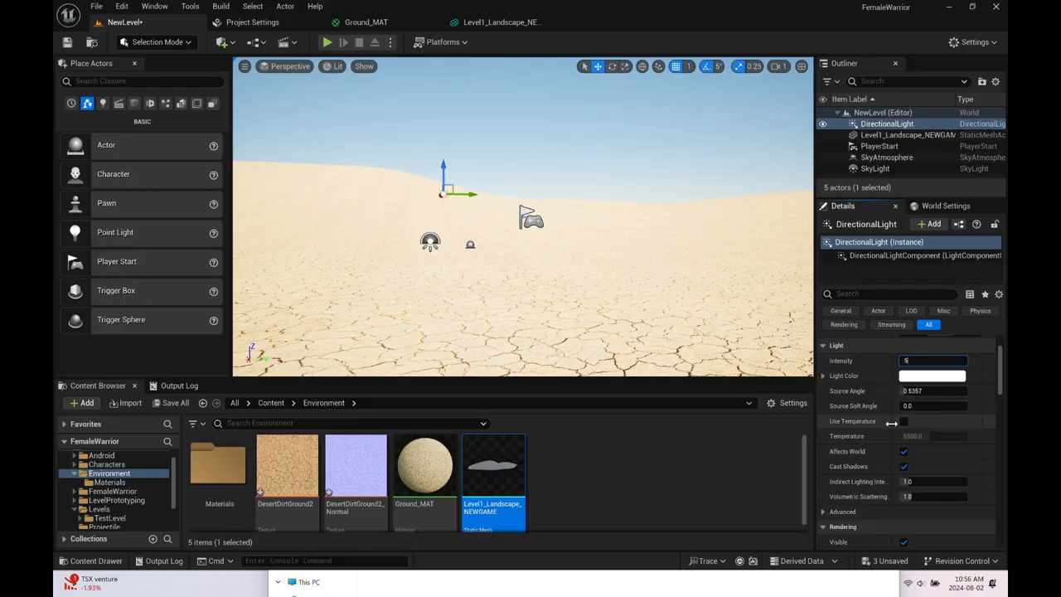
pyautogui.press('Return')
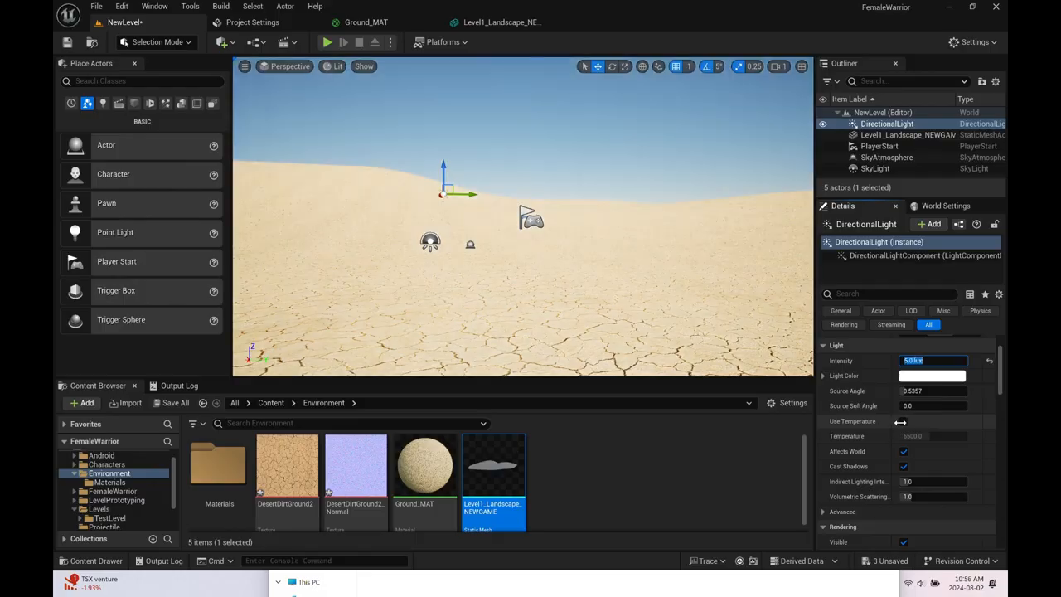
pyautogui.write('3')
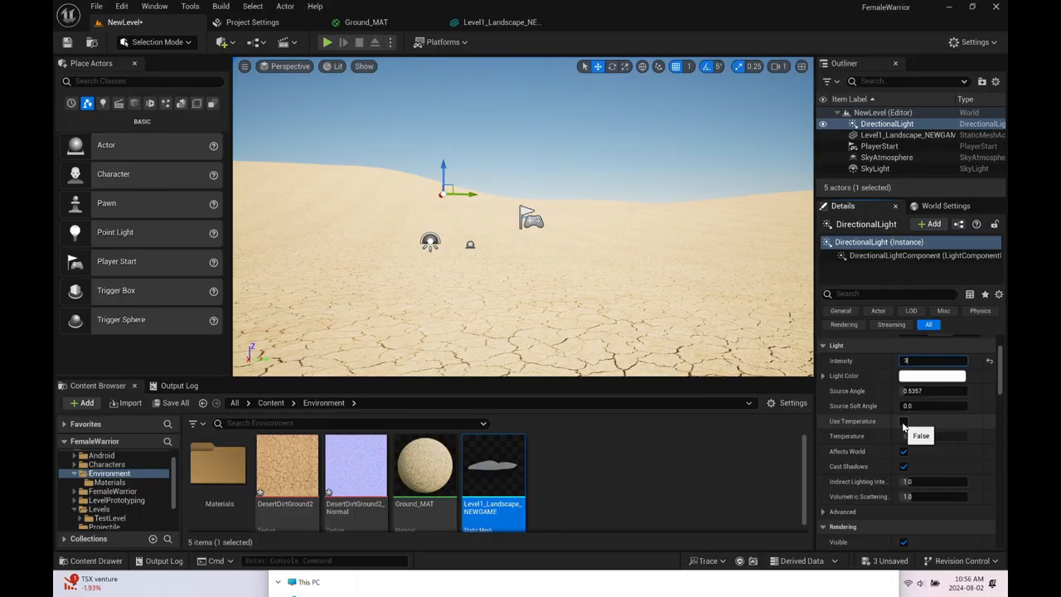
pyautogui.press('Return')
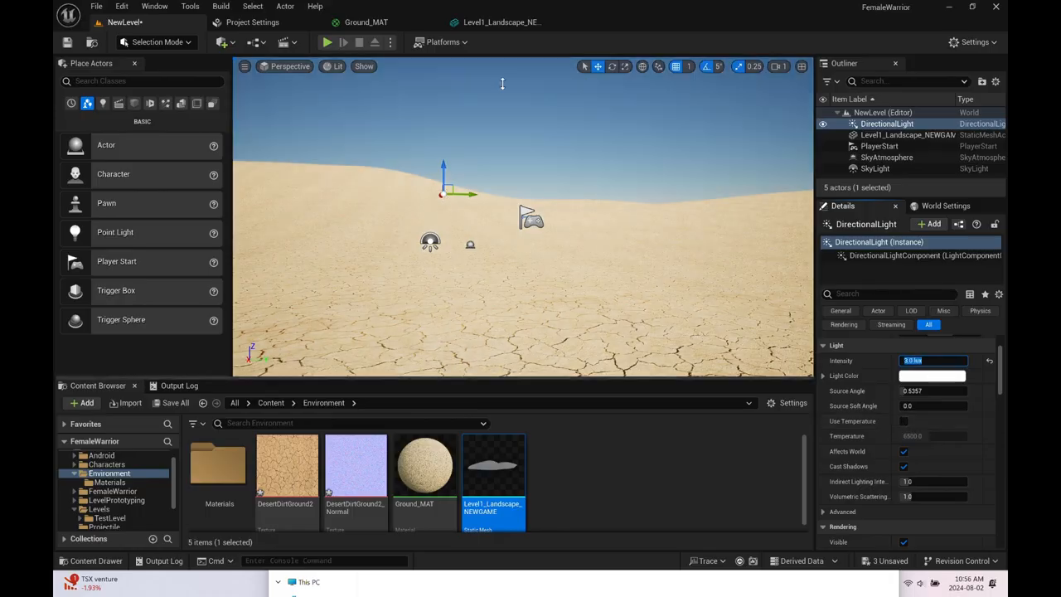
# Play NewLevel in the viewport, walk the female warrior across the desert to check the lighting and shadow, and stop the session
pyautogui.click(328, 44)
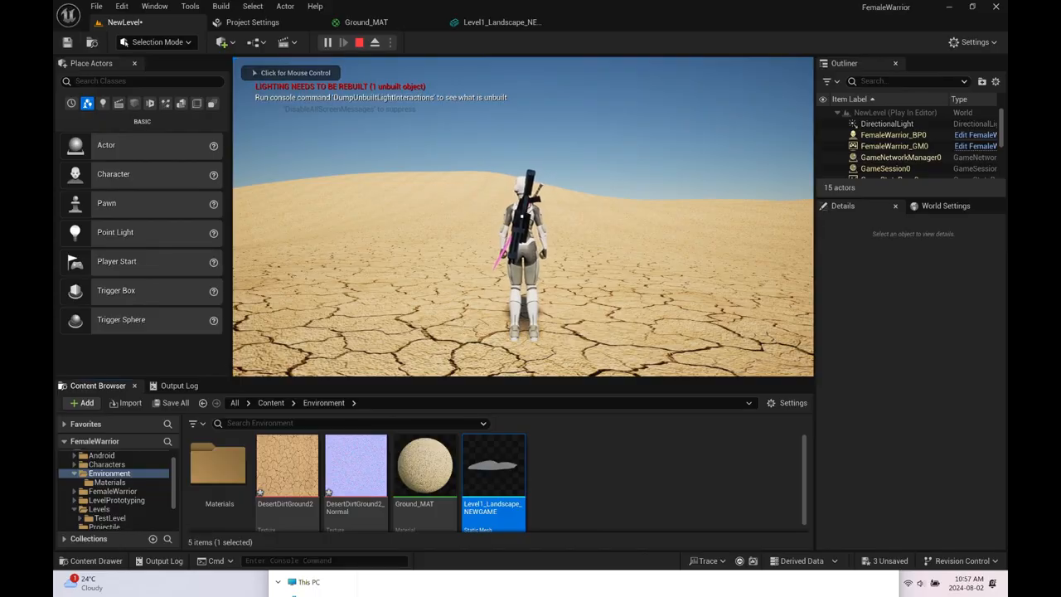
pyautogui.click(522, 216)
pyautogui.press('w')
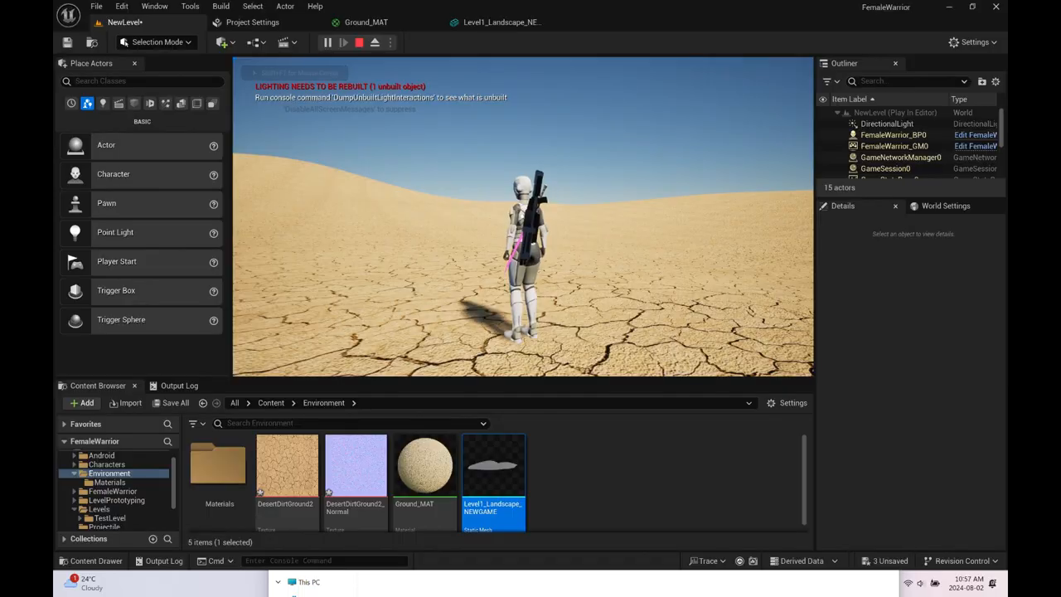
pyautogui.press('w')
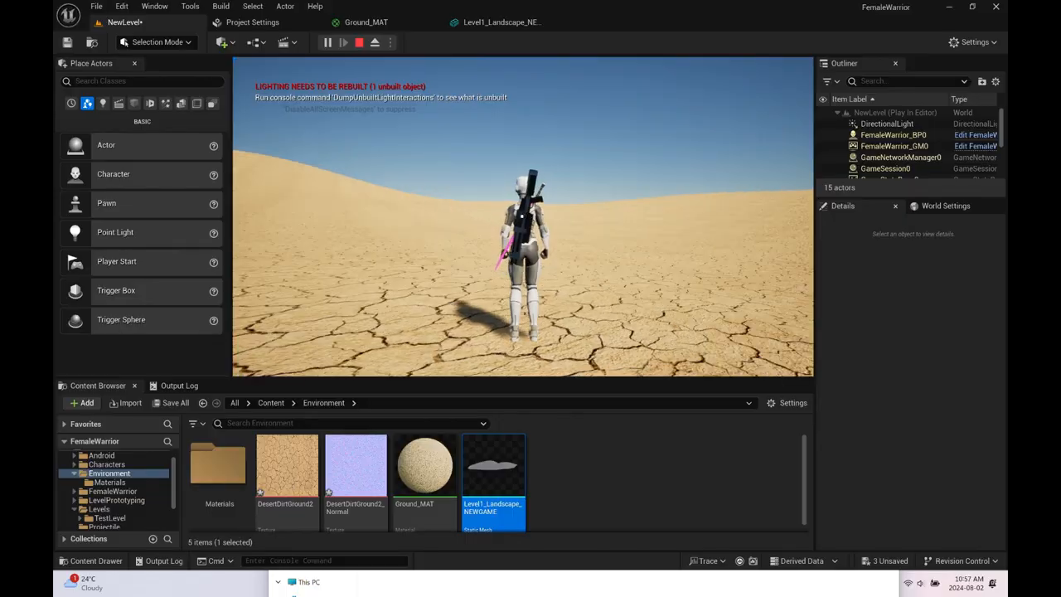
pyautogui.press('d')
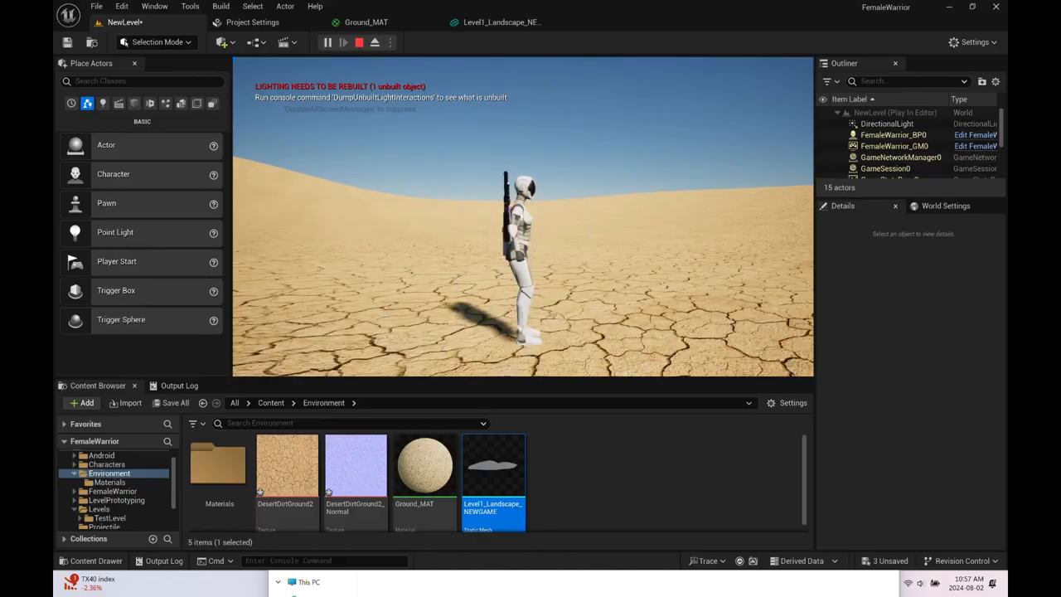
pyautogui.press('w')
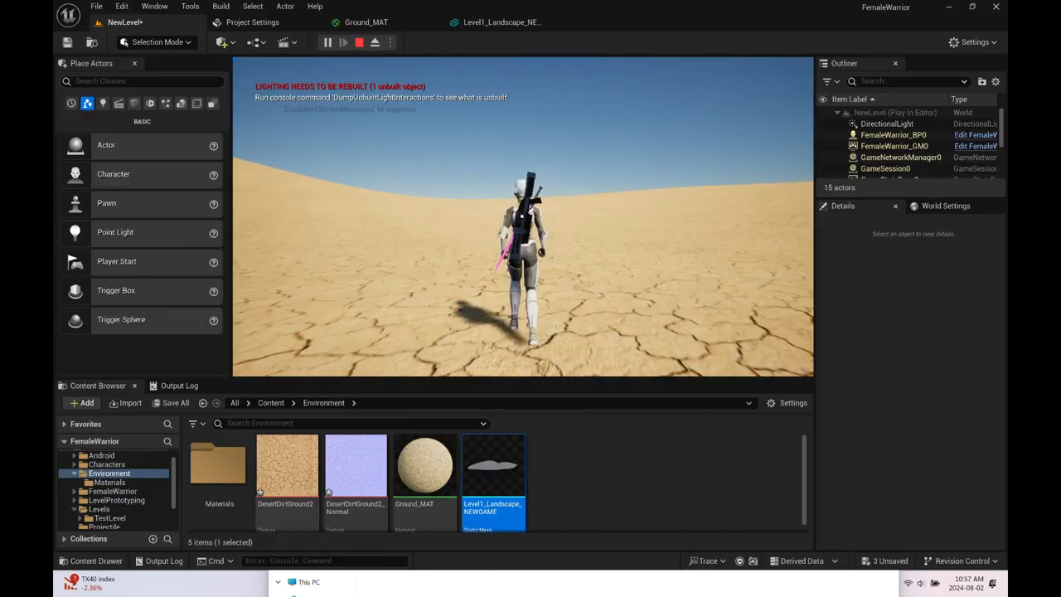
pyautogui.press('d')
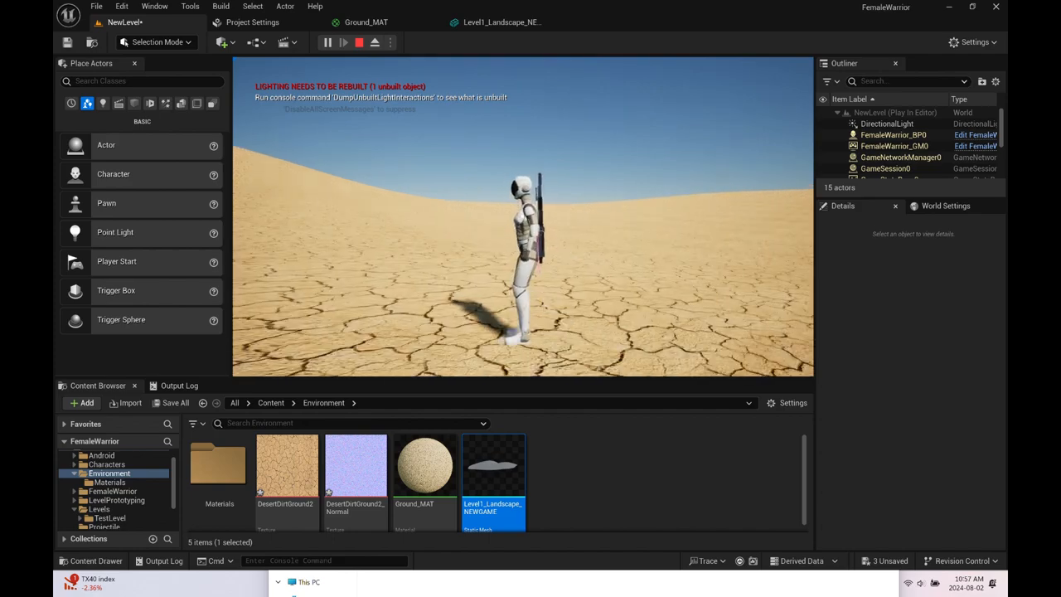
pyautogui.press('Escape')
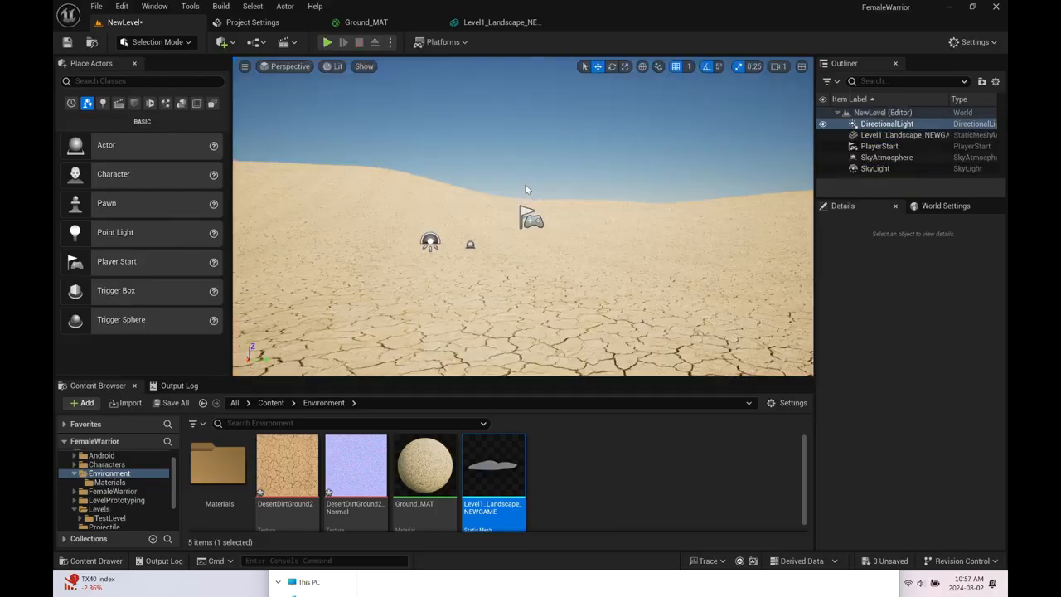